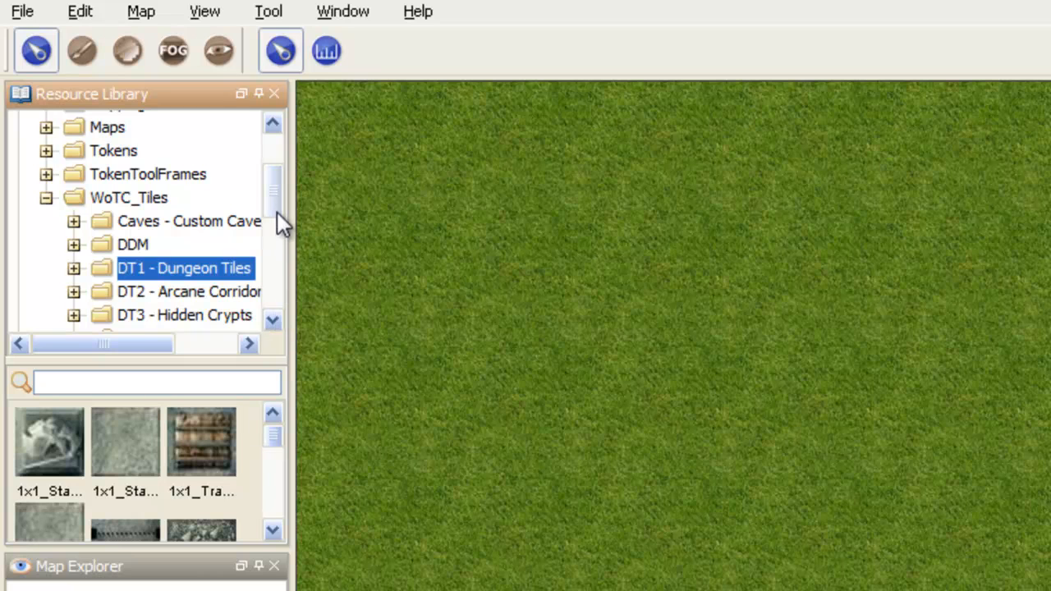
Step: Place the 8x10 stone floor tile from the DT1 - Dungeon Tiles set on the grass map
scroll(276, 207, "down", 2)
scroll(277, 215, "down", 1)
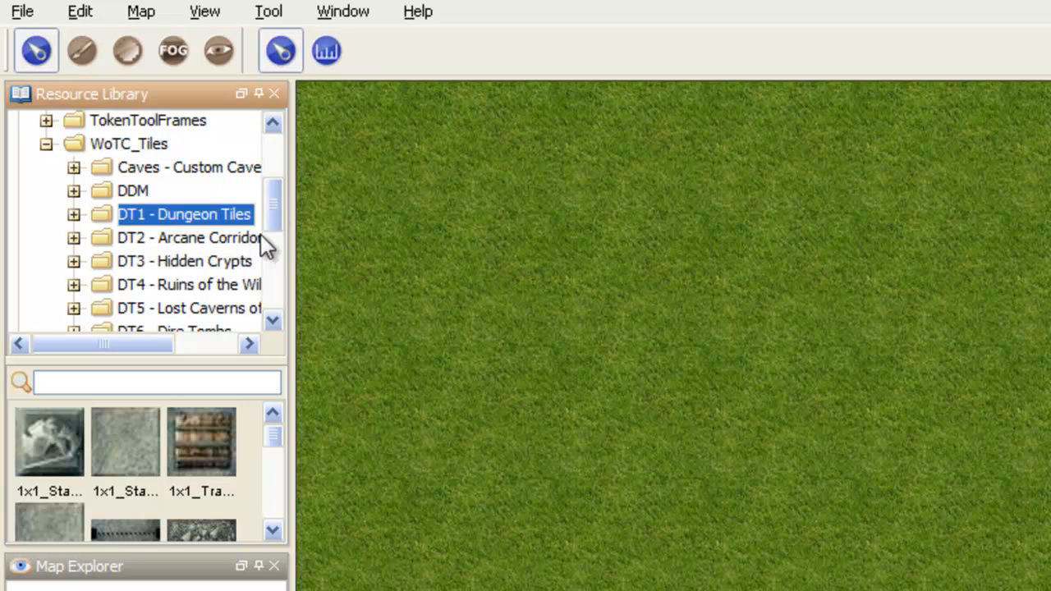
scroll(269, 211, "down", 1)
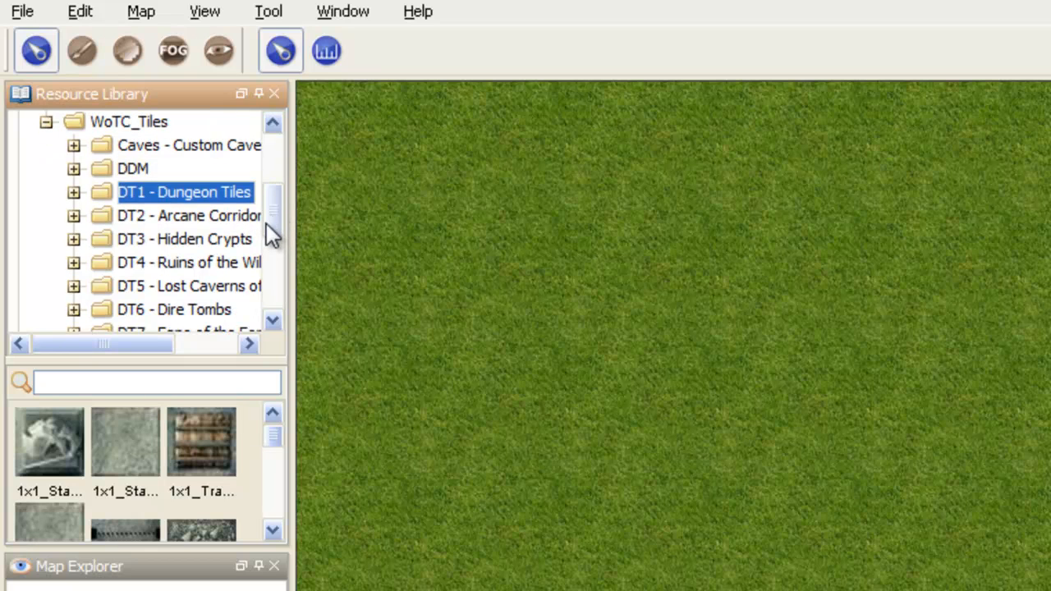
left_click_drag(275, 436, 277, 505)
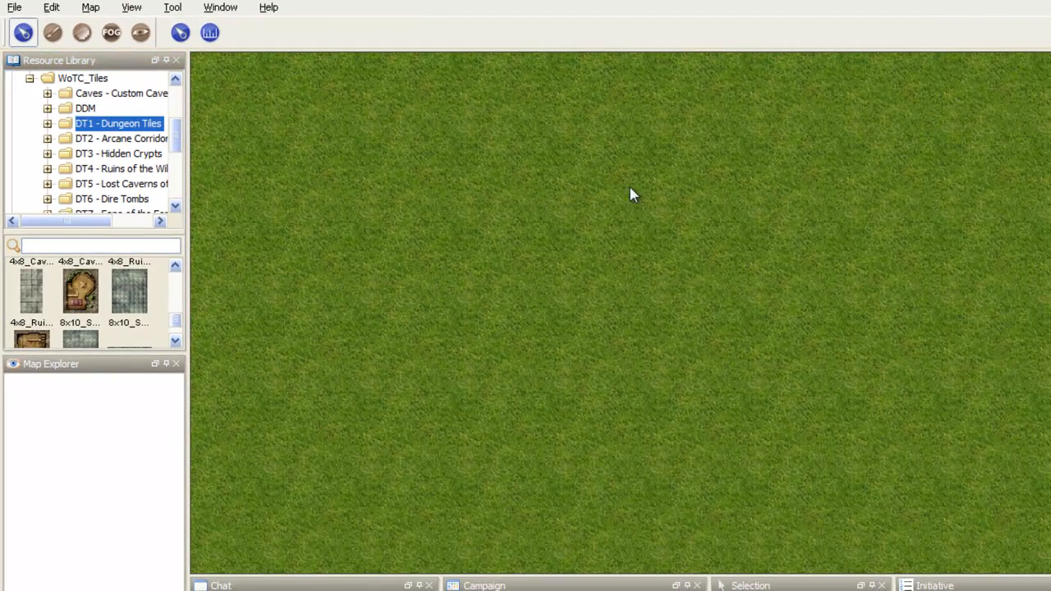
left_click_drag(129, 291, 629, 329)
scroll(736, 343, "down", 2)
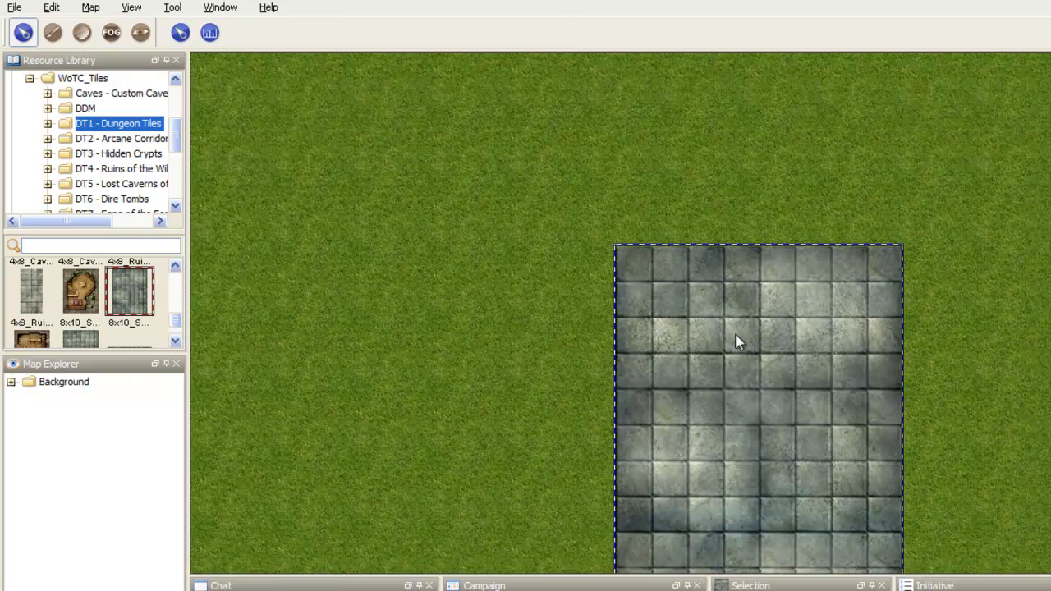
Step: Show the map grid and position the stone floor tile so its squares line up with it
left_click_drag(786, 360, 708, 322)
key("ctrl+g")
left_click_drag(935, 333, 913, 277)
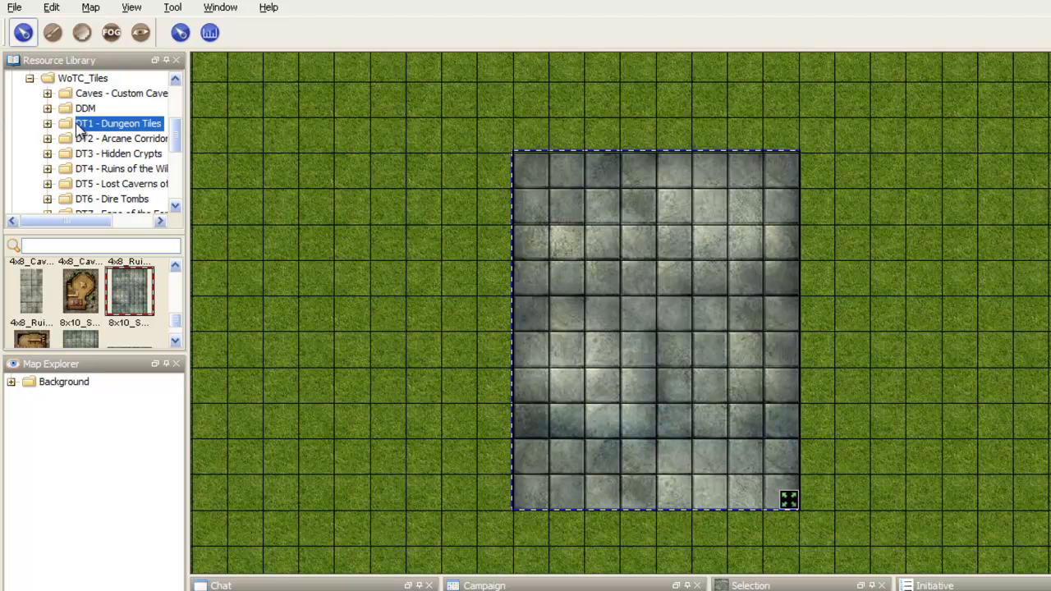
Step: Open the Tokens folder of the Default resource library and find the round female Elf token
left_click_drag(178, 132, 175, 111)
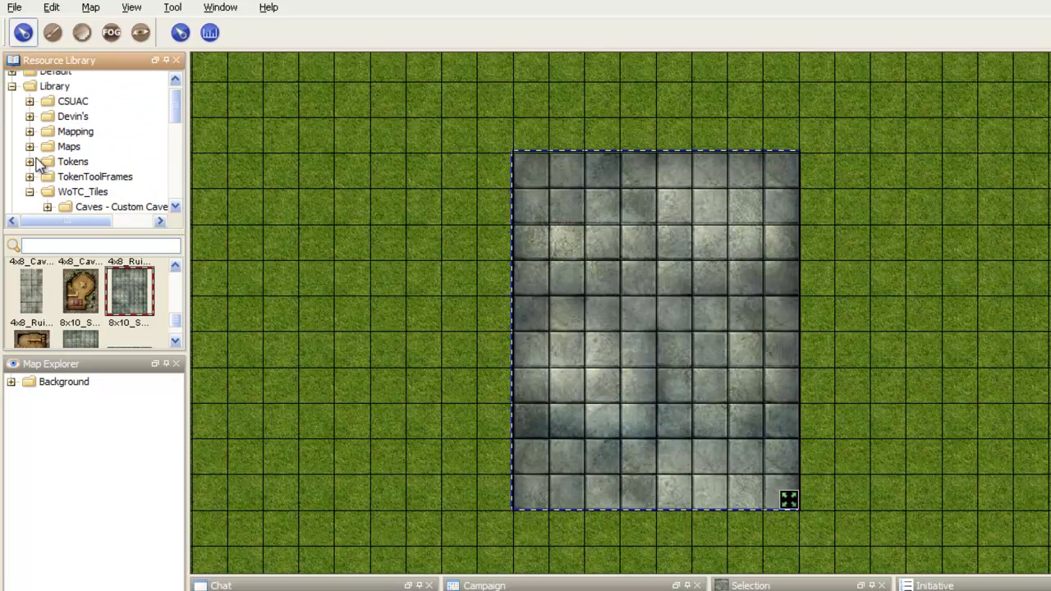
left_click(72, 163)
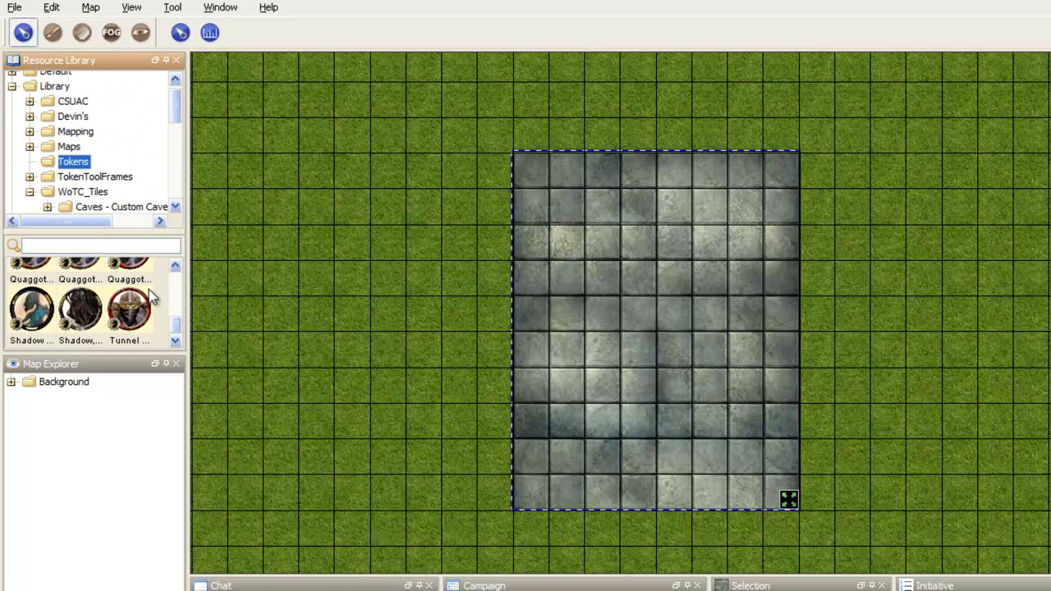
left_click(12, 86)
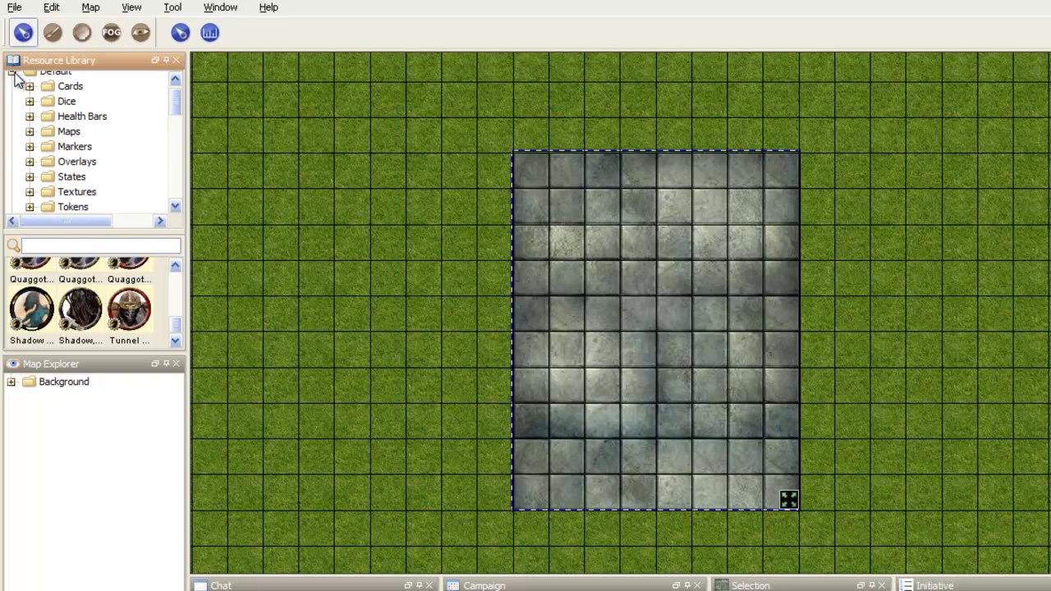
left_click(72, 207)
left_click_drag(179, 105, 178, 122)
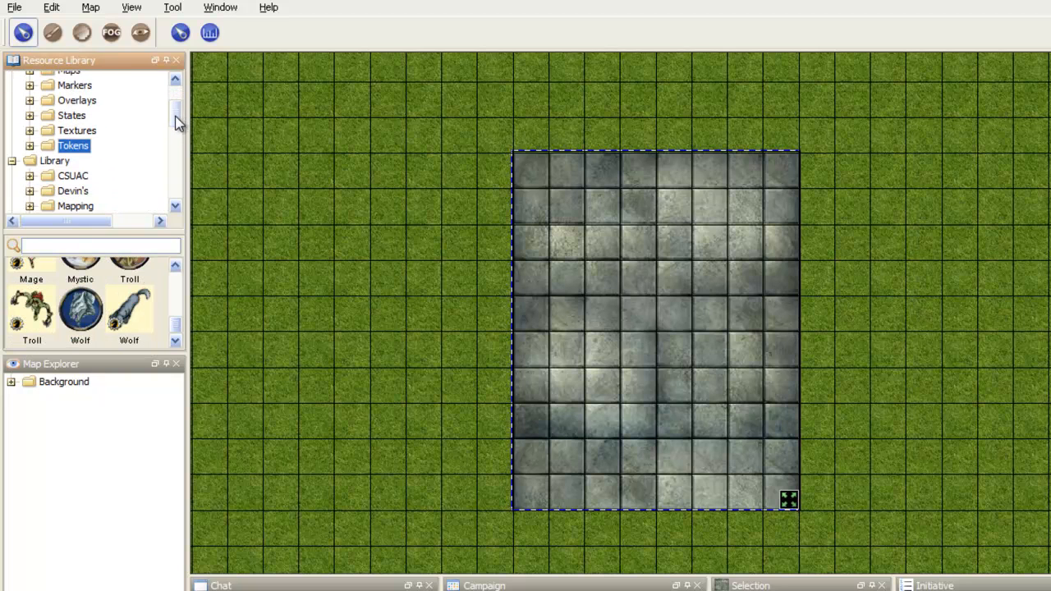
scroll(176, 328, "up", 4)
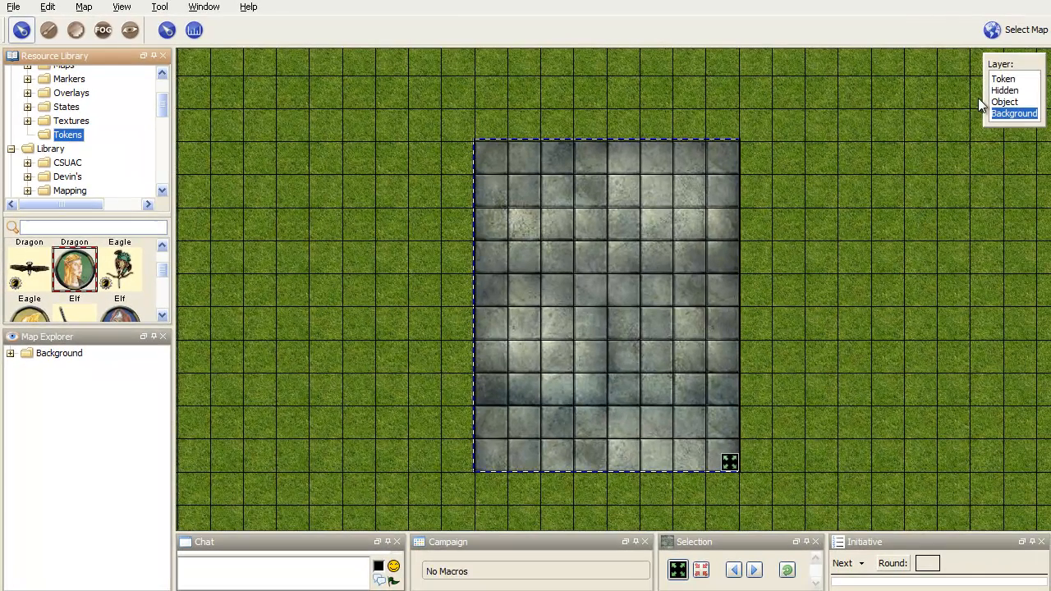
Step: Place the round Elf token on the Token layer in the middle of the stone floor and name it Player1
left_click(1018, 81)
left_click_drag(59, 276, 606, 283)
left_click(607, 284)
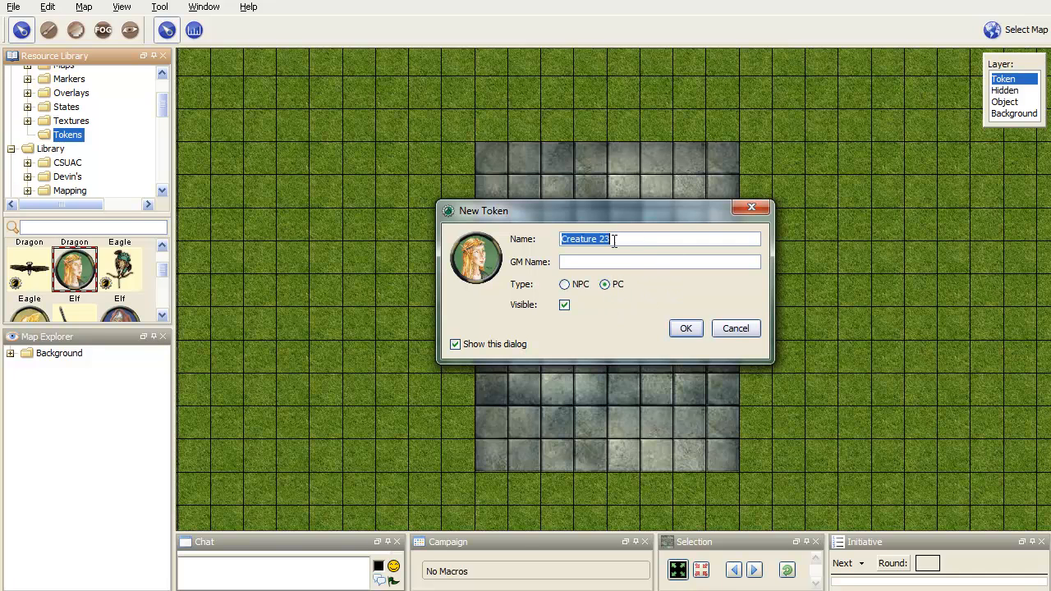
left_click_drag(630, 238, 513, 235)
type("Player 1")
left_click(685, 329)
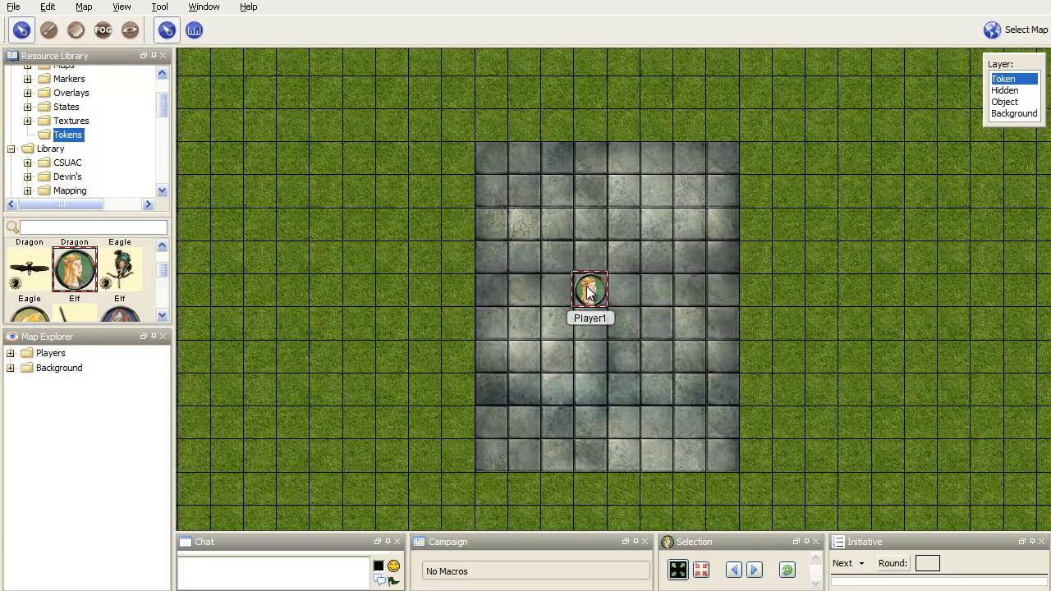
Step: Set the Player1 token's sight type to Darkvision
double_click(589, 294)
left_click(573, 129)
left_click(440, 221)
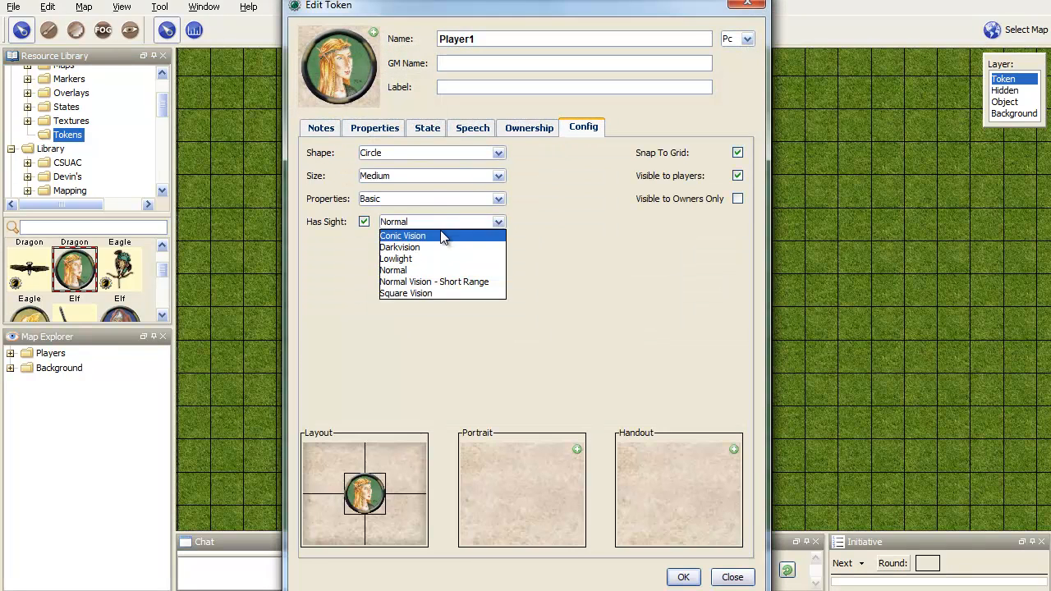
left_click(436, 248)
left_click(696, 579)
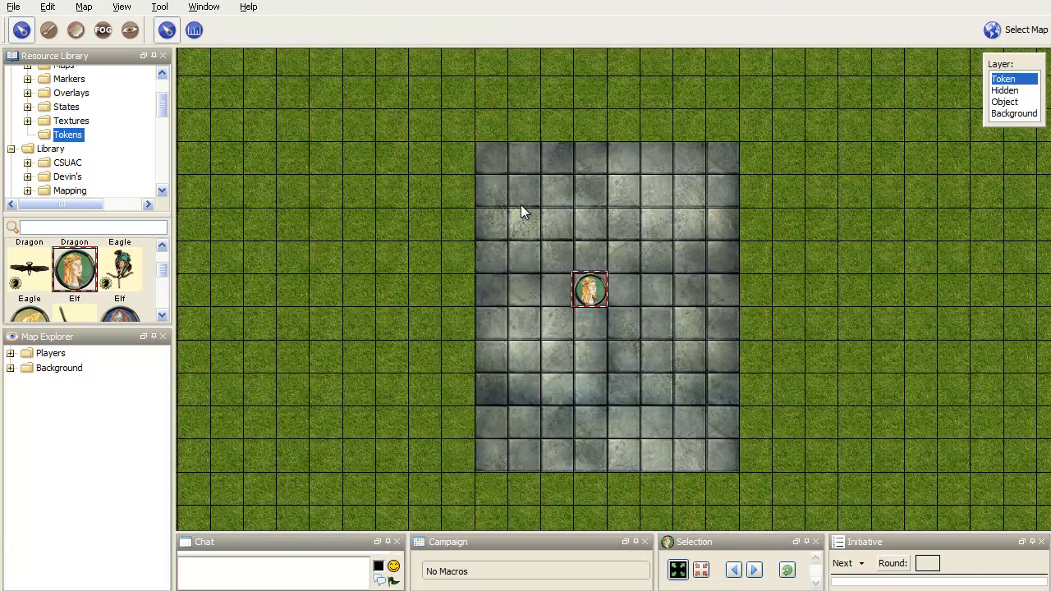
Step: Enable Fog-of-War and vision for the map, and reveal the area around the Player1 token
left_click(125, 10)
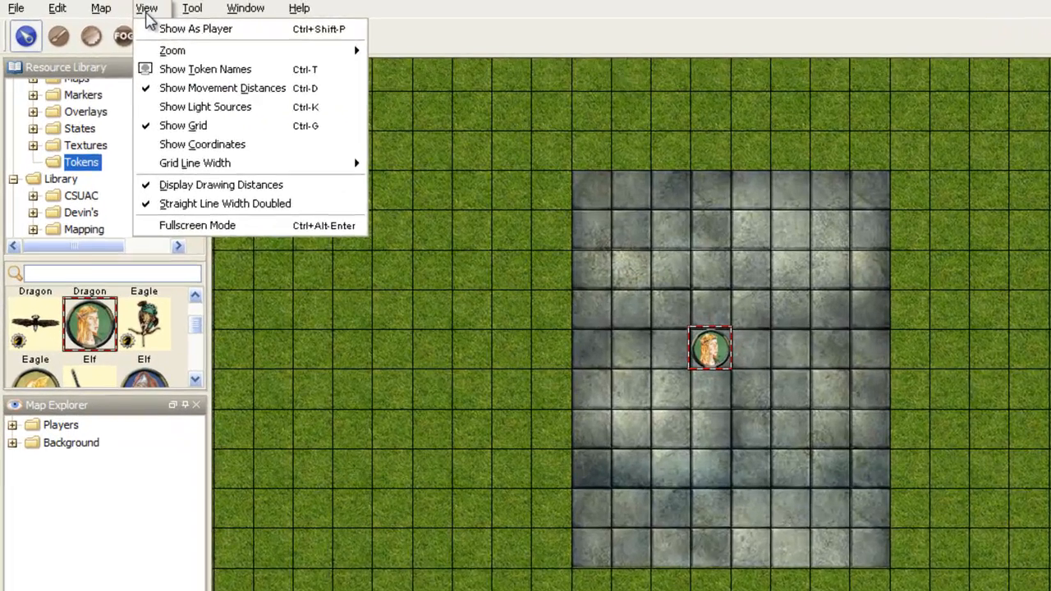
mouse_move(84, 6)
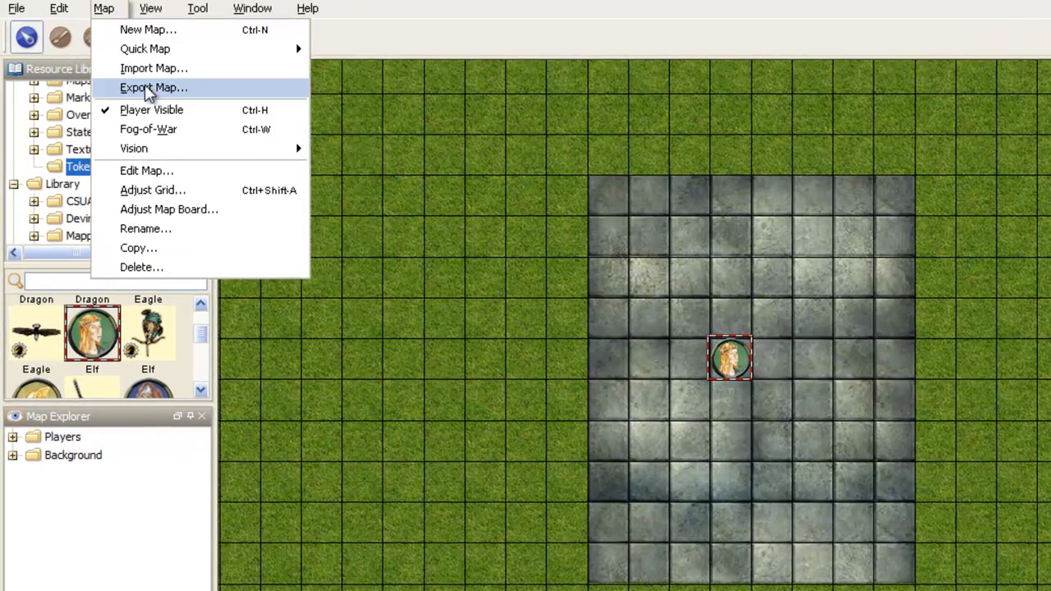
left_click(148, 127)
left_click(107, 9)
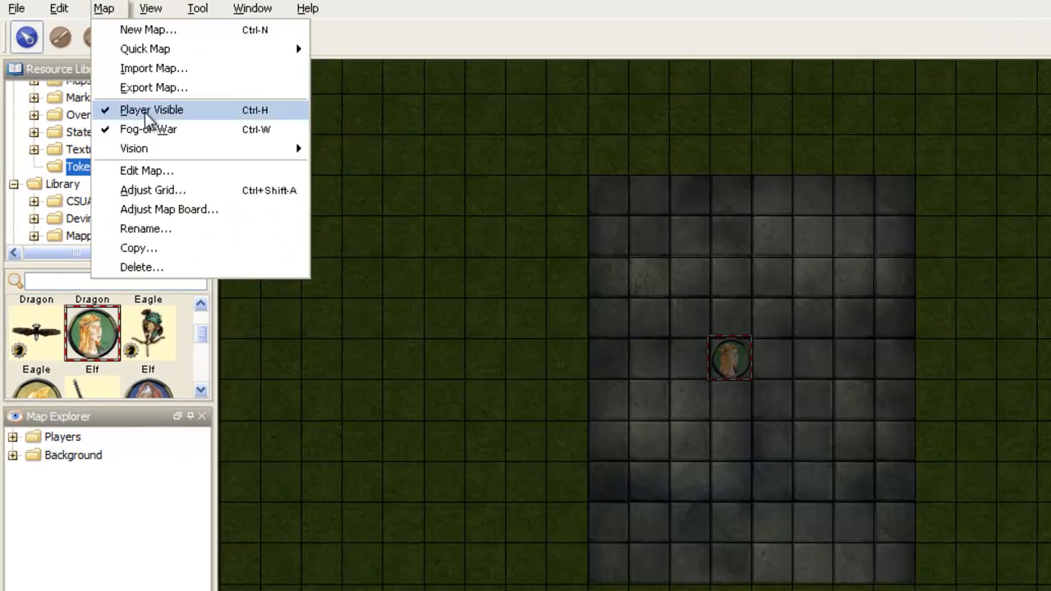
mouse_move(288, 149)
left_click(349, 186)
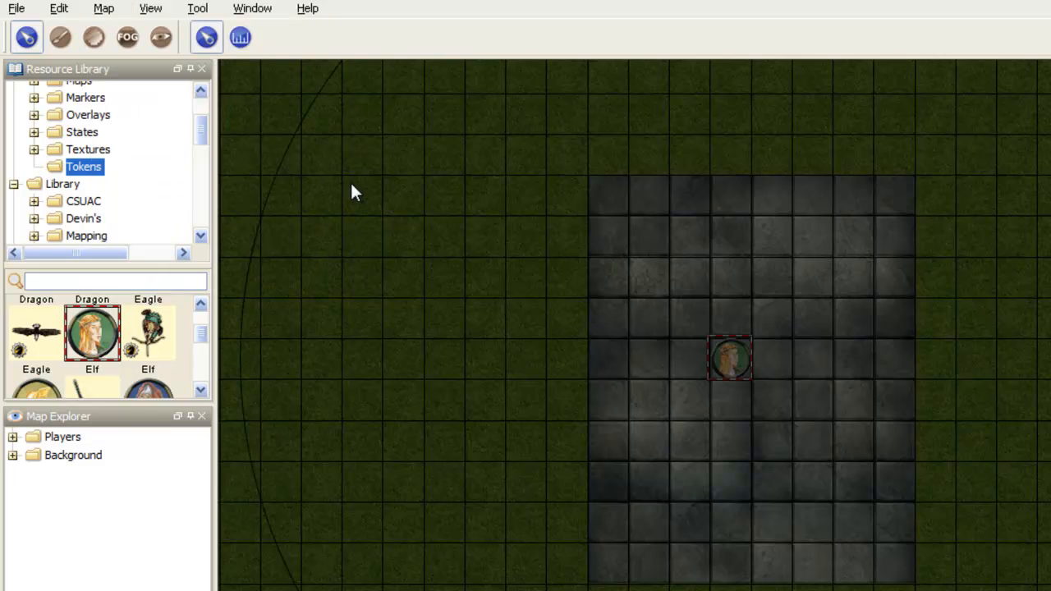
left_click_drag(742, 341, 735, 351)
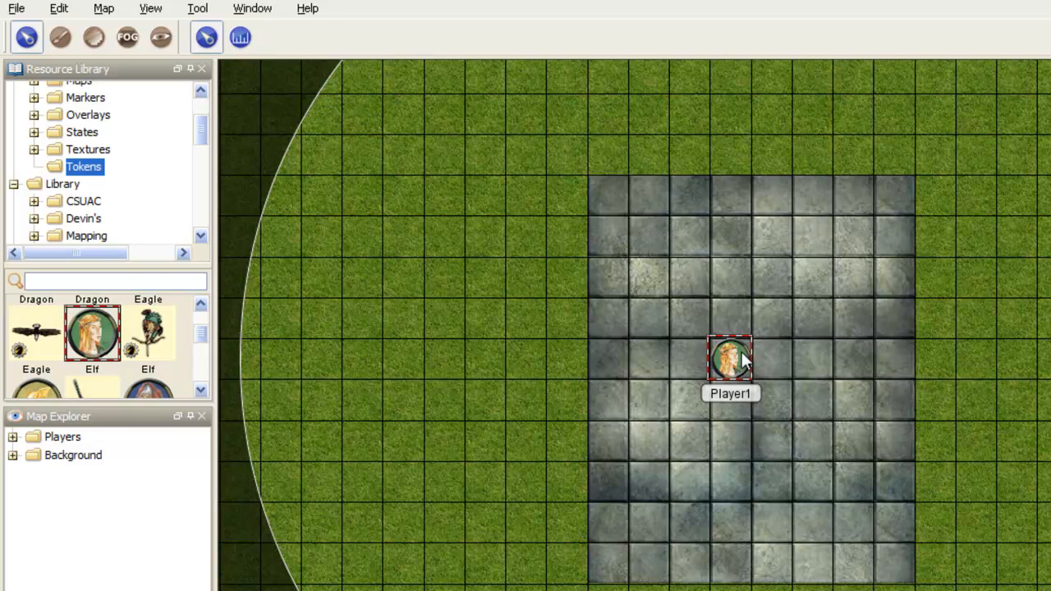
Step: Draw a filled vision-blocking rectangle around the stone floor, and erase the part covering the floor itself
left_click(163, 36)
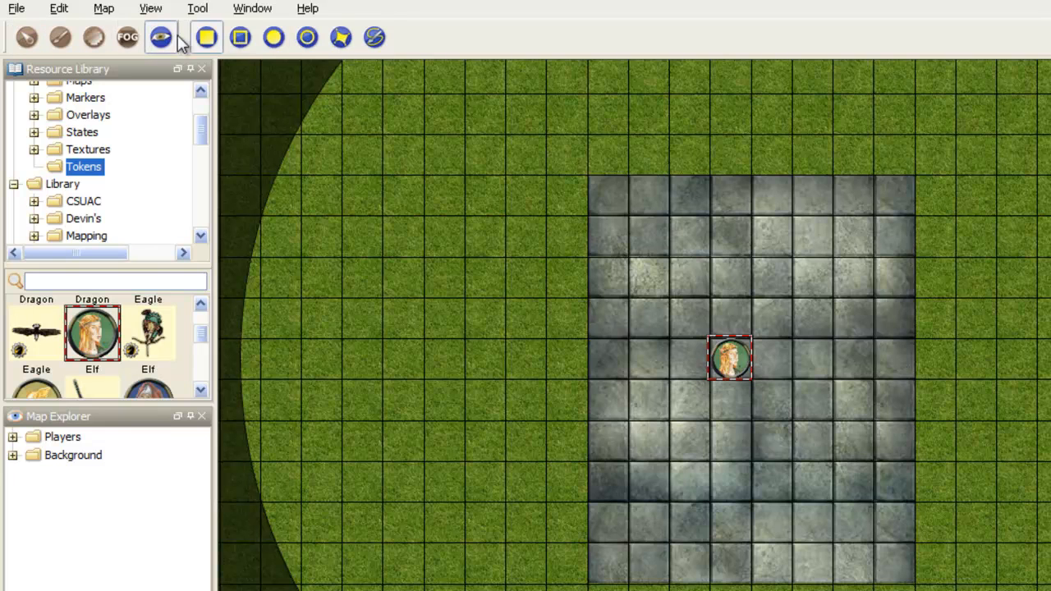
scroll(495, 223, "down", 2)
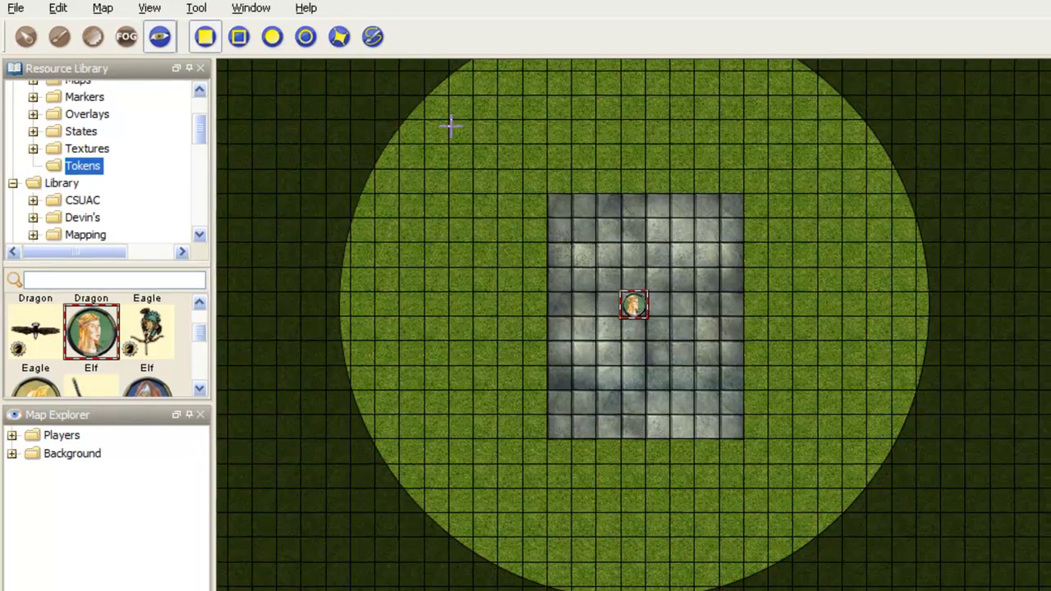
left_click_drag(451, 127, 910, 536)
left_click_drag(440, 148, 608, 358)
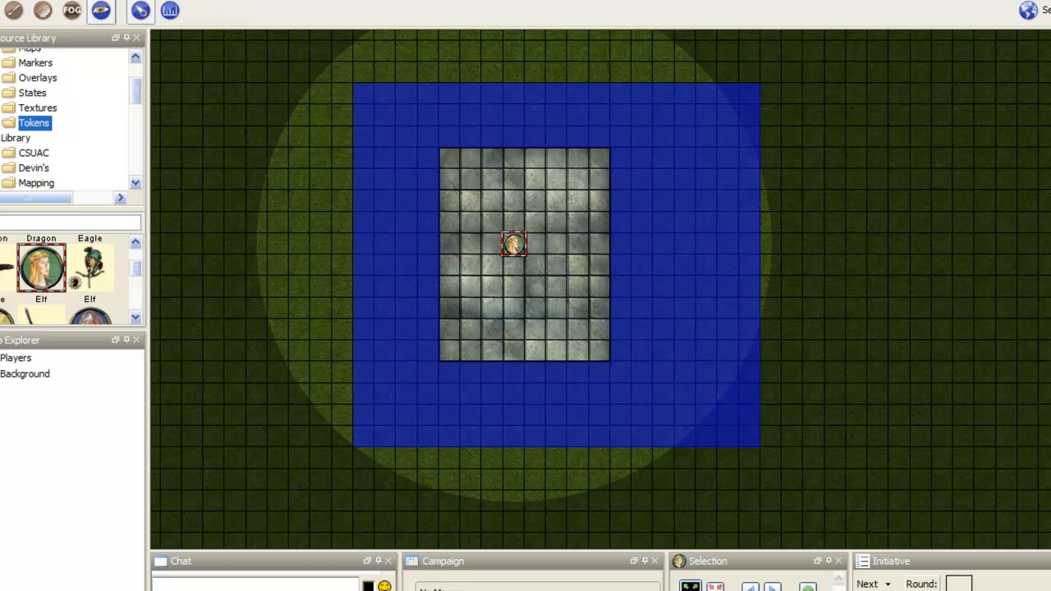
Step: Limit the exposed fog area to what the Player1 token currently sees, and test its vision from its current square
scroll(520, 245, "up", 3)
right_click(518, 249)
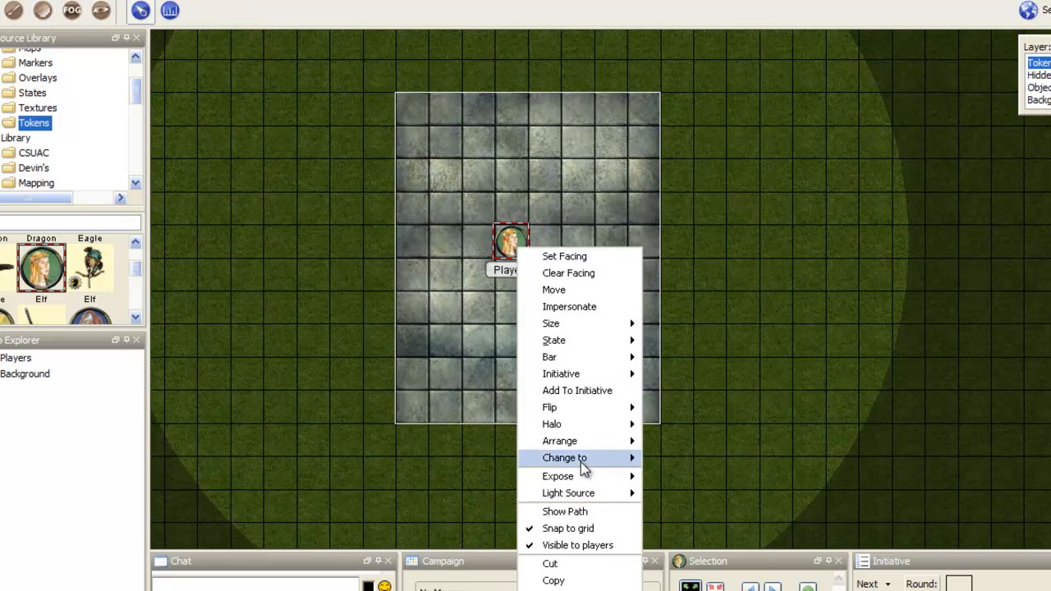
left_click(697, 506)
mouse_move(516, 248)
left_mouse_down()
mouse_move(578, 274)
mouse_move(510, 228)
left_mouse_up()
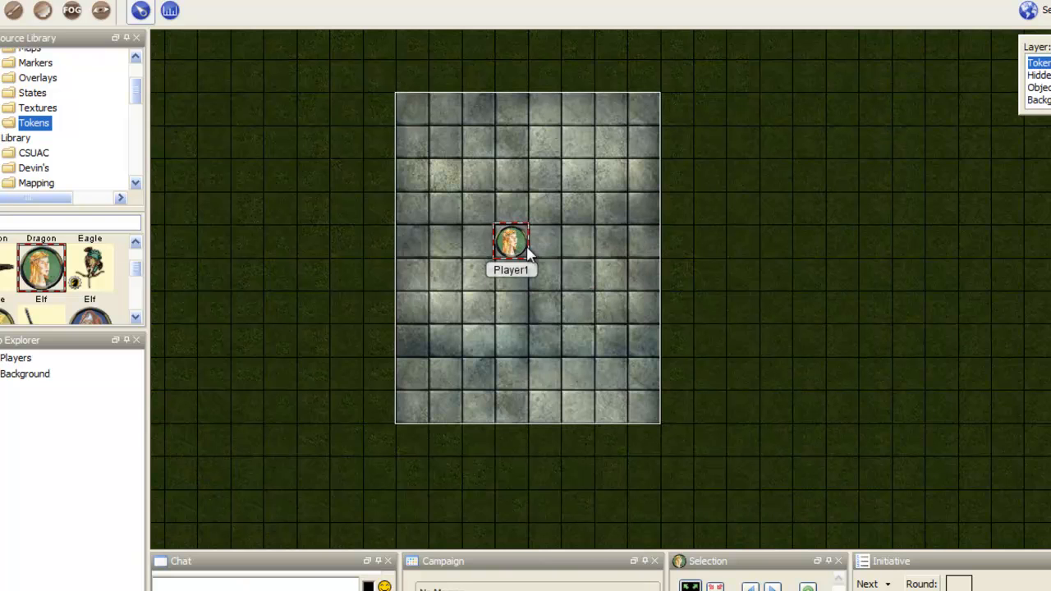
mouse_move(521, 242)
left_mouse_down()
mouse_move(556, 207)
mouse_move(520, 243)
left_mouse_up()
scroll(404, 244, "up", 1)
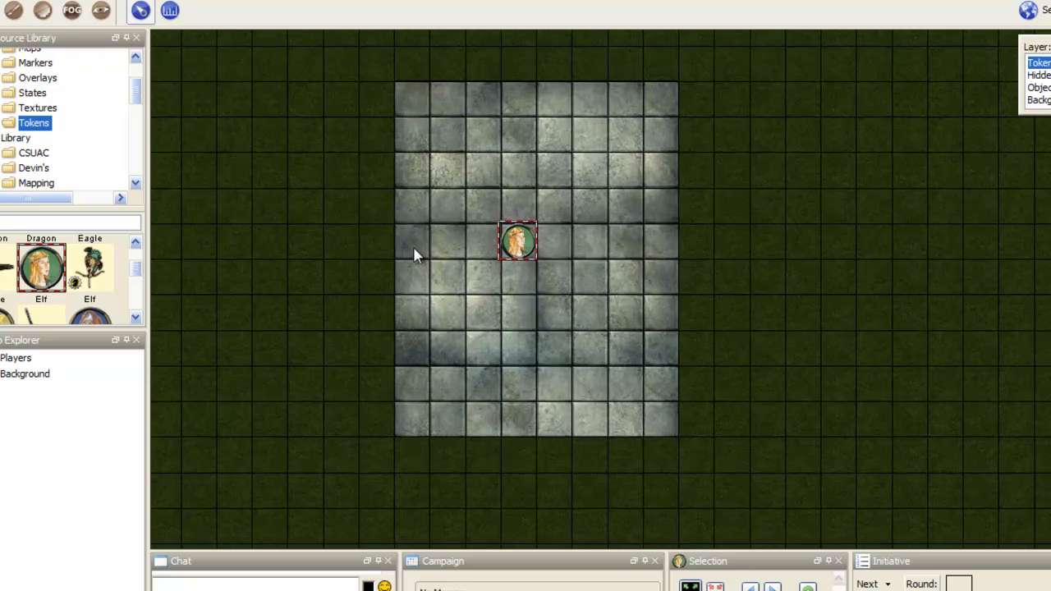
scroll(415, 255, "down", 3)
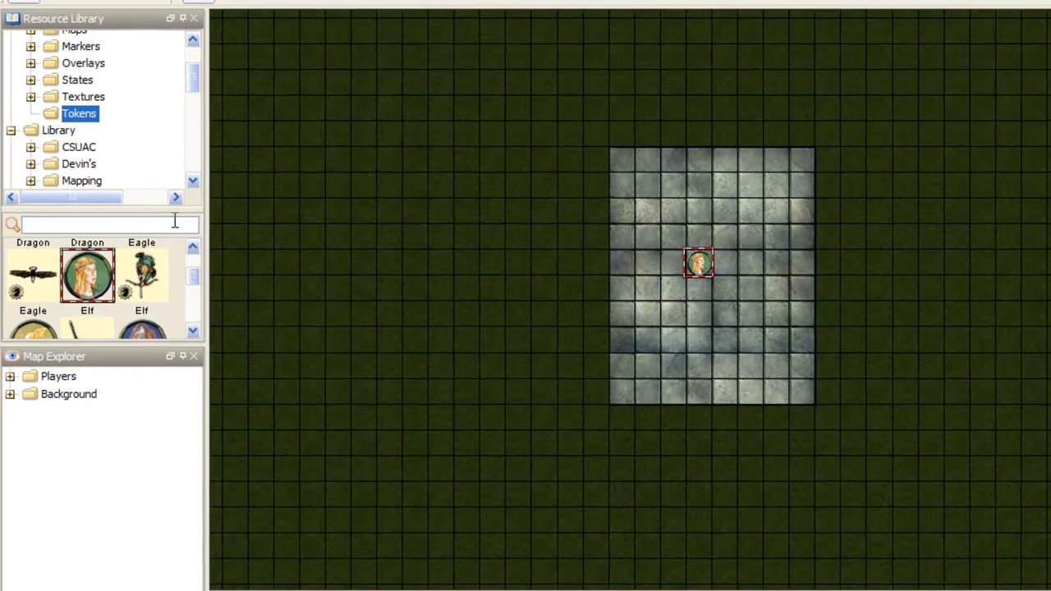
Step: Place the 2x2 pit tile from DT1 - Dungeon Tiles against the outside of the stone floor's left edge
left_click_drag(189, 86, 195, 116)
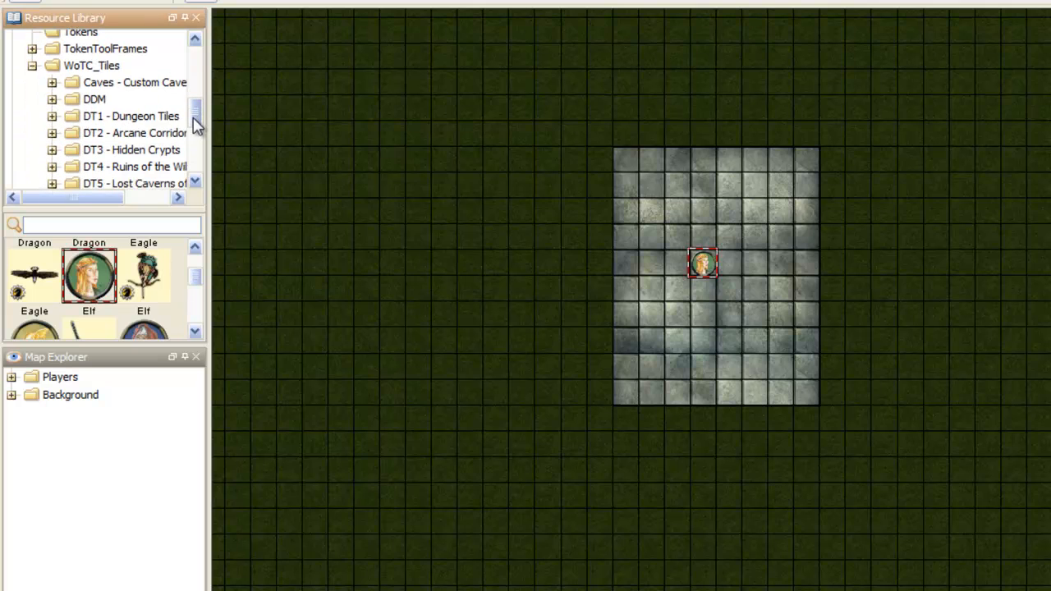
left_click(158, 116)
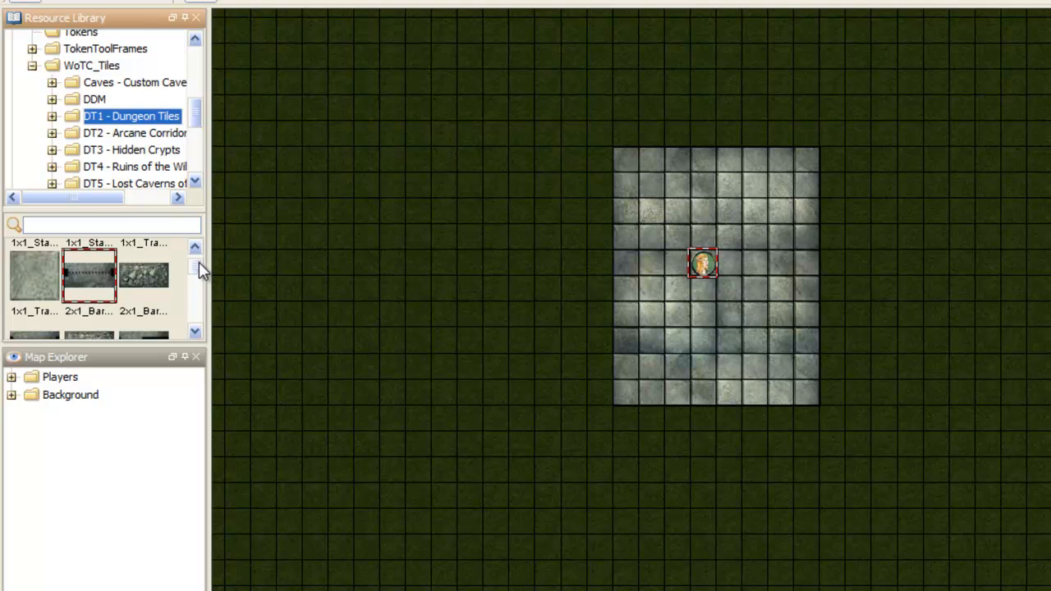
left_click_drag(199, 261, 153, 284)
left_click(261, 319)
left_click_drag(559, 248, 584, 256)
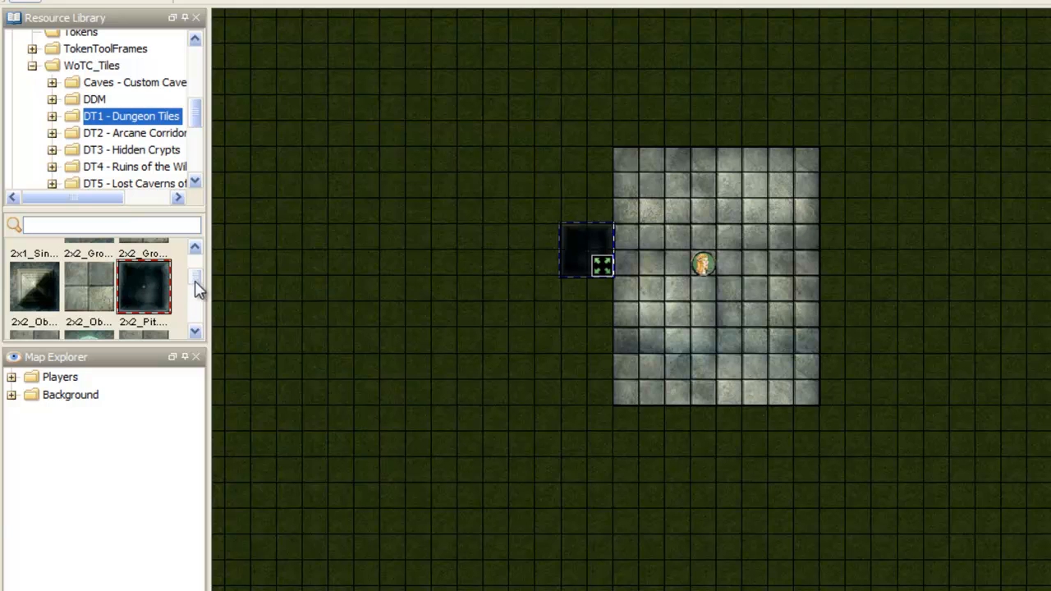
Step: Place the 4x4 water pool tile in the fogged area a few squares left of the pit tile
left_click(196, 331)
left_click(196, 331)
left_click(196, 332)
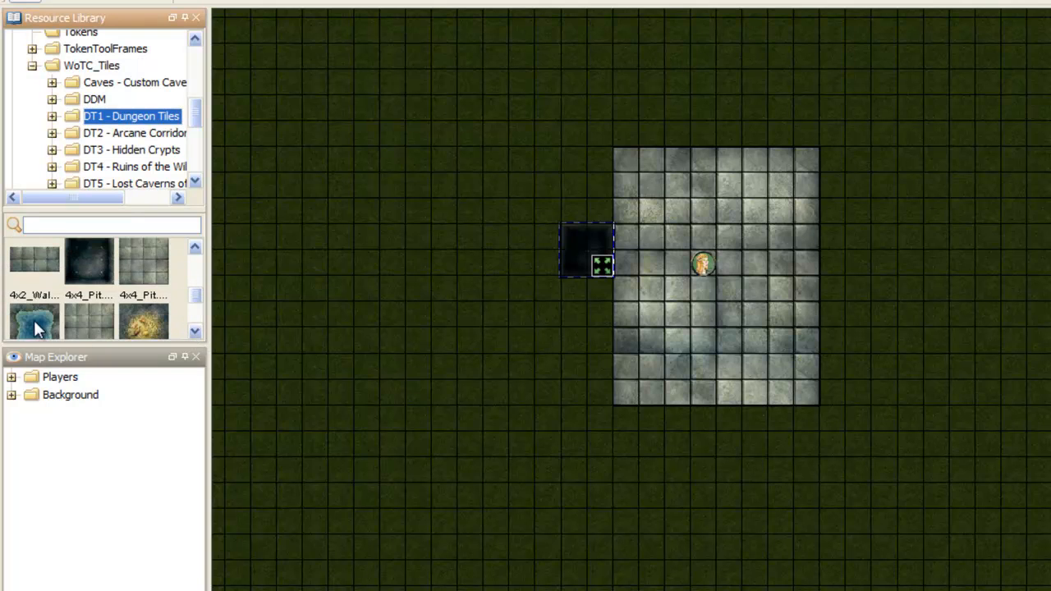
left_click_drag(412, 270, 413, 311)
Step: Place the 4x4 round fountain tile in the fogged area below the water pool
left_click_drag(198, 297, 201, 311)
left_click(107, 283)
left_click_drag(435, 423, 436, 424)
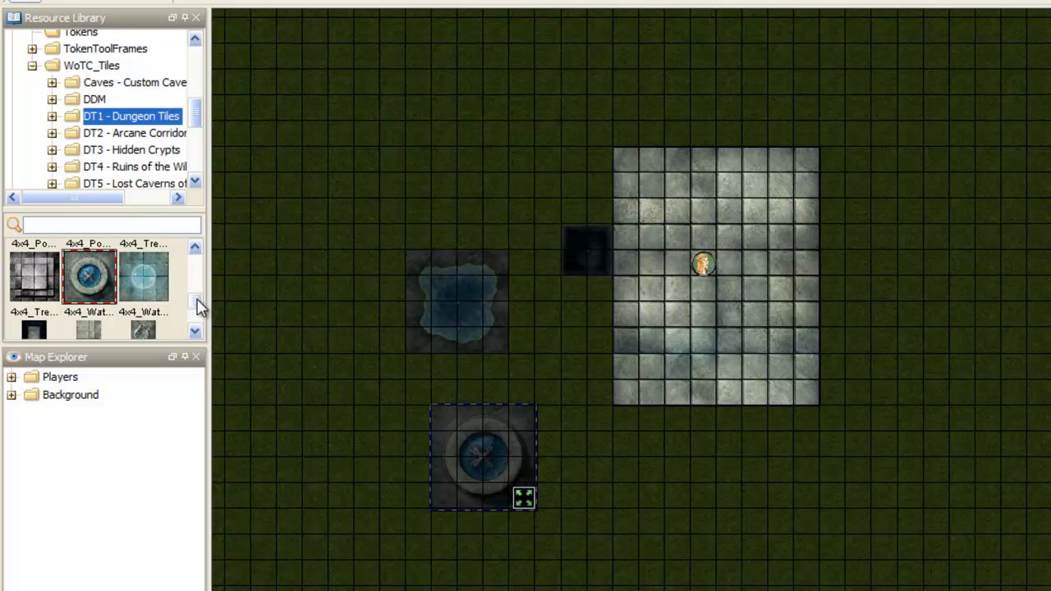
Step: Place the 8x10 furnished building tile in the fogged area well to the right of the stone floor
scroll(197, 304, "down", 5)
scroll(200, 312, "down", 5)
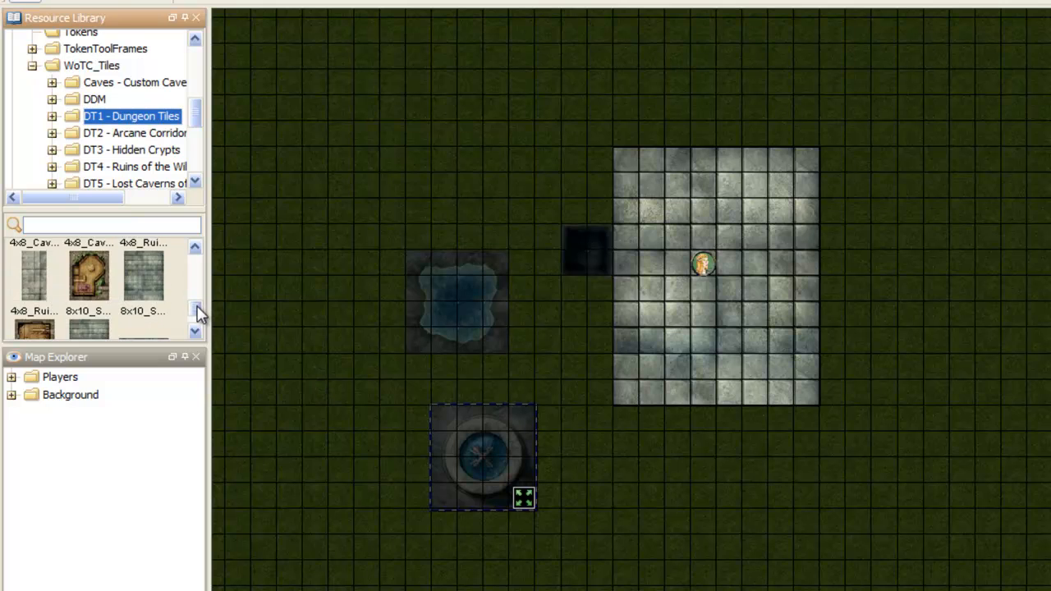
left_click_drag(197, 309, 196, 305)
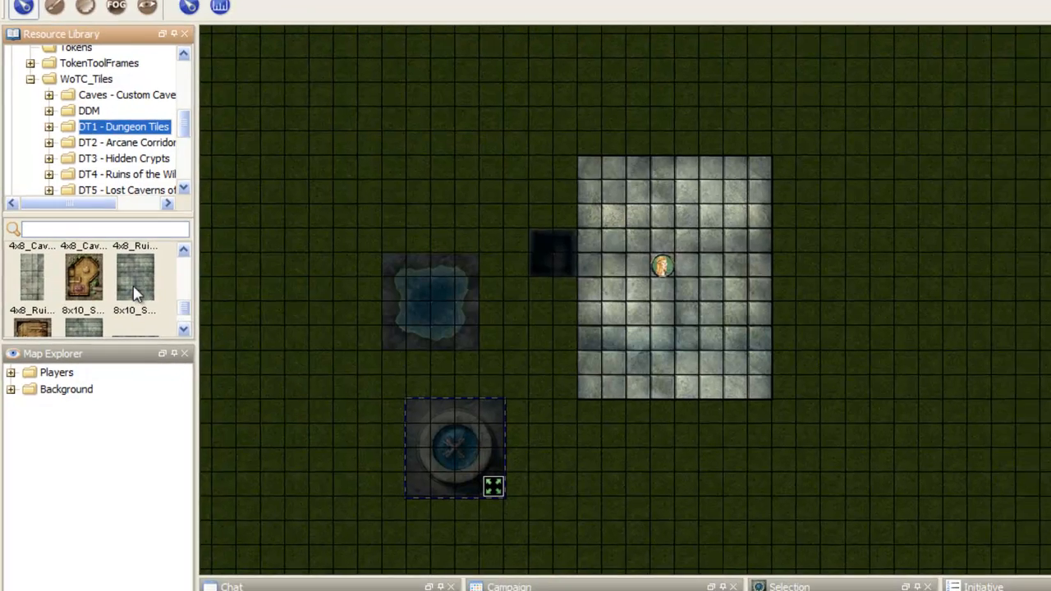
left_click_drag(83, 282, 943, 318)
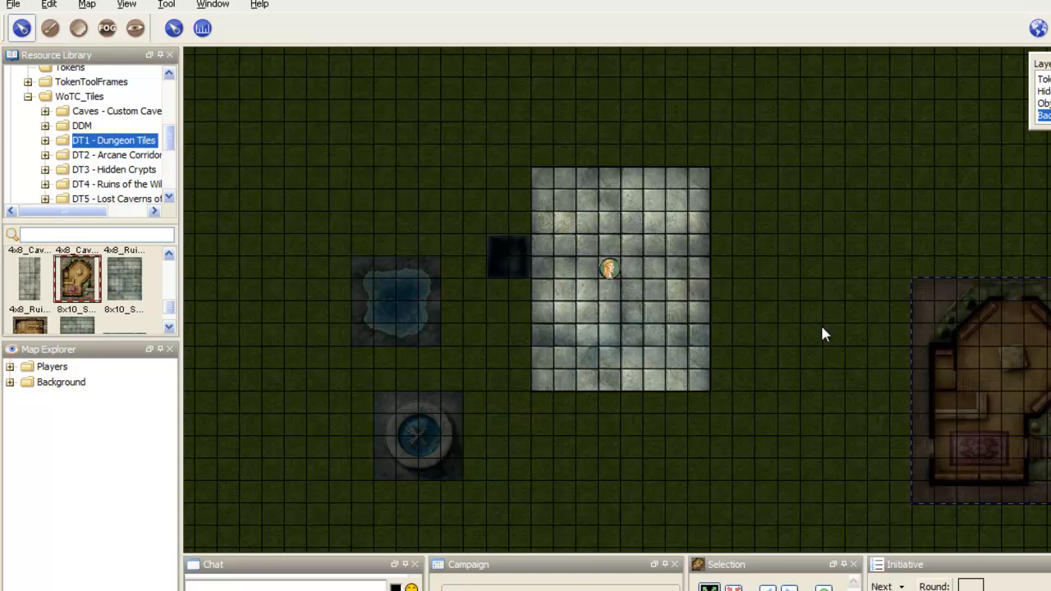
Step: Open the DU1 - Halls of the Gia… tile folder under WoTC_Tiles in the resource library
scroll(173, 308, "down", 3)
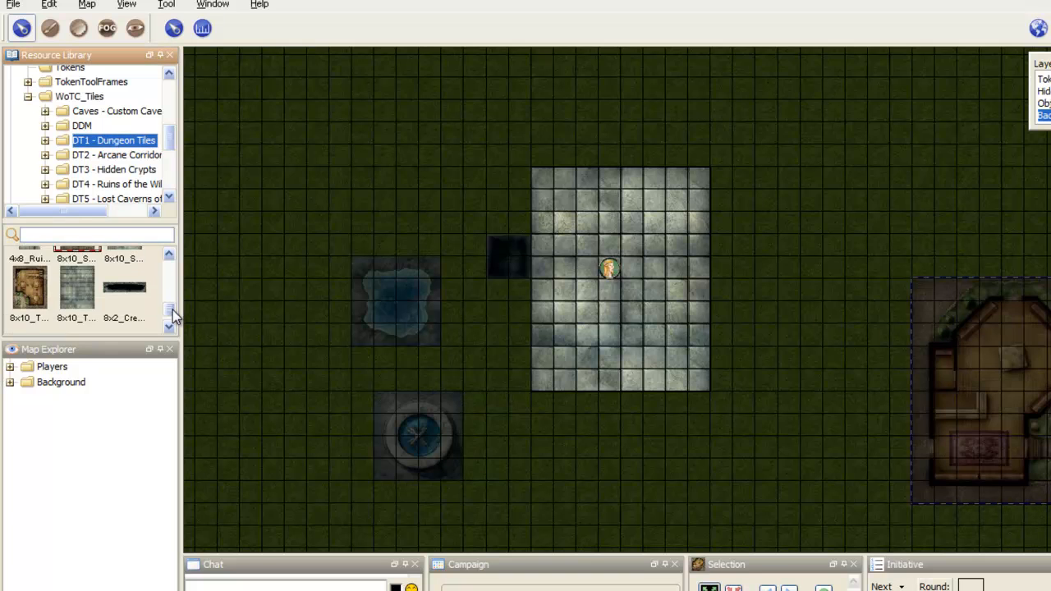
mouse_move(172, 311)
left_mouse_down()
mouse_move(170, 267)
mouse_move(171, 319)
left_mouse_up()
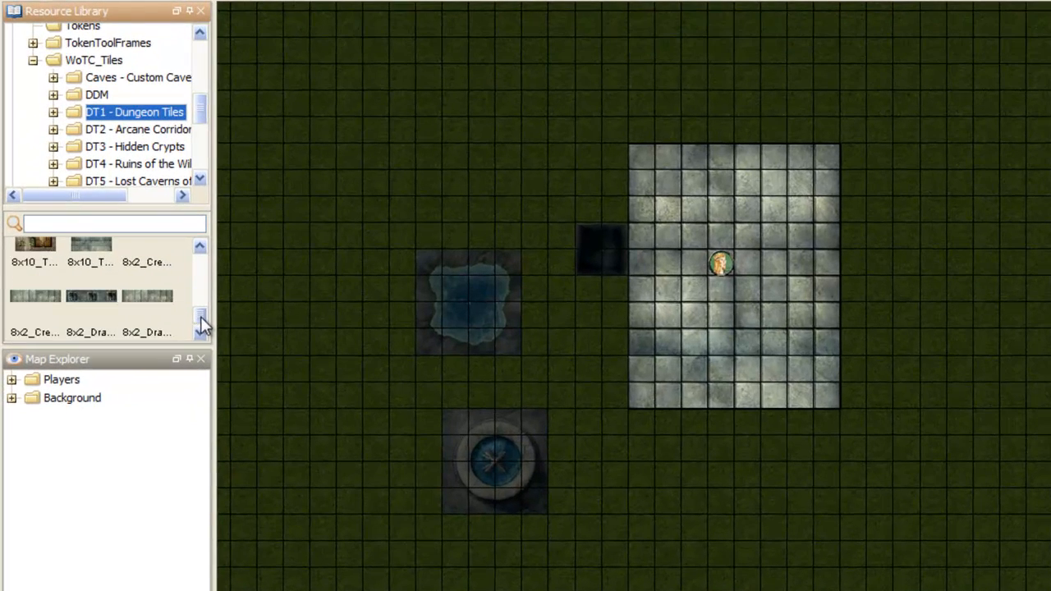
left_click(203, 179)
left_click(202, 178)
left_click(202, 178)
left_click(202, 177)
left_click(202, 178)
left_click(201, 176)
left_click(200, 177)
left_click(201, 177)
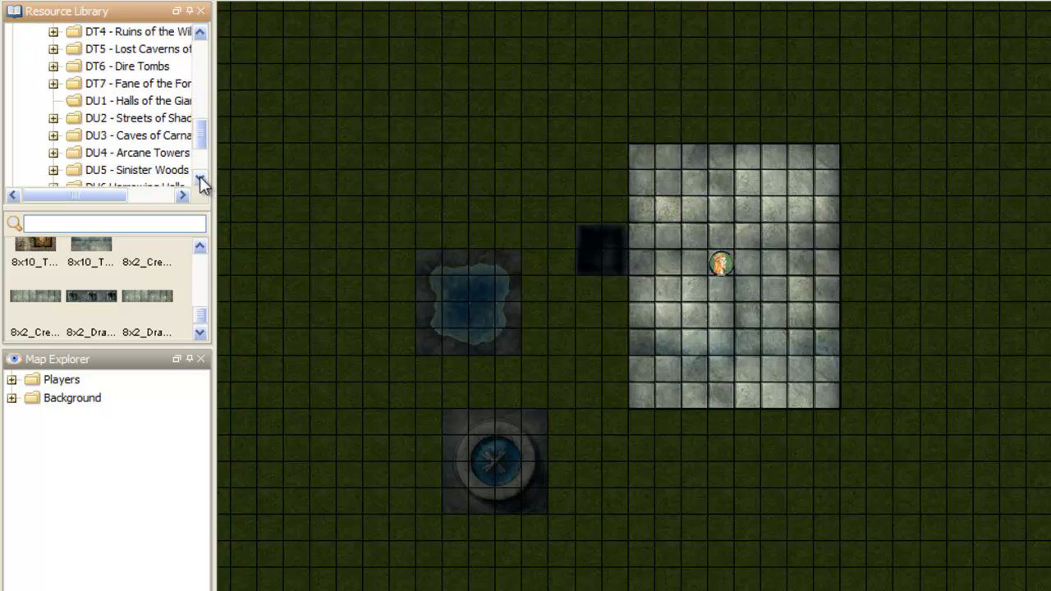
left_click(177, 101)
left_click_drag(205, 283, 201, 264)
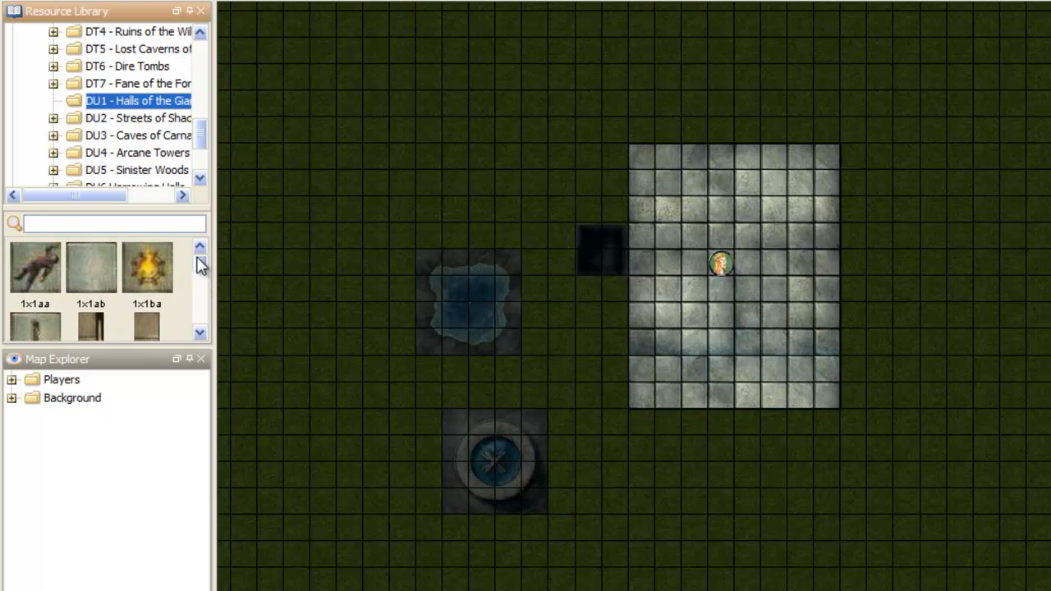
Step: Place the 2x1eb double-door tile in the fogged area a few squares above the water pool
left_click(204, 303)
left_click(204, 303)
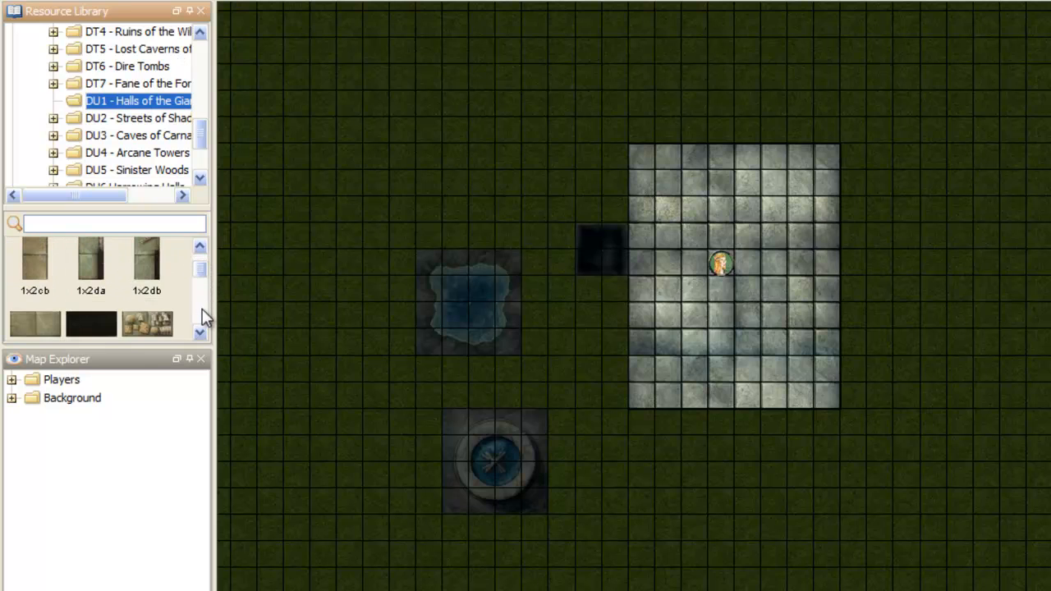
left_click(202, 305)
left_click(203, 307)
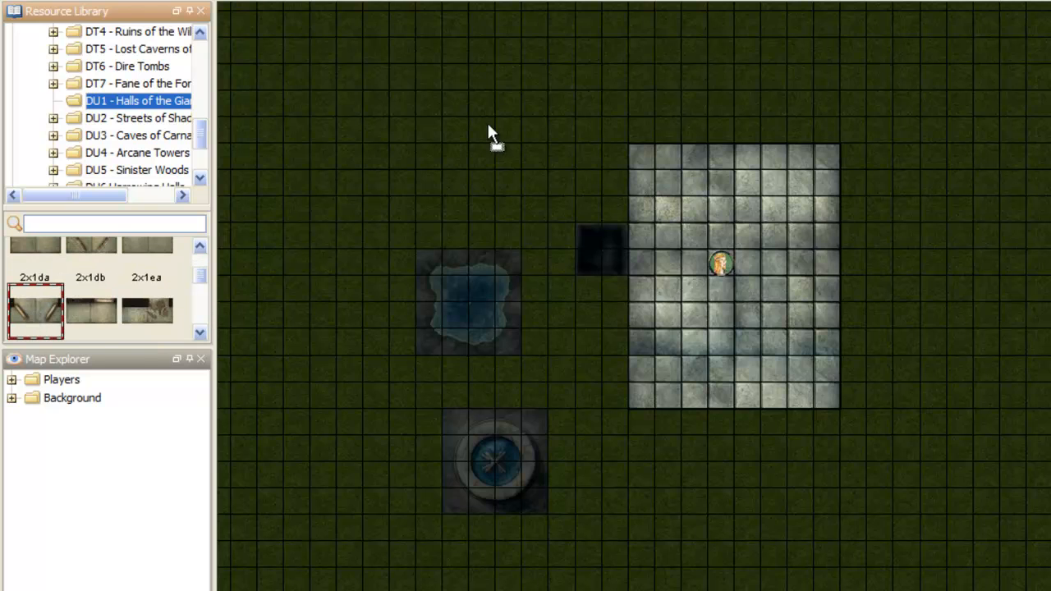
left_click_drag(488, 126, 490, 130)
Step: Place the 2x2ba throne tile on the stone floor just below the player token
left_click(202, 285)
left_click(203, 285)
scroll(200, 278, "up", 1)
left_click(141, 285)
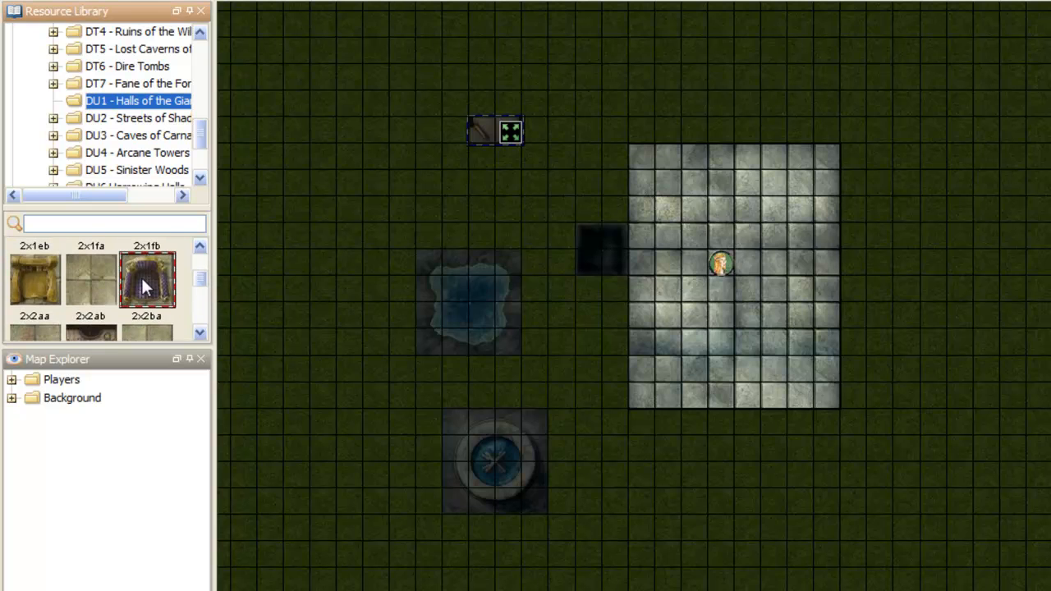
left_click_drag(147, 288, 728, 321)
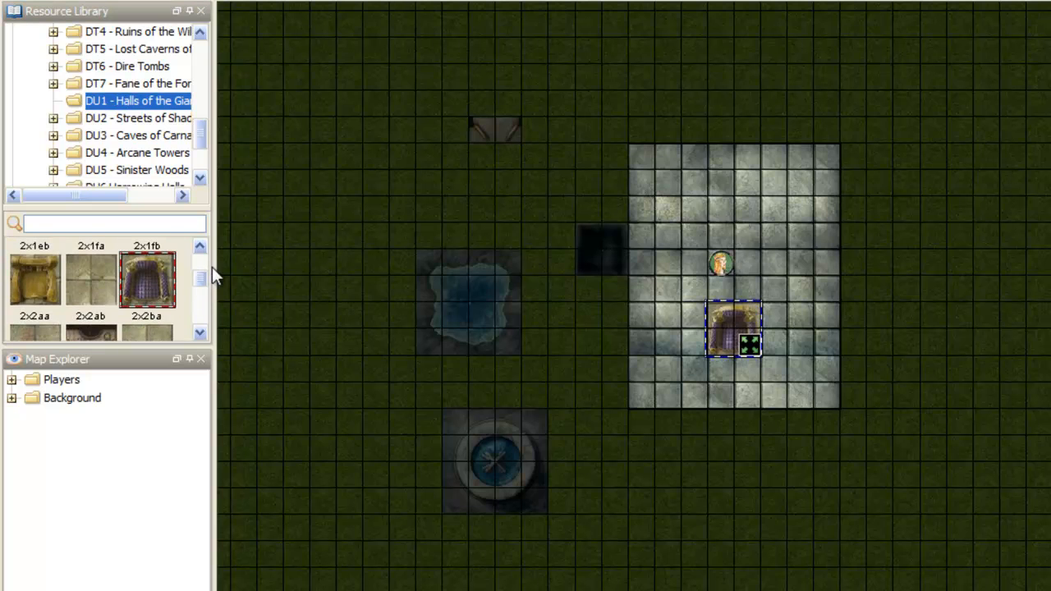
Step: Place the 2x2ia blue circle tile left of the fountain and the 4x2ba rectangular pool tile left of the water pool
scroll(207, 345, "down", 4)
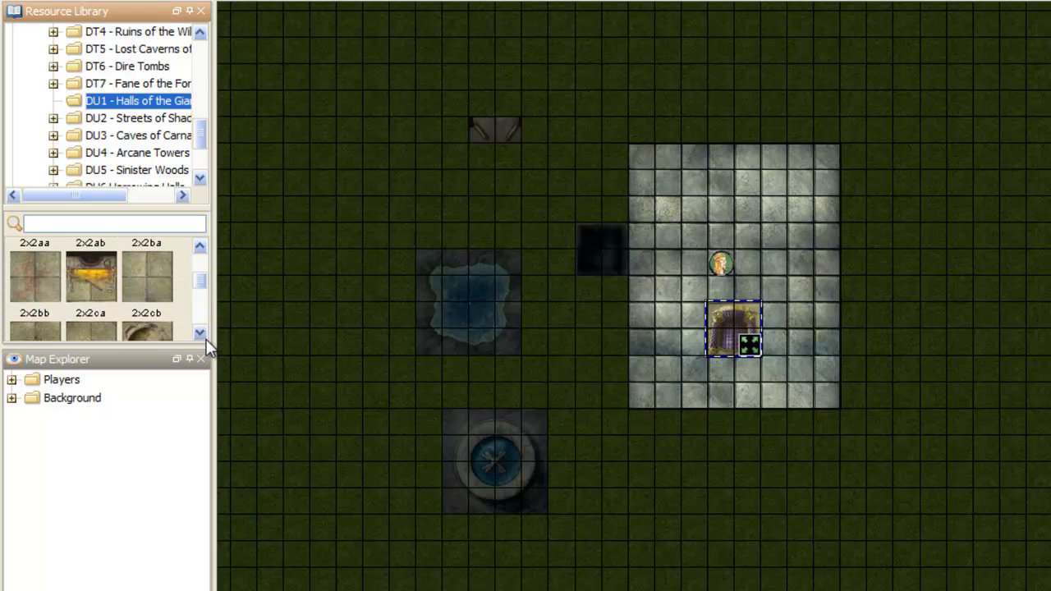
scroll(205, 340, "down", 5)
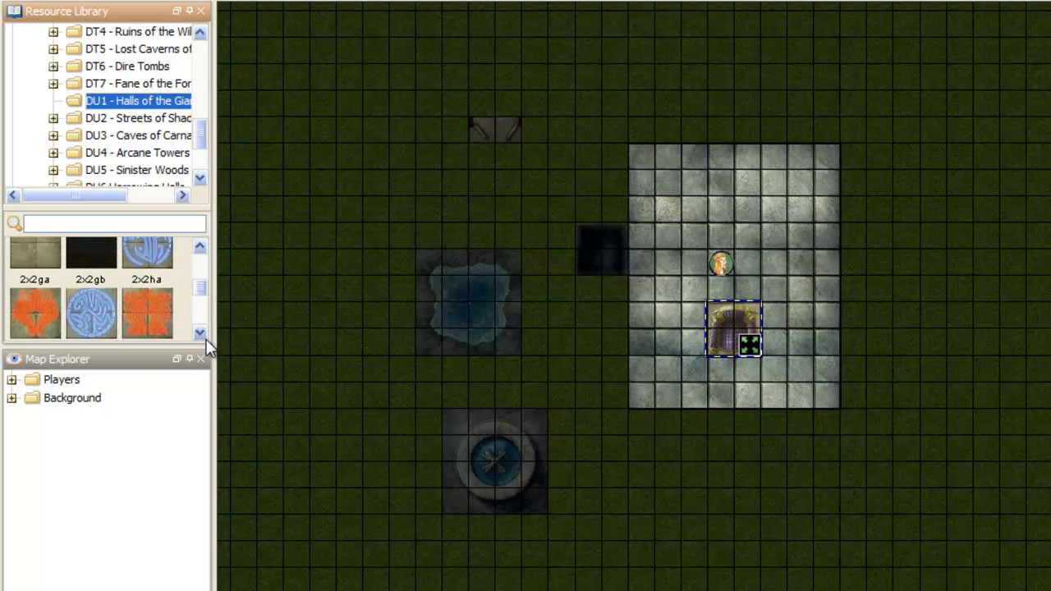
left_click_drag(92, 276, 363, 412)
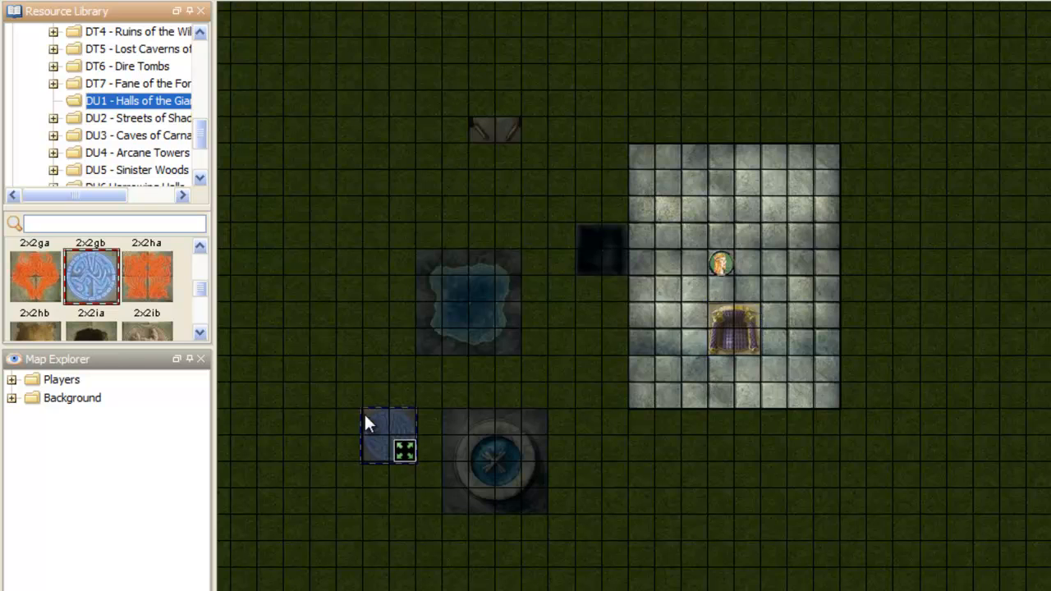
scroll(203, 297, "down", 4)
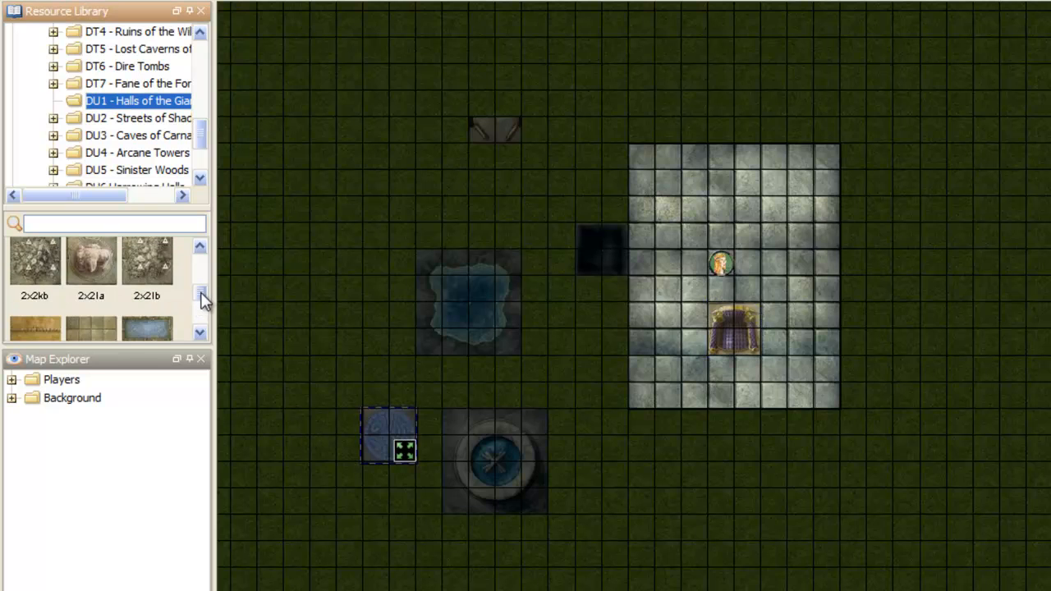
left_click_drag(147, 293, 329, 277)
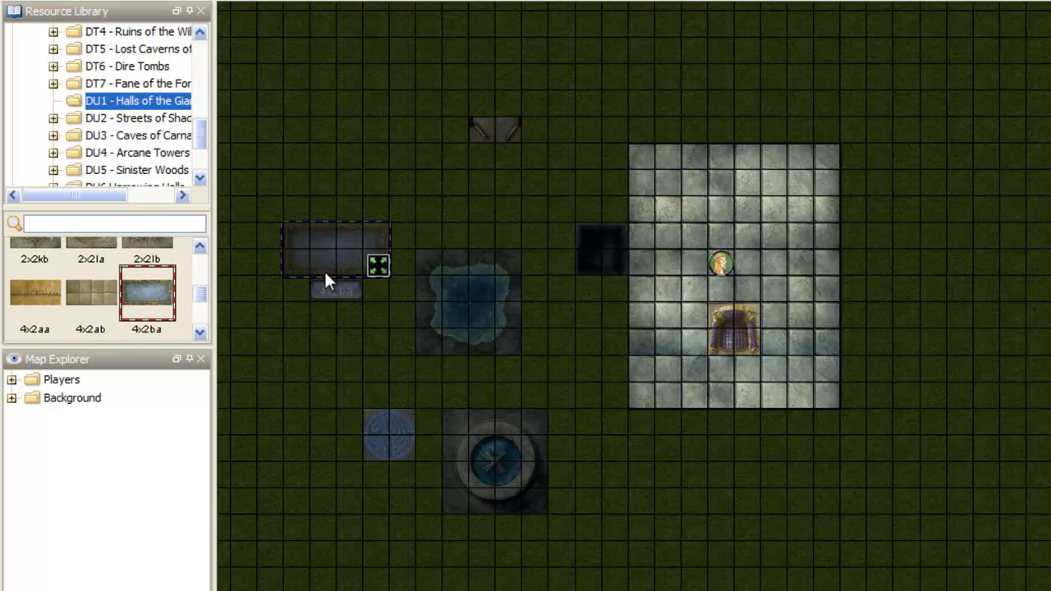
Step: Place the plain 4x4 stone tile from DT1 - Dungeon Tiles against the stone floor's right edge and turn off the map's fog-of-war
mouse_move(202, 129)
left_mouse_down()
mouse_move(202, 82)
mouse_move(205, 110)
left_mouse_up()
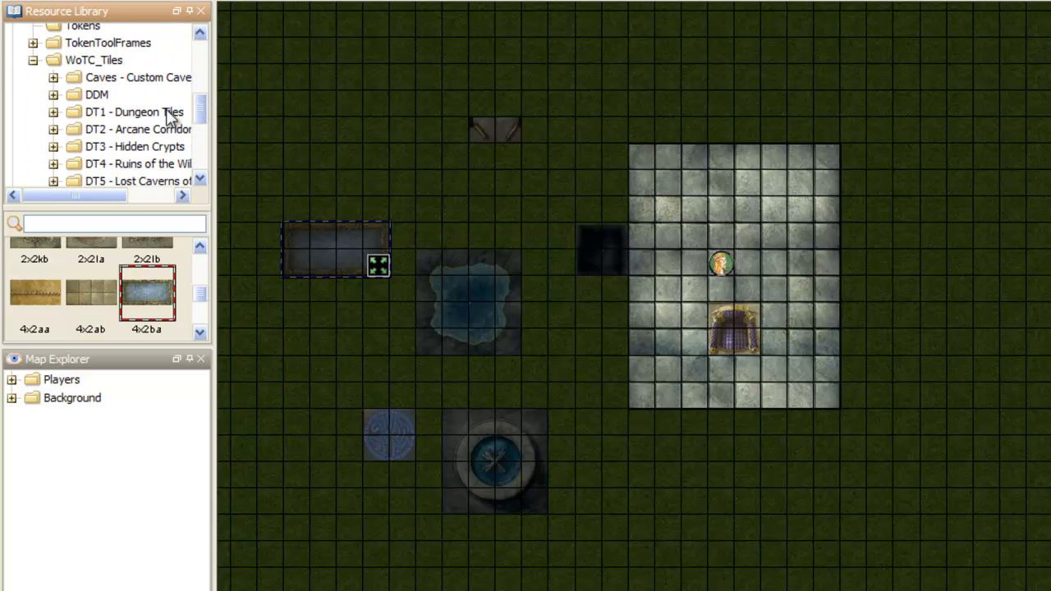
left_click(169, 112)
left_click_drag(202, 310, 898, 258)
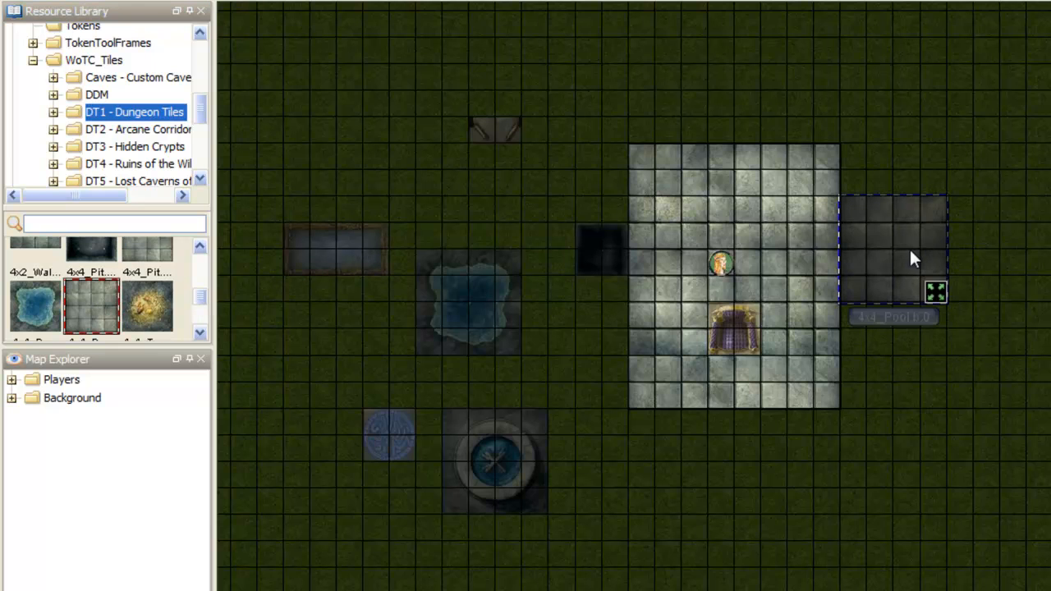
left_click(102, 0)
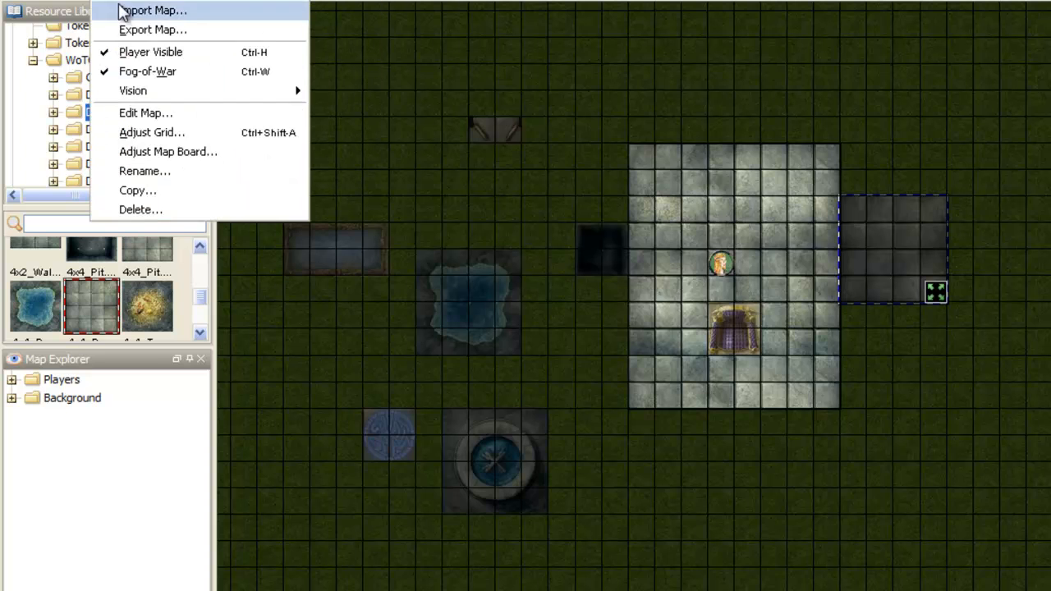
left_click(146, 72)
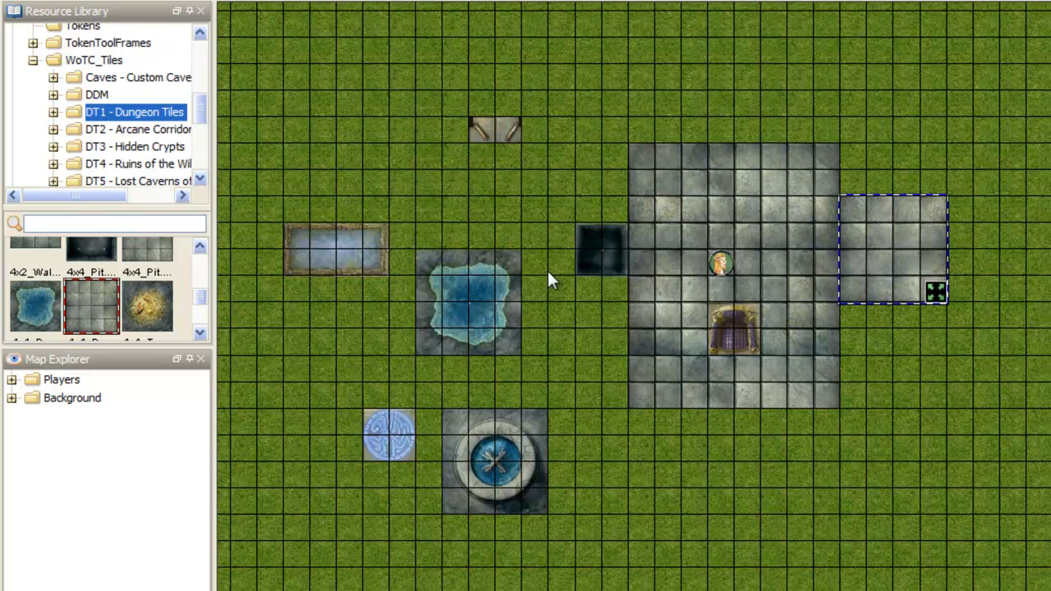
Step: Move the 2x2 pit onto the middle of the 4x4 stone tile and send the stone tile to the back
left_click_drag(601, 256, 920, 261)
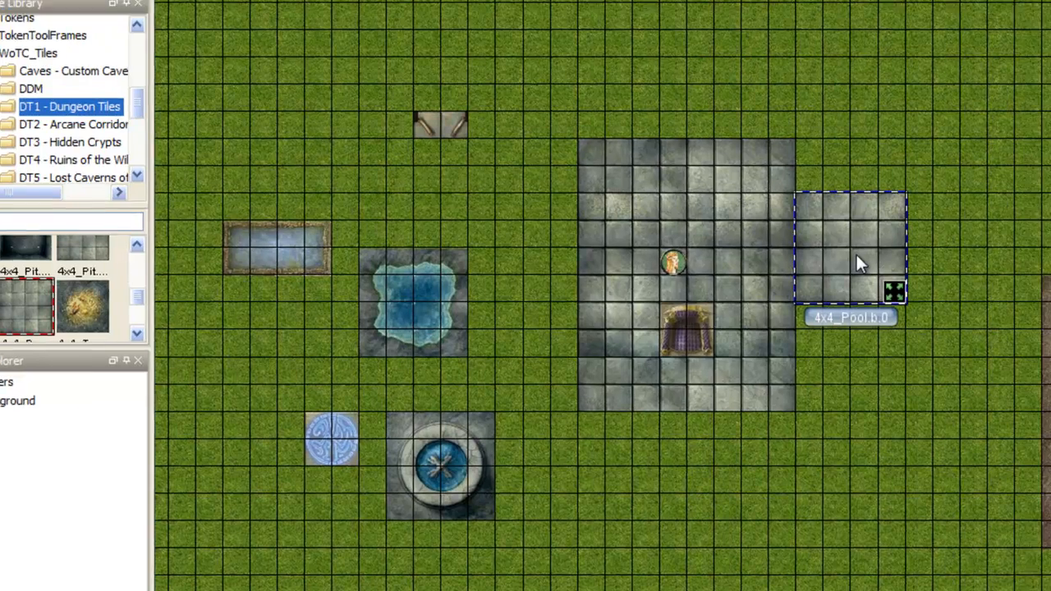
right_click(899, 256)
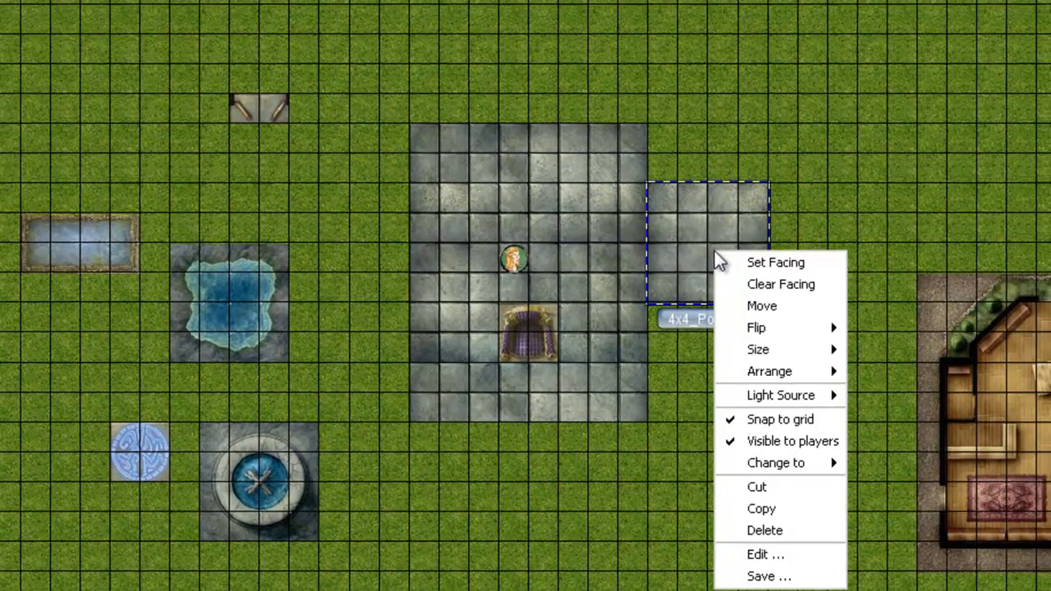
mouse_move(788, 372)
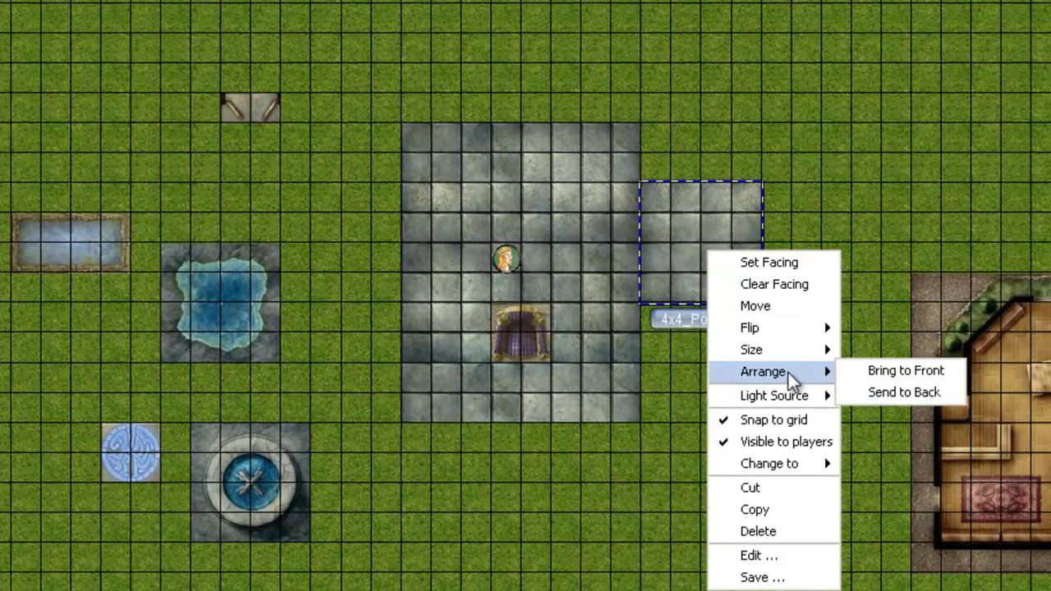
left_click(887, 391)
left_click(718, 258)
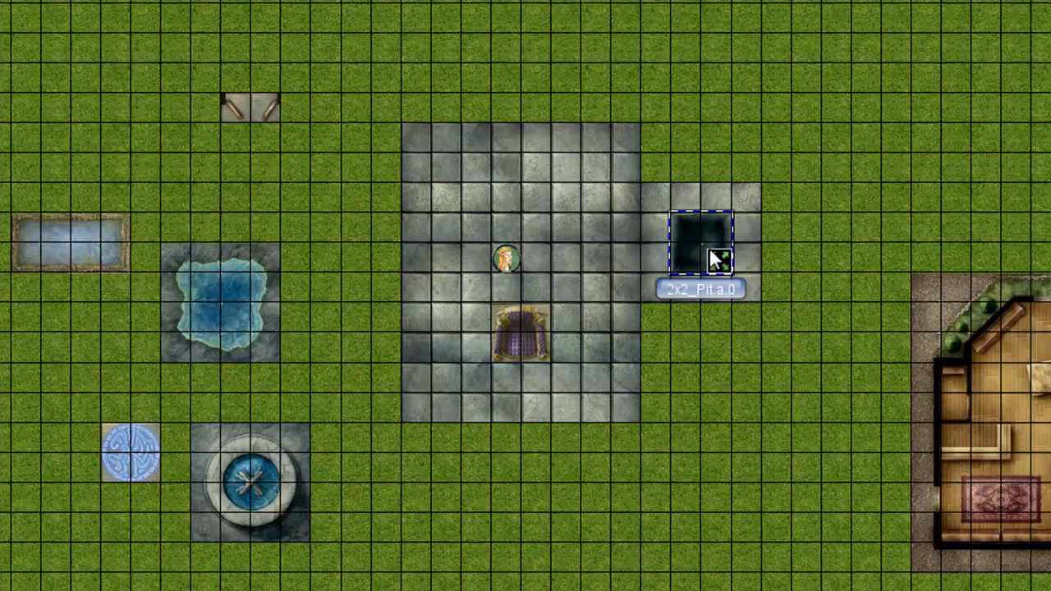
Step: Add a copy of the 8x10 stone floor directly below the original and move the 4x4 water pool onto it
left_click(428, 269)
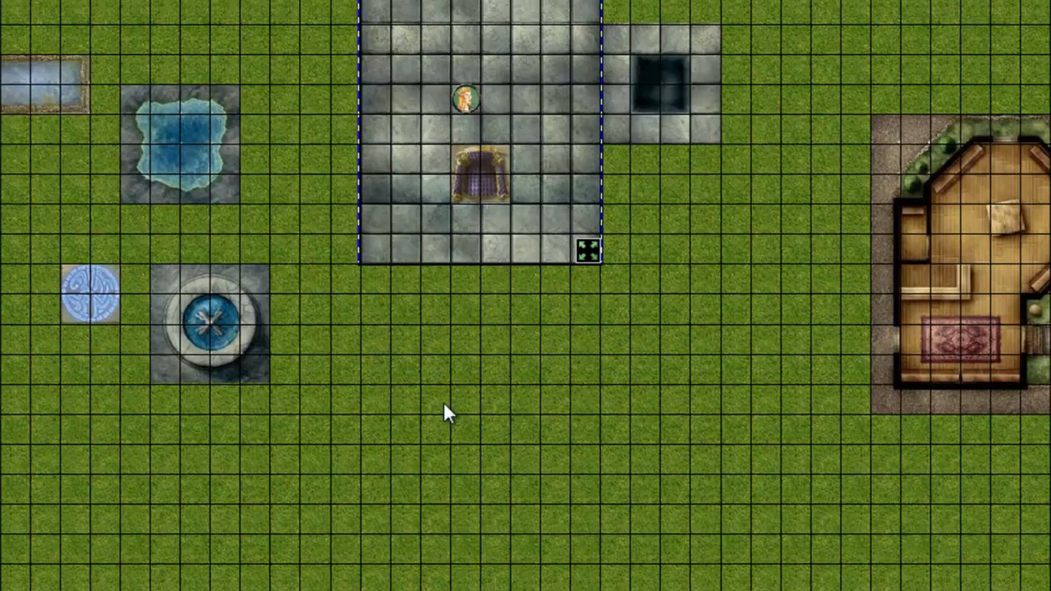
key("ctrl+v")
left_click_drag(646, 450, 587, 330)
left_click_drag(162, 143, 461, 353)
left_click(478, 378)
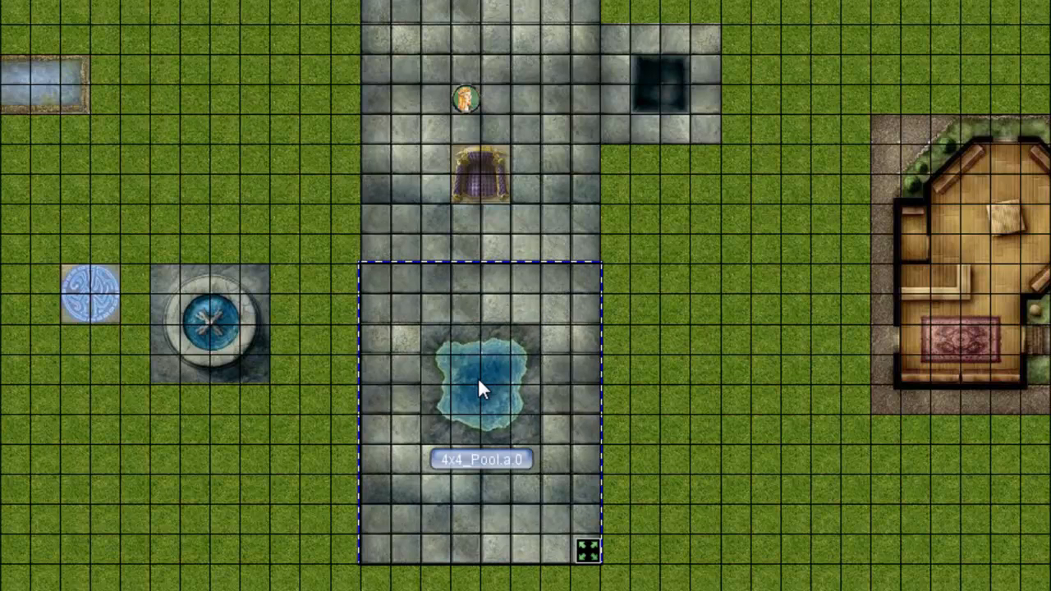
Step: Move the round fountain tile into the upper-left corner of the original stone floor
left_click_drag(258, 130, 326, 258)
left_click_drag(279, 449, 488, 150)
left_click(630, 183)
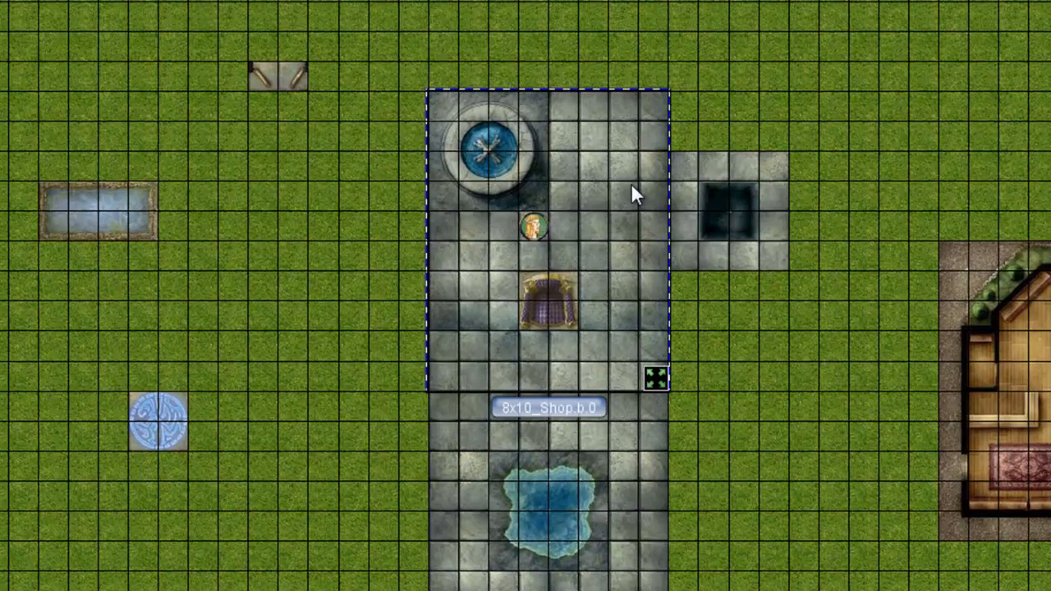
Step: Paste another copy of the 8x10 stone floor against the left edge of the existing floors
left_click(92, 213)
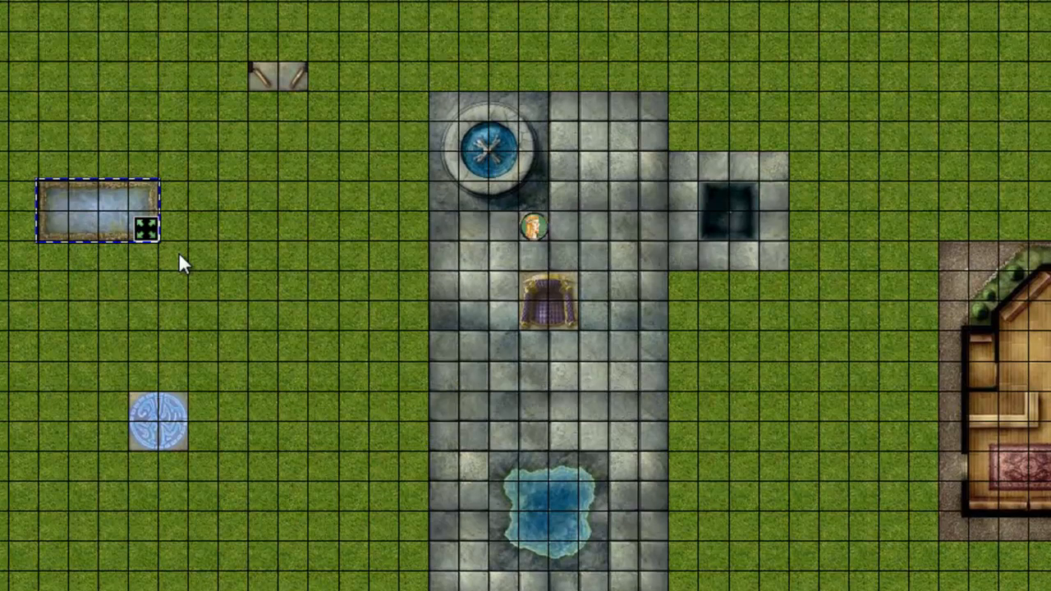
left_click(478, 410)
key("ctrl+v")
left_click_drag(216, 285, 216, 195)
Step: Move the rectangular pool over the new left-hand floor and send that floor to the back
left_click_drag(102, 214, 376, 381)
right_click(345, 337)
mouse_move(415, 452)
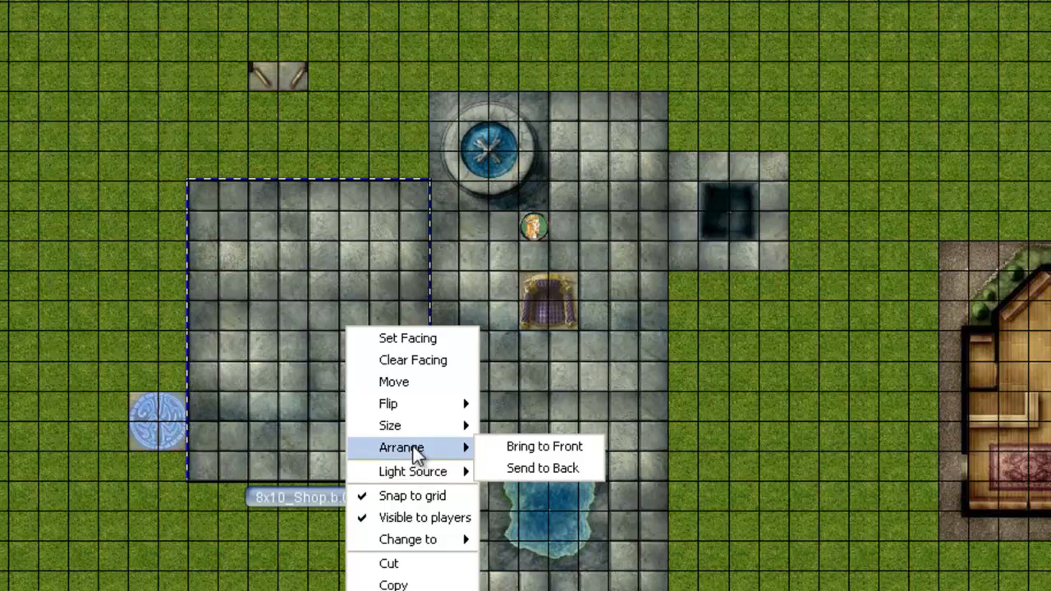
left_click(542, 467)
Step: Move the blue circle tile onto the left-hand floor and the double doors against the outside of that floor's upper edge
left_click_drag(227, 418, 319, 420)
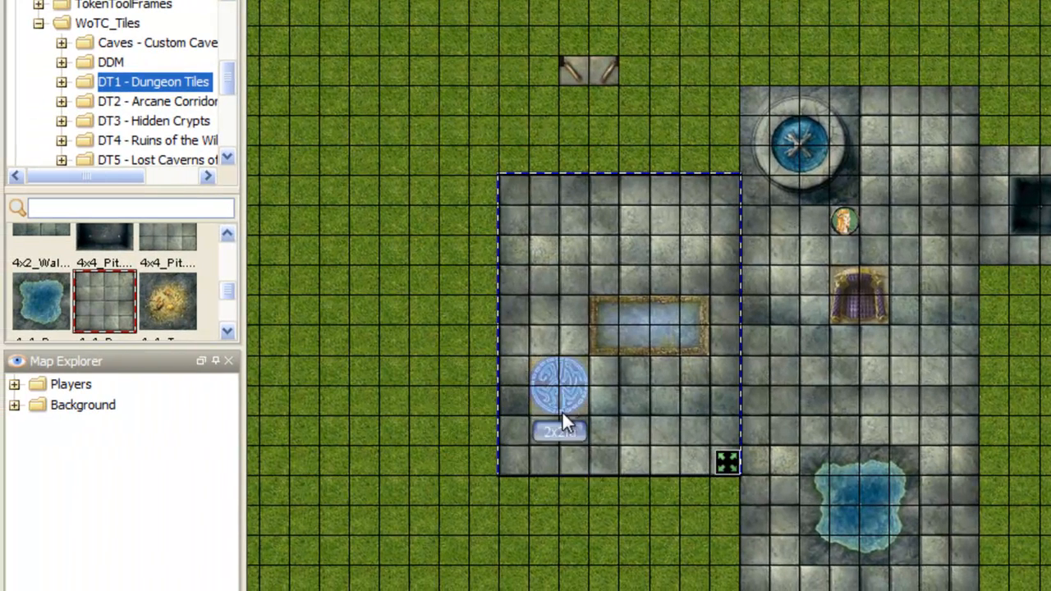
left_click(588, 70)
left_click_drag(587, 70, 558, 159)
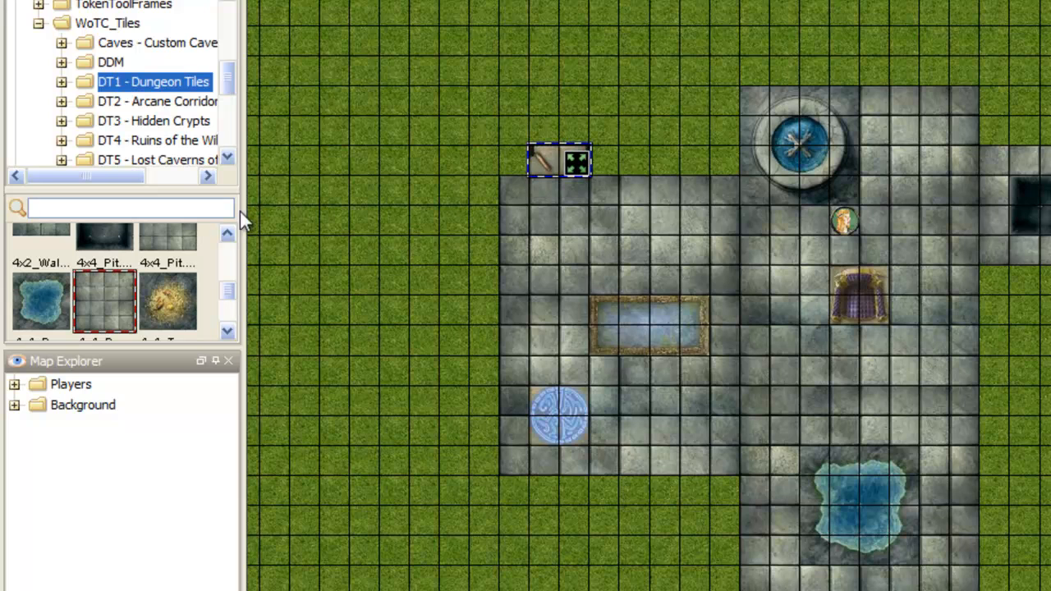
Step: Place the 4x2_Wall.b stone tile above the double doors and rotate it upright as a corridor leading up from them
scroll(229, 286, "up", 2)
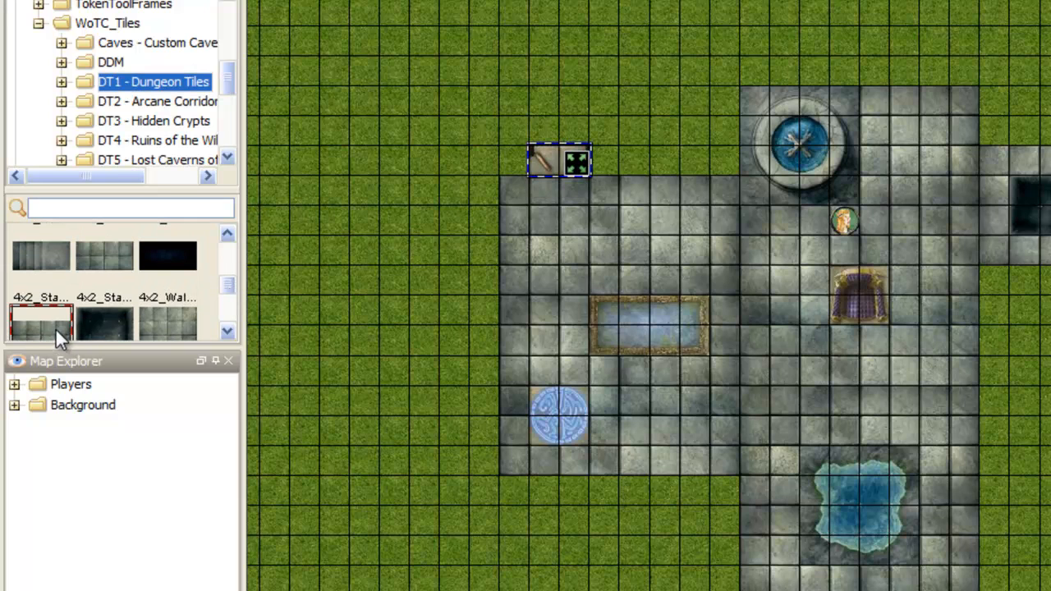
left_click_drag(217, 262, 530, 78)
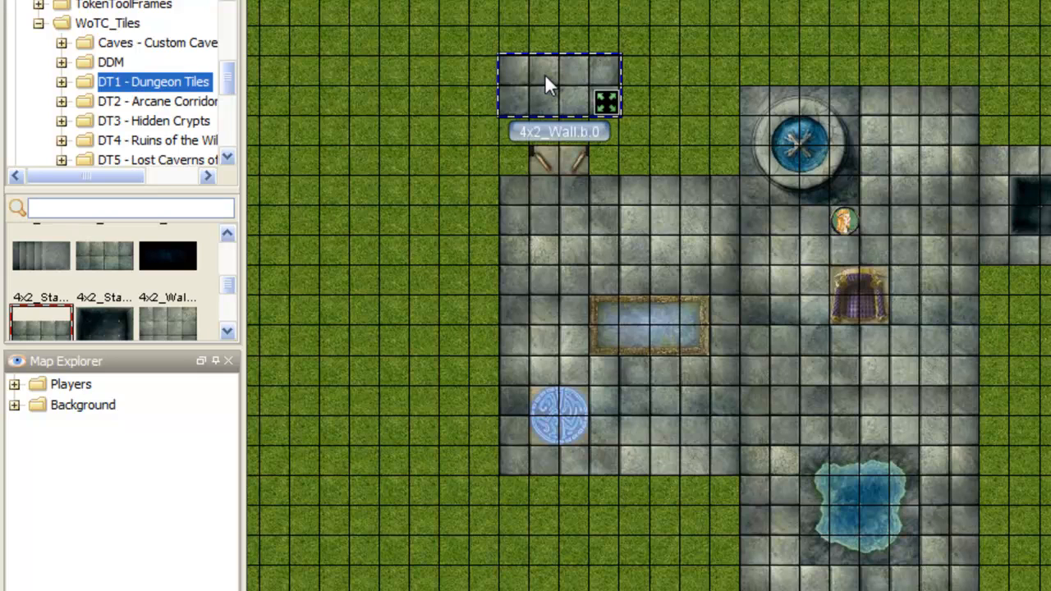
scroll(544, 73, "up", 2)
scroll(545, 74, "up", 2)
mouse_move(545, 74)
left_mouse_down()
mouse_move(514, 44)
mouse_move(544, 74)
left_mouse_up()
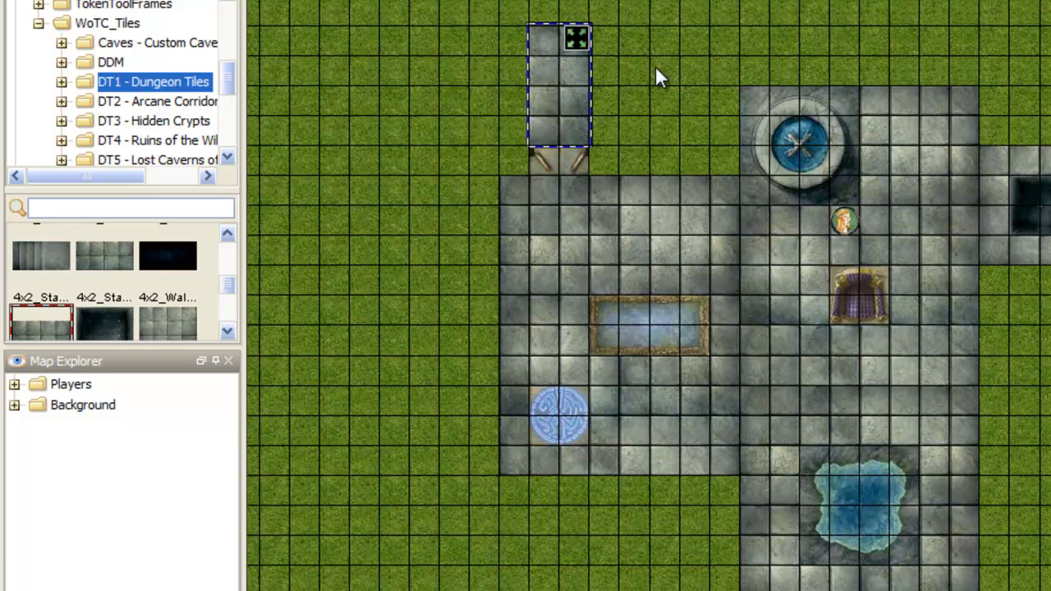
Step: Rotate the 4x2 corridor tile by a further half turn so that it stands upright above the double doors
left_click_drag(655, 67, 672, 105)
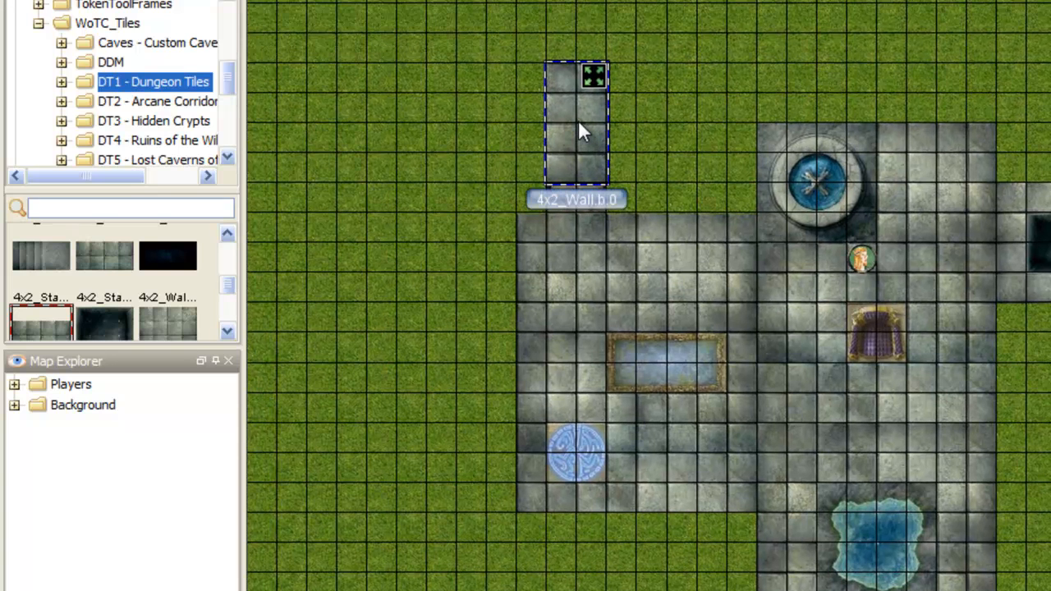
scroll(578, 127, "down", 6)
scroll(578, 131, "down", 12)
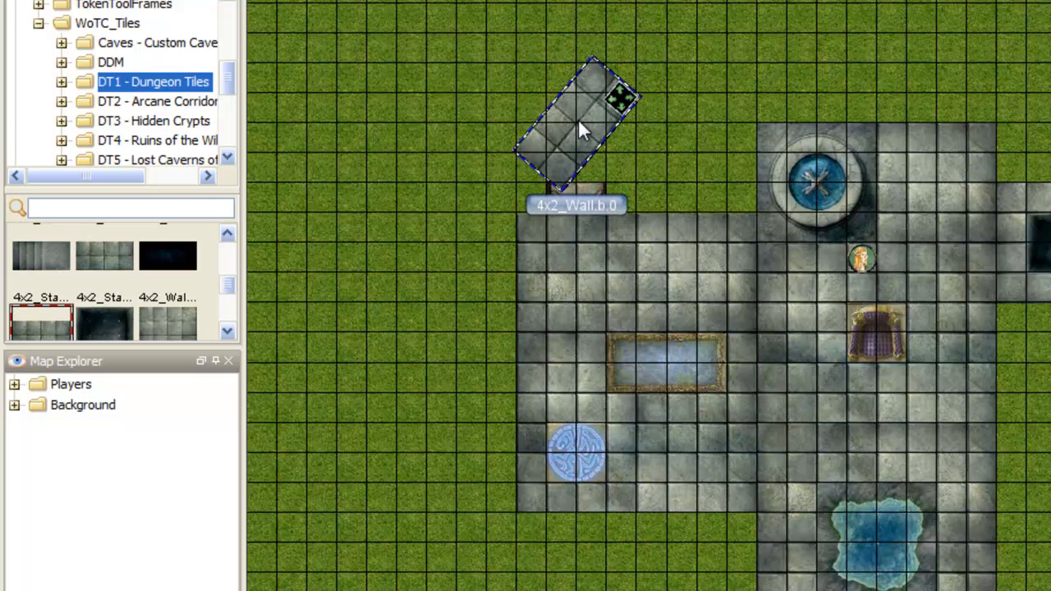
scroll(578, 131, "down", 8)
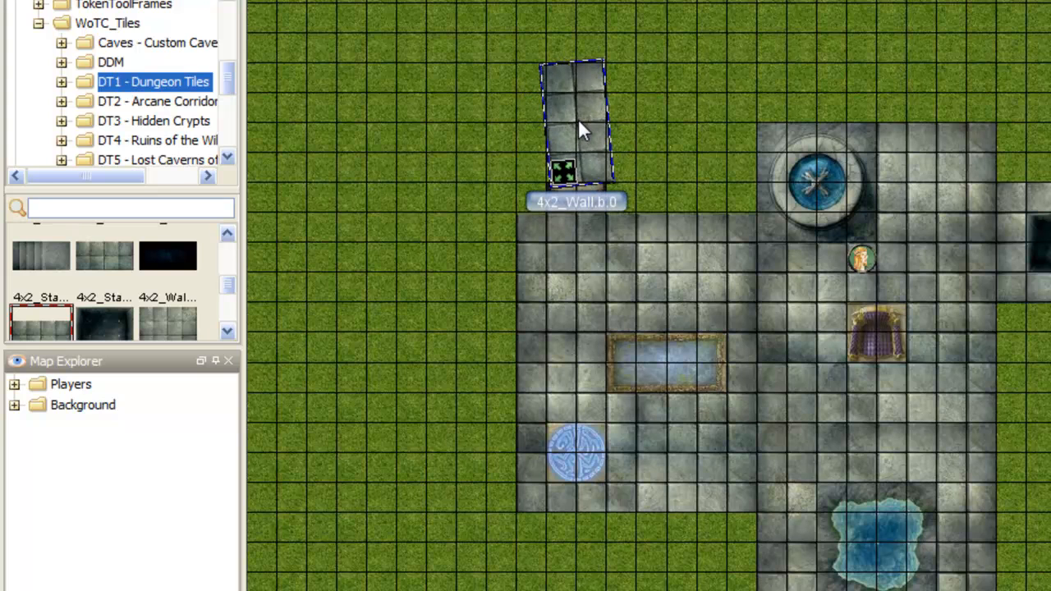
scroll(579, 131, "down", 2)
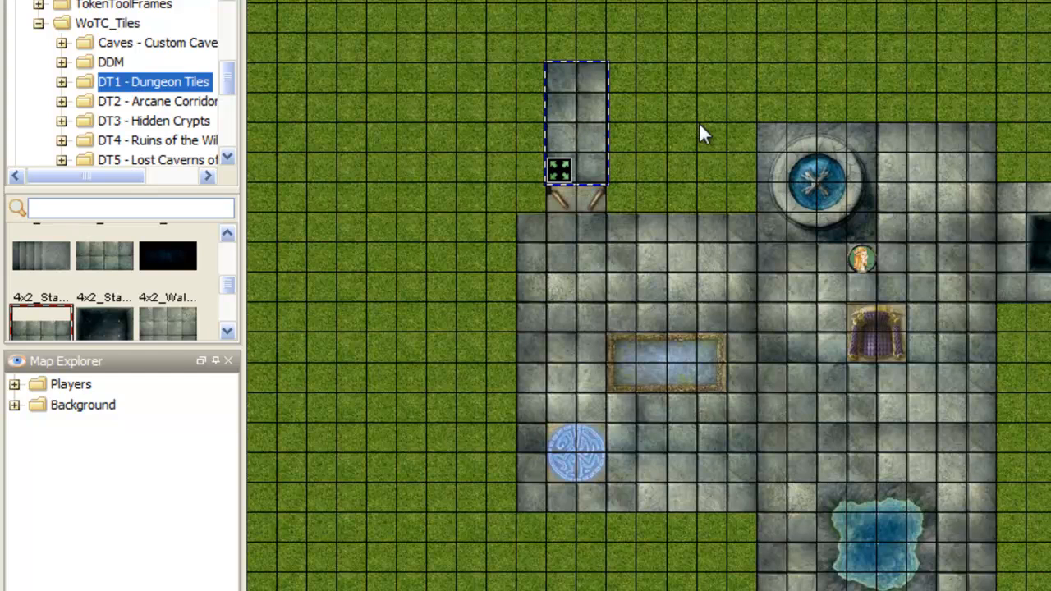
Step: Enable fog-of-war and cover the whole tile layout, including the house, with one large solid rectangle of vision blocking
left_click(678, 125)
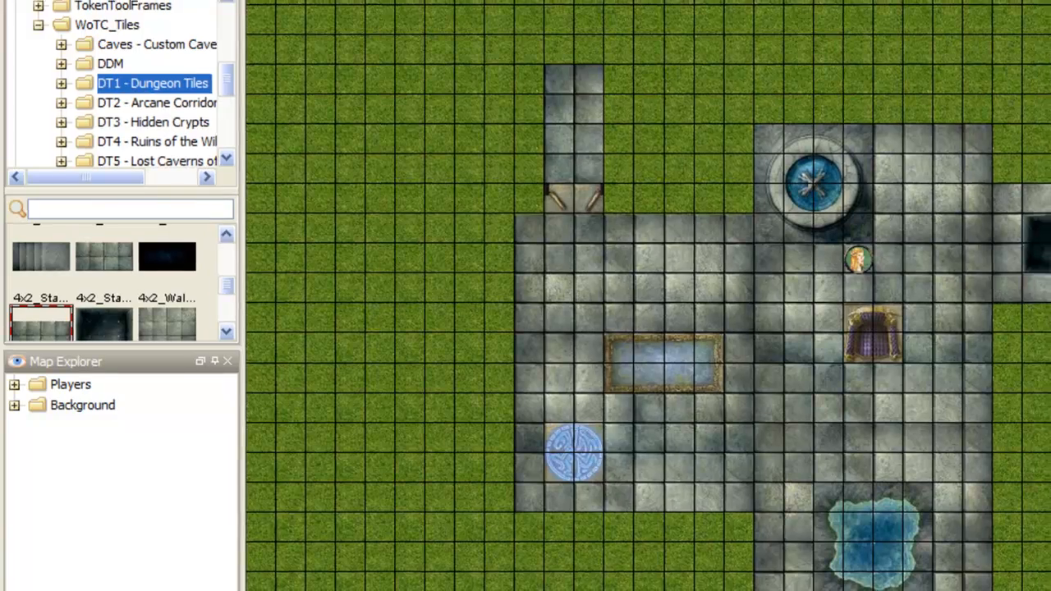
left_click(95, 7)
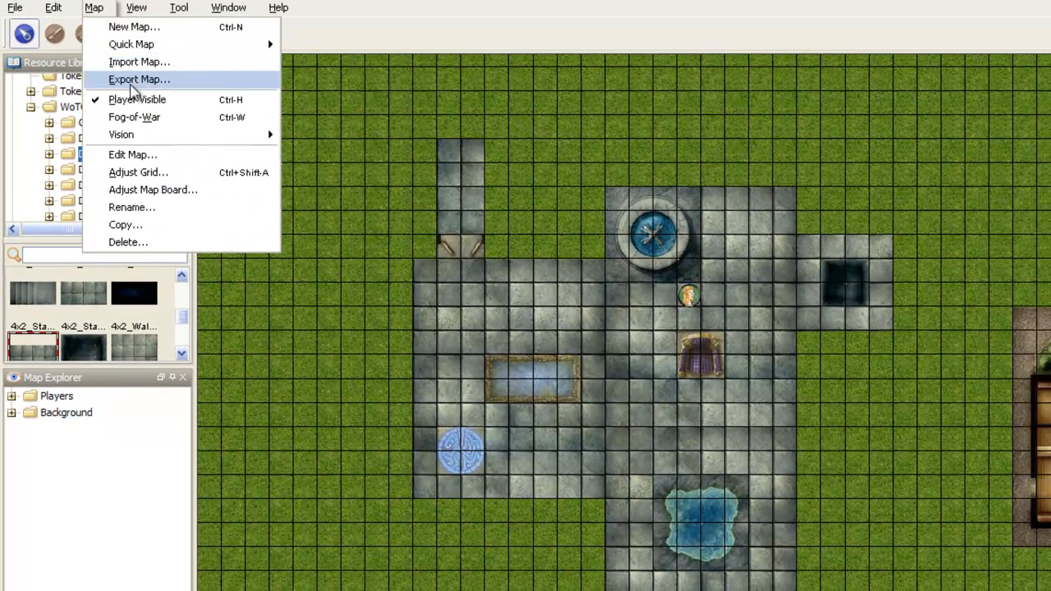
left_click(136, 120)
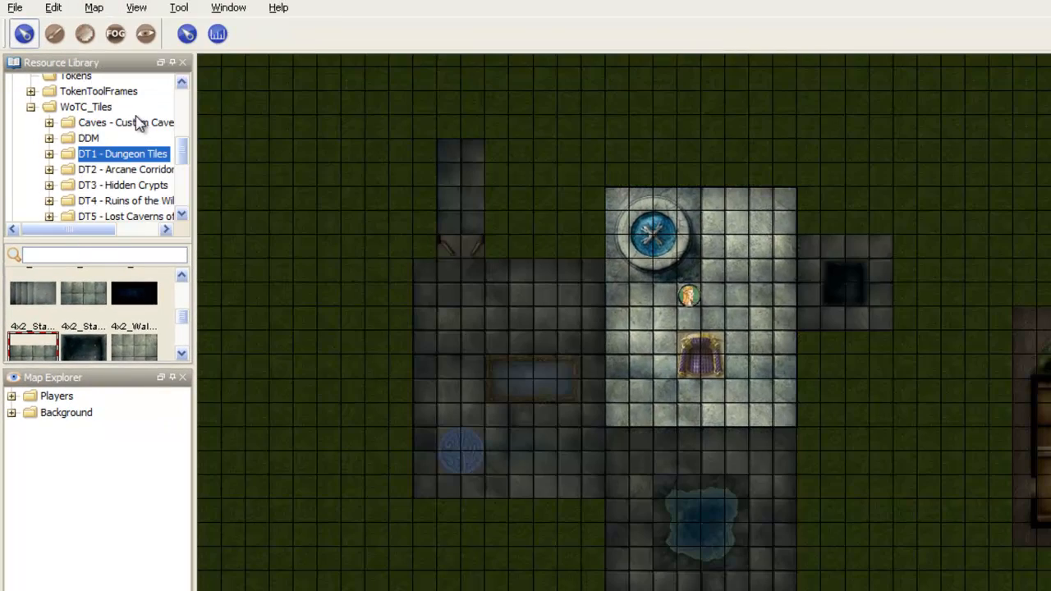
left_click(146, 33)
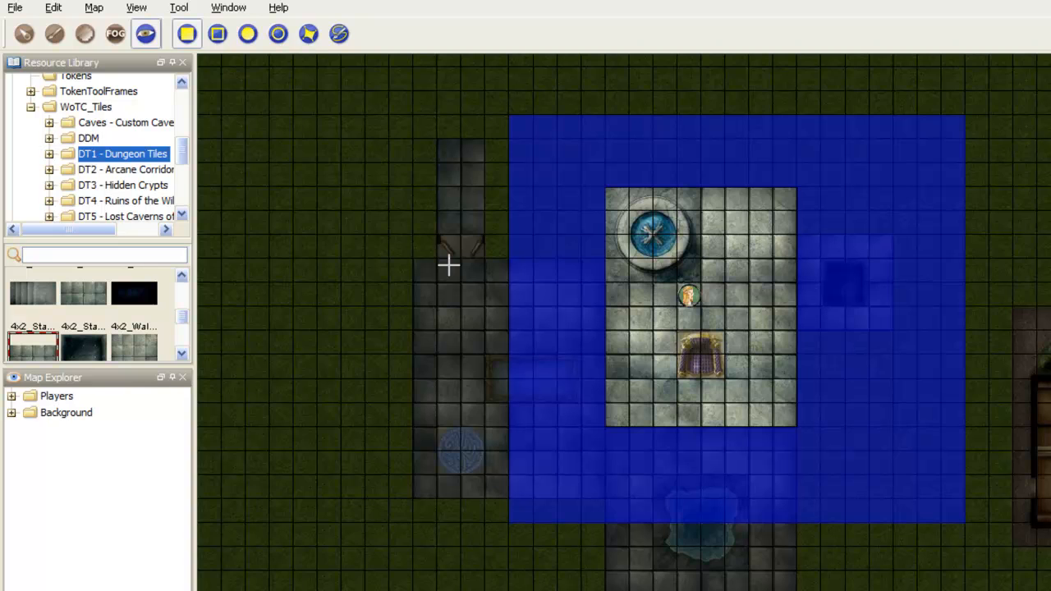
scroll(422, 160, "down", 4)
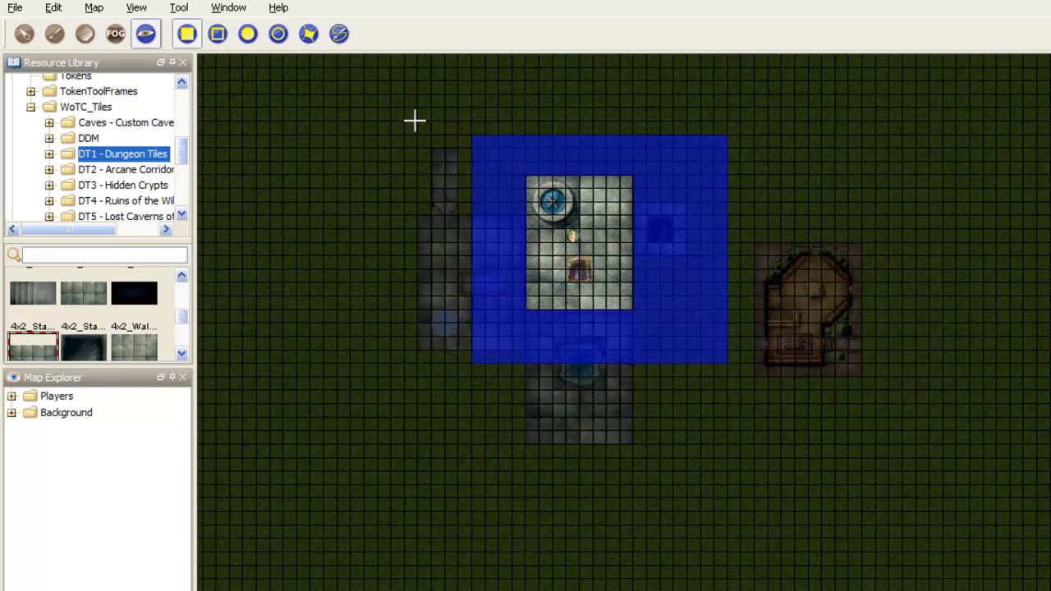
left_click_drag(378, 94, 985, 527)
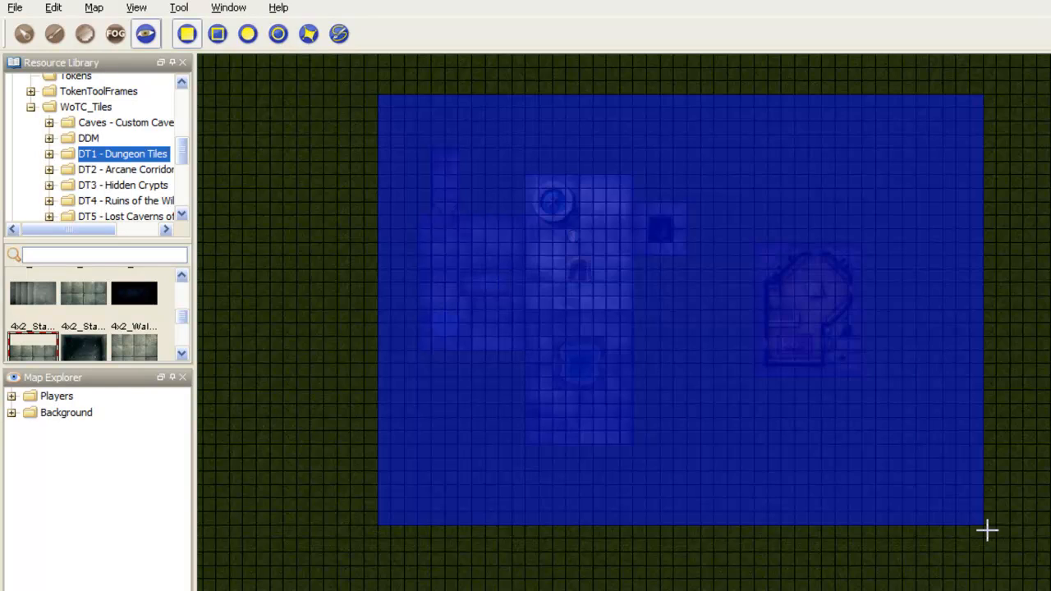
Step: Erase the vision blocking over the central floor, the small right-hand room, the left-hand floor and the corridor with its double doors
scroll(579, 247, "up", 1)
left_click_drag(520, 164, 642, 475)
left_click_drag(644, 194, 703, 257)
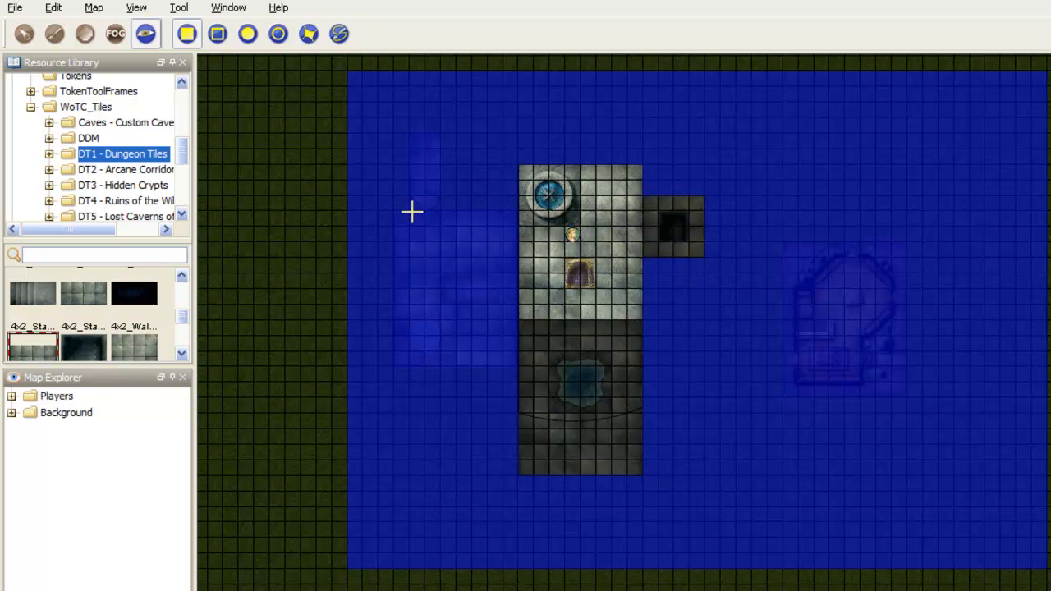
left_click_drag(395, 211, 519, 366)
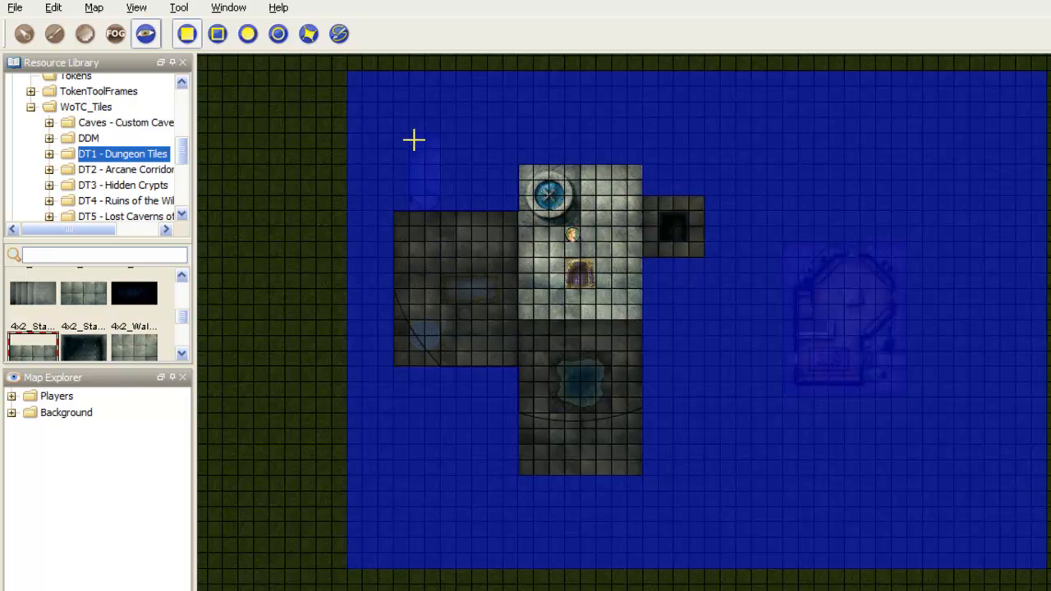
left_click_drag(410, 133, 440, 215)
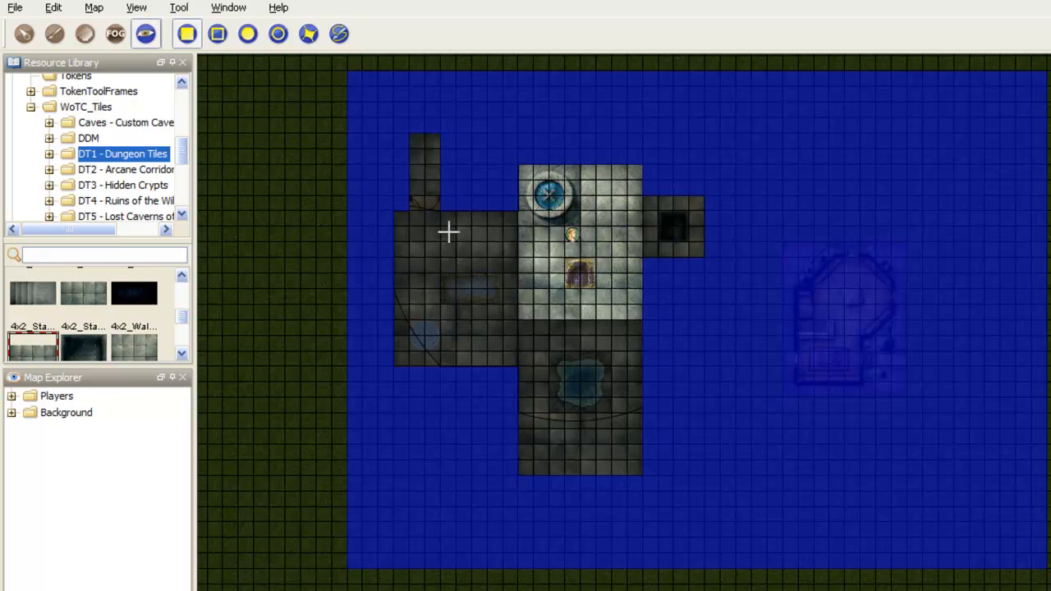
Step: Move the Player1 token from the central floor into the left-hand room, just above the rectangular pool's left end
left_click(27, 35)
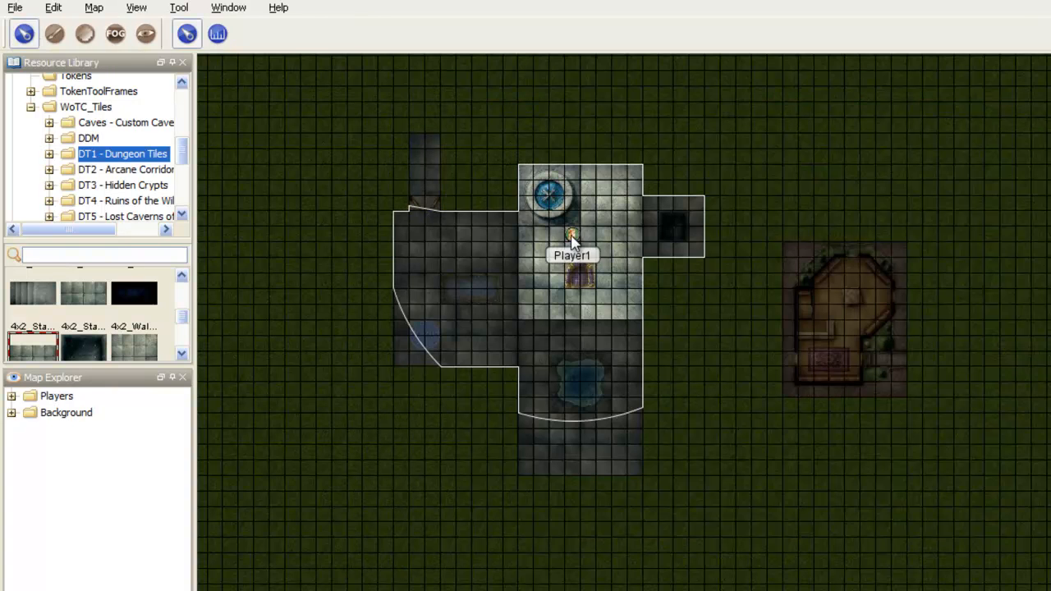
left_click(572, 234)
scroll(541, 274, "up", 6)
left_click_drag(541, 274, 646, 253)
left_click_drag(712, 201, 490, 254)
left_click_drag(554, 179, 580, 248)
scroll(577, 249, "up", 3)
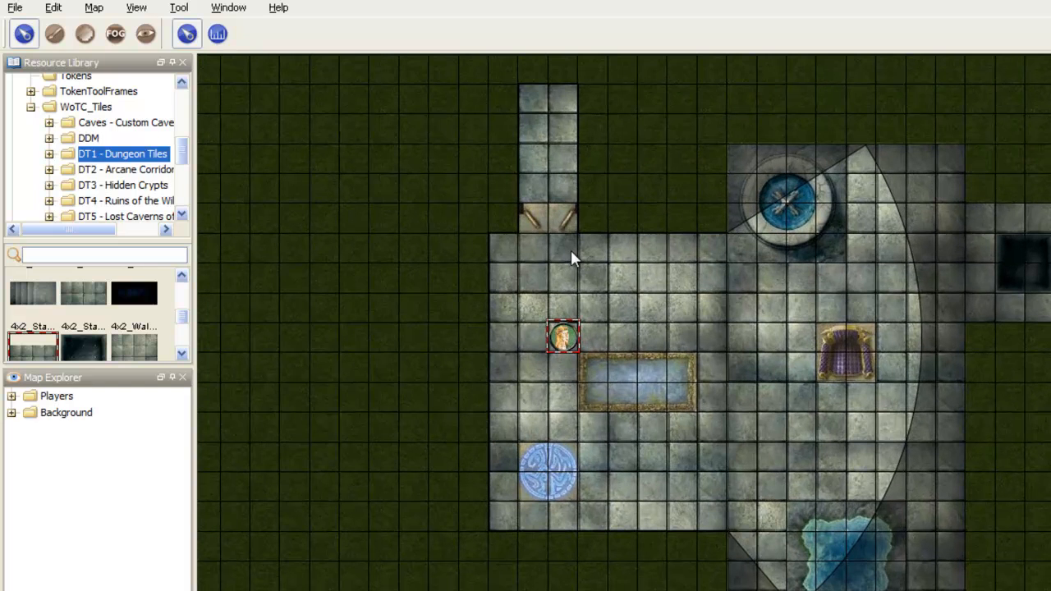
Step: Draw vision-blocking lines along both open leaves of the double doors, each reaching the corridor's side wall
left_click(117, 34)
left_click(145, 33)
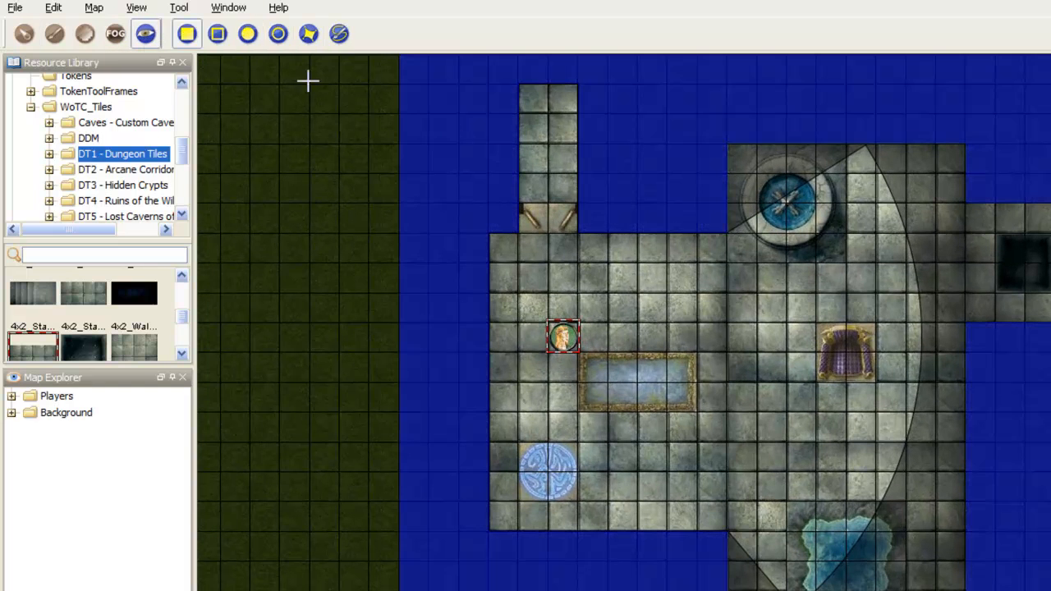
scroll(517, 206, "up", 10)
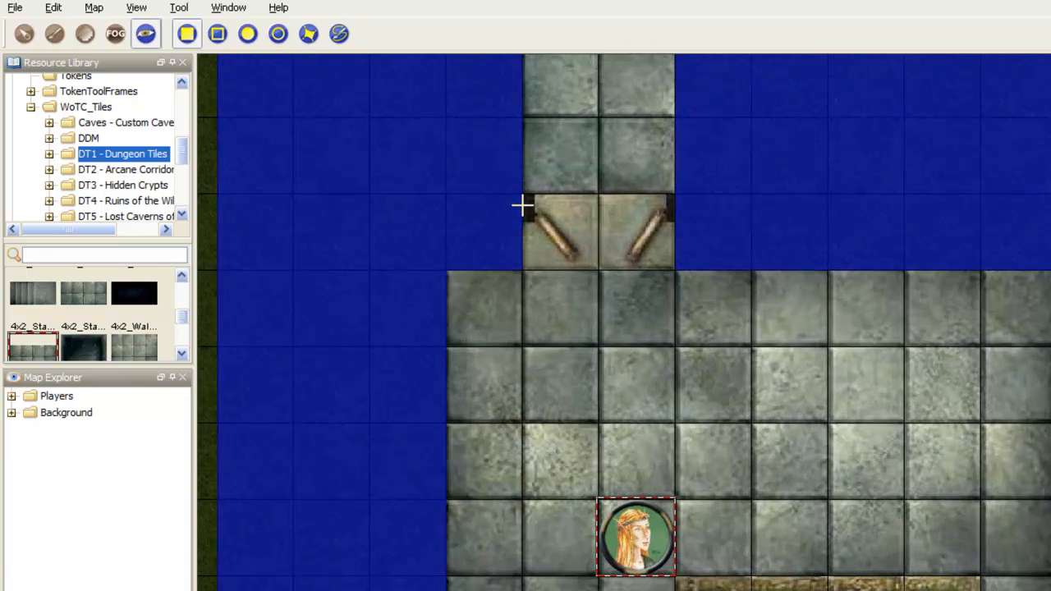
left_click(339, 34)
double_click(573, 253)
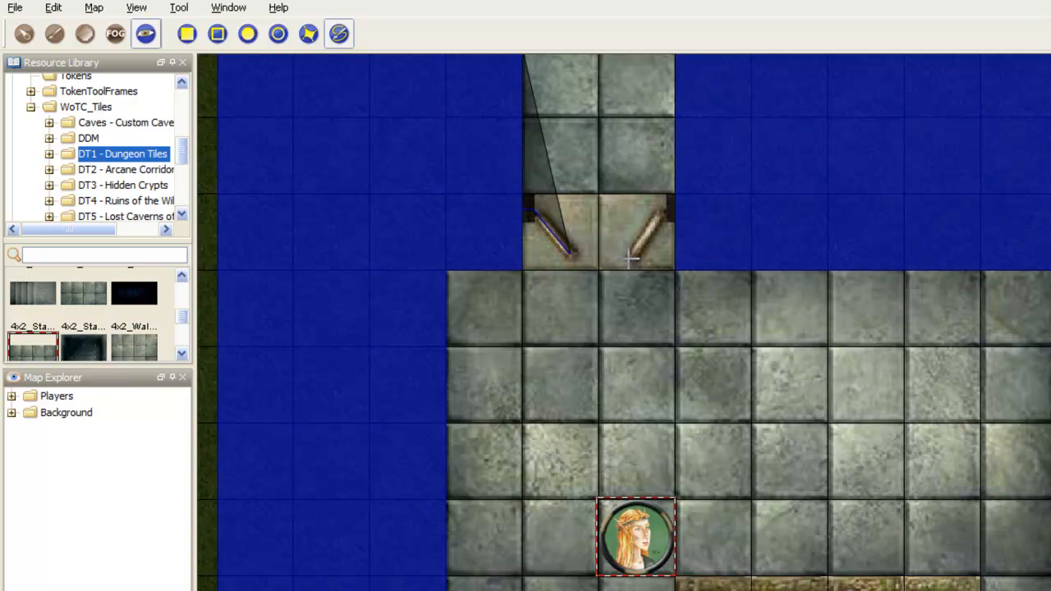
double_click(675, 211)
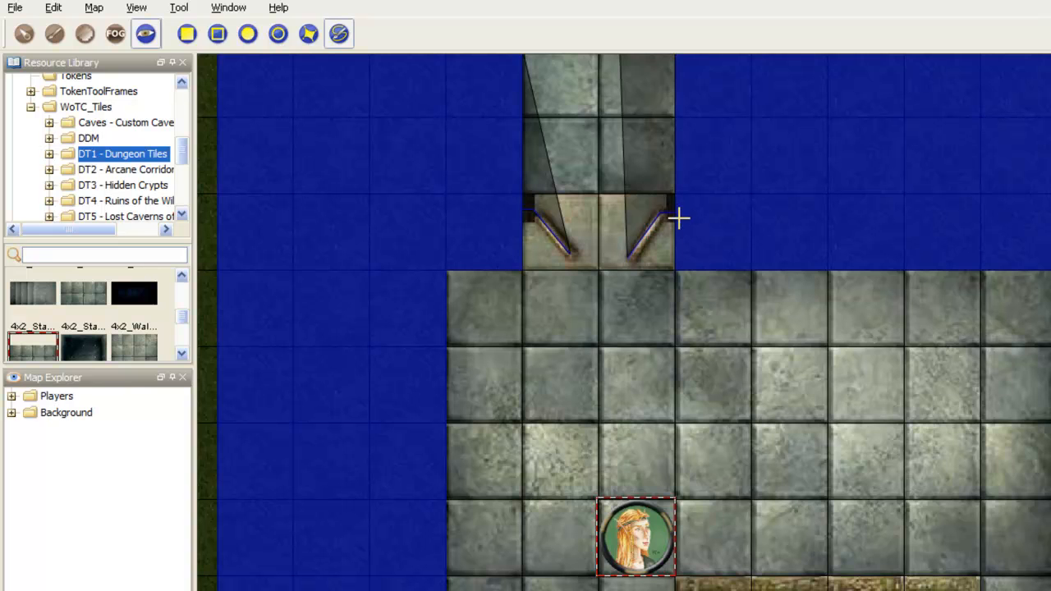
Step: Move the Player1 token two squares right and one square up within the left-hand room
left_click(24, 34)
left_click(634, 534)
scroll(634, 533, "down", 3)
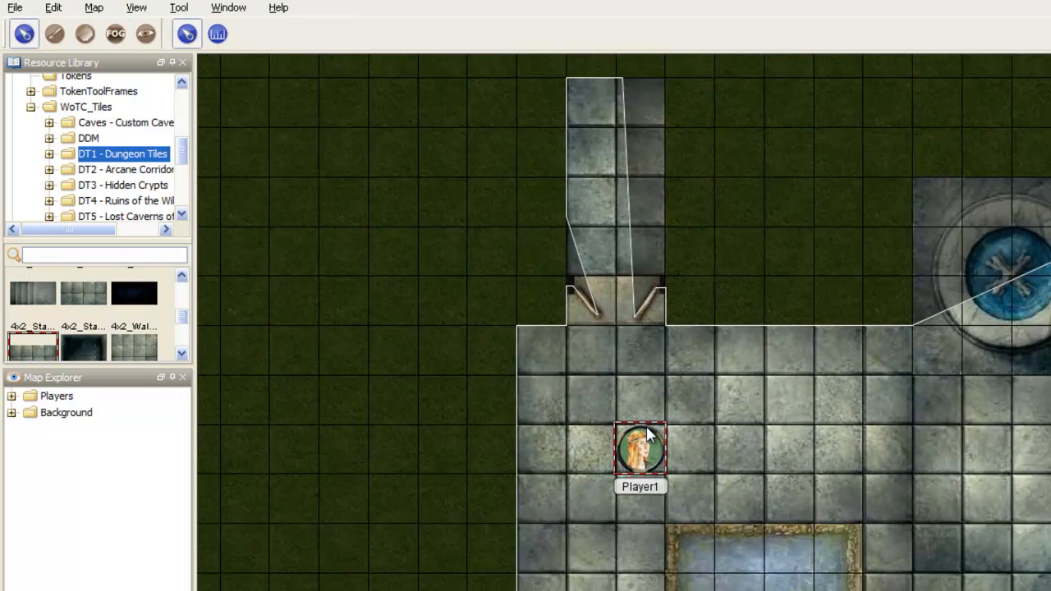
left_click_drag(602, 408, 698, 369)
Step: Preview the dungeon as the players see it, and return to the normal map view
left_click(94, 7)
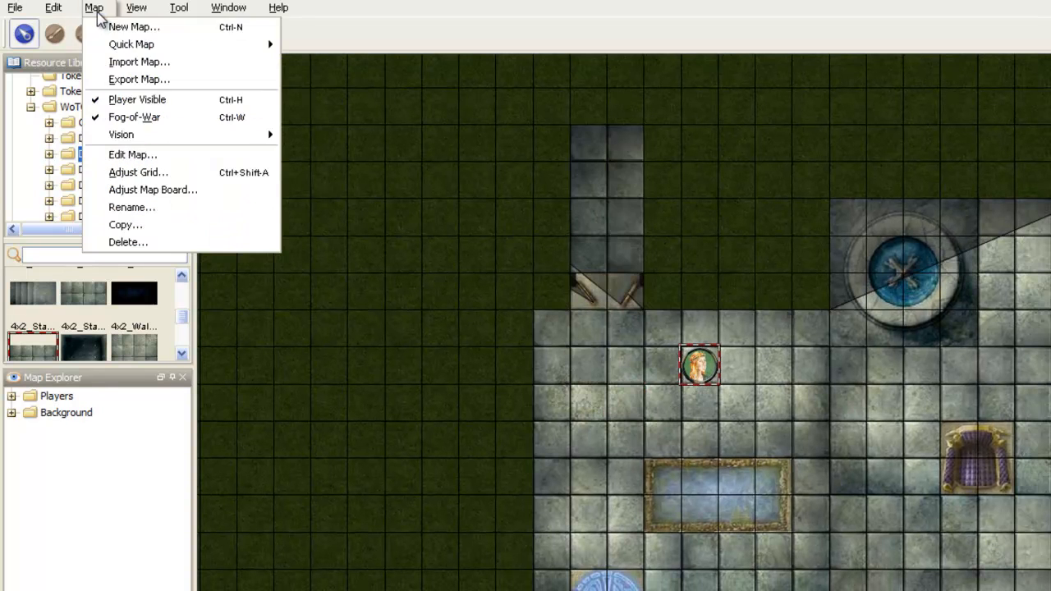
right_click(706, 367)
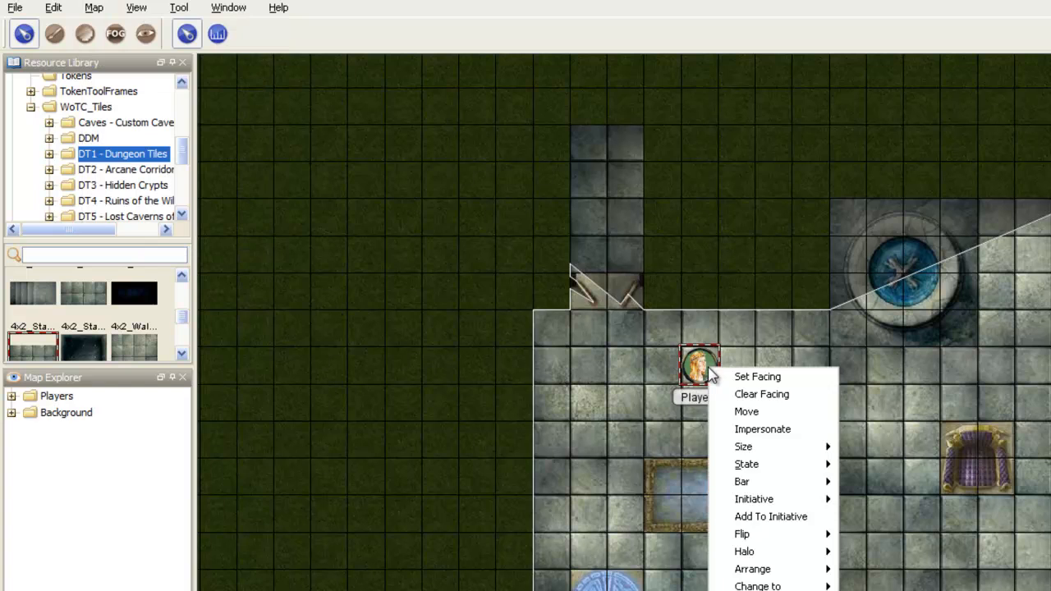
left_click(136, 7)
left_click(164, 25)
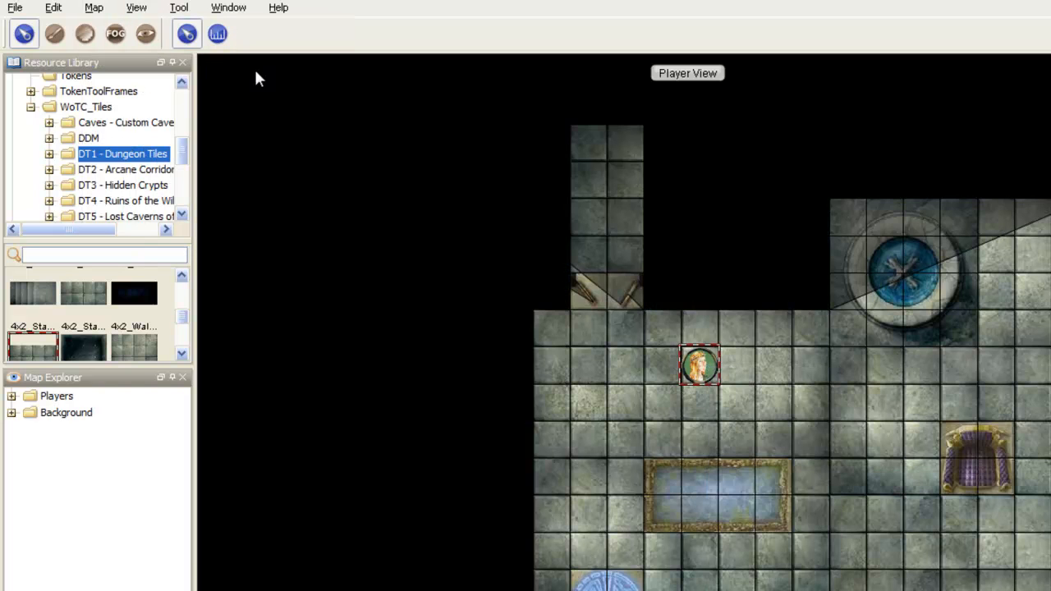
scroll(692, 233, "down", 3)
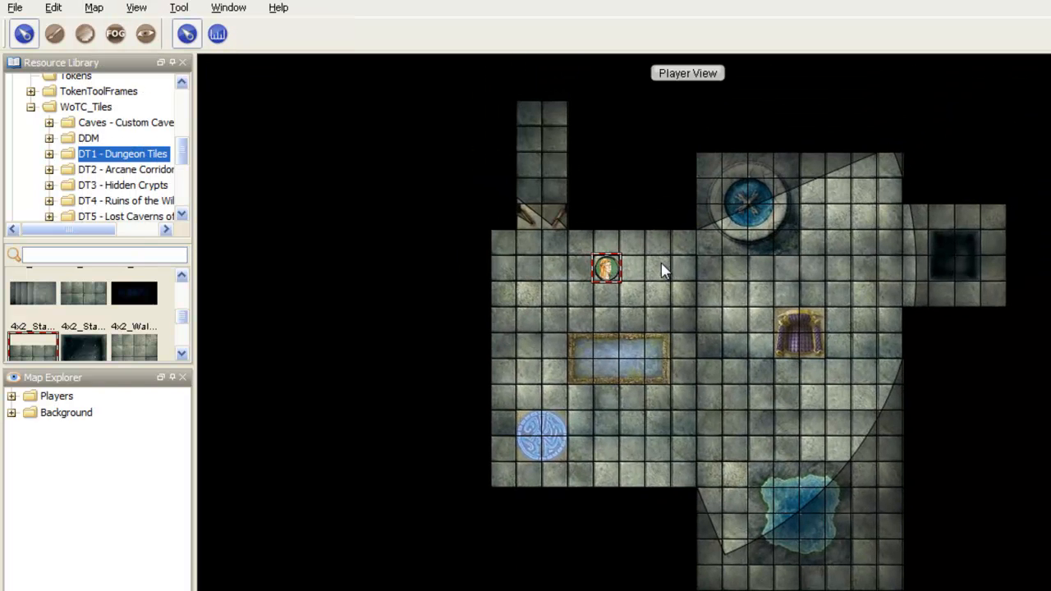
left_click(136, 7)
left_click(164, 25)
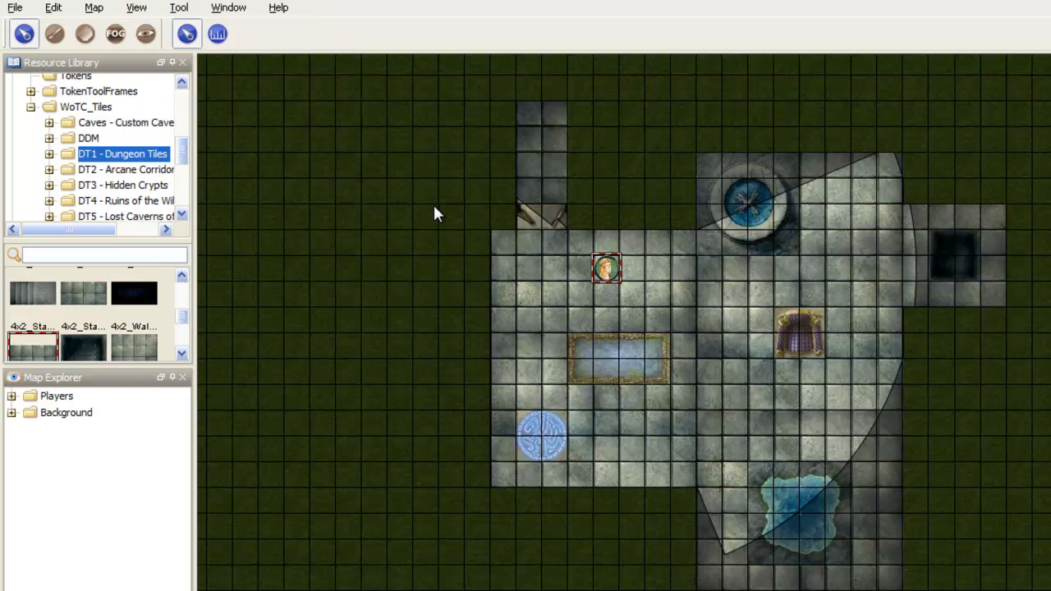
Step: Open the Grasslands map's properties and set its background to solid black (0, 0, 0)
left_click(95, 7)
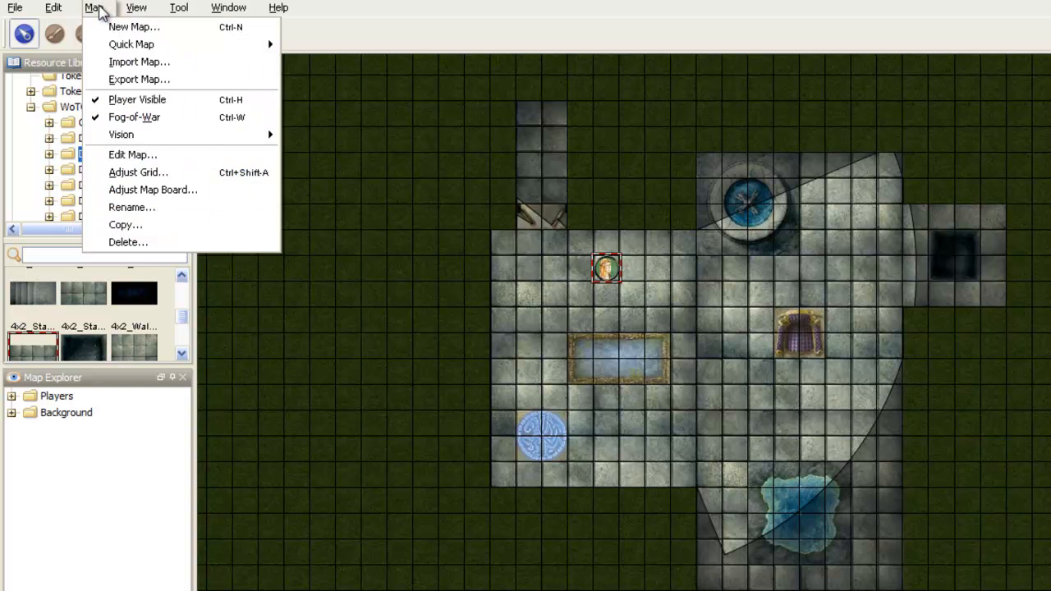
left_click(180, 158)
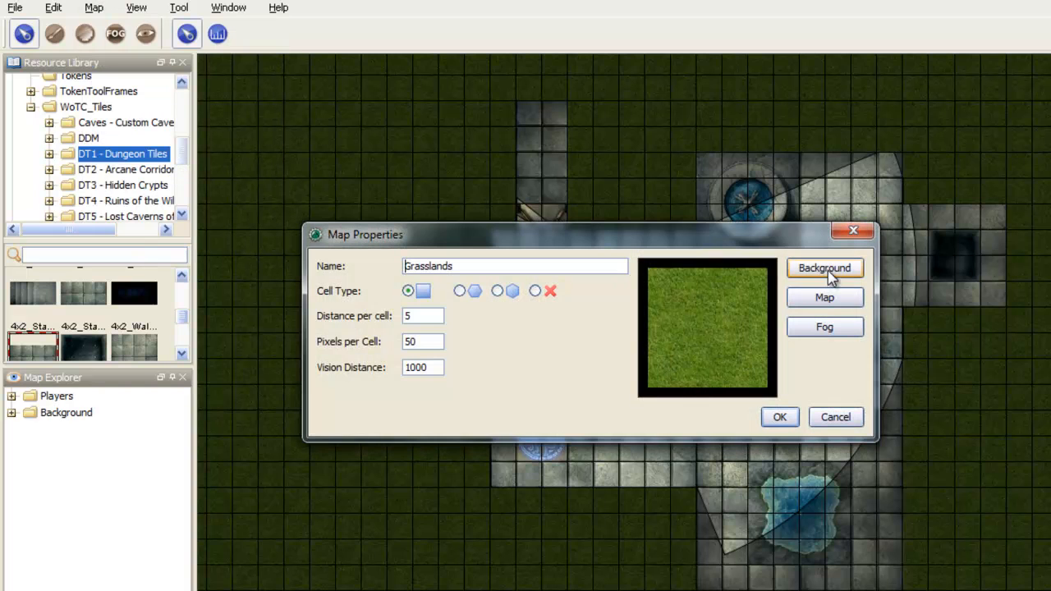
left_click(831, 271)
left_click(405, 326)
left_click(405, 320)
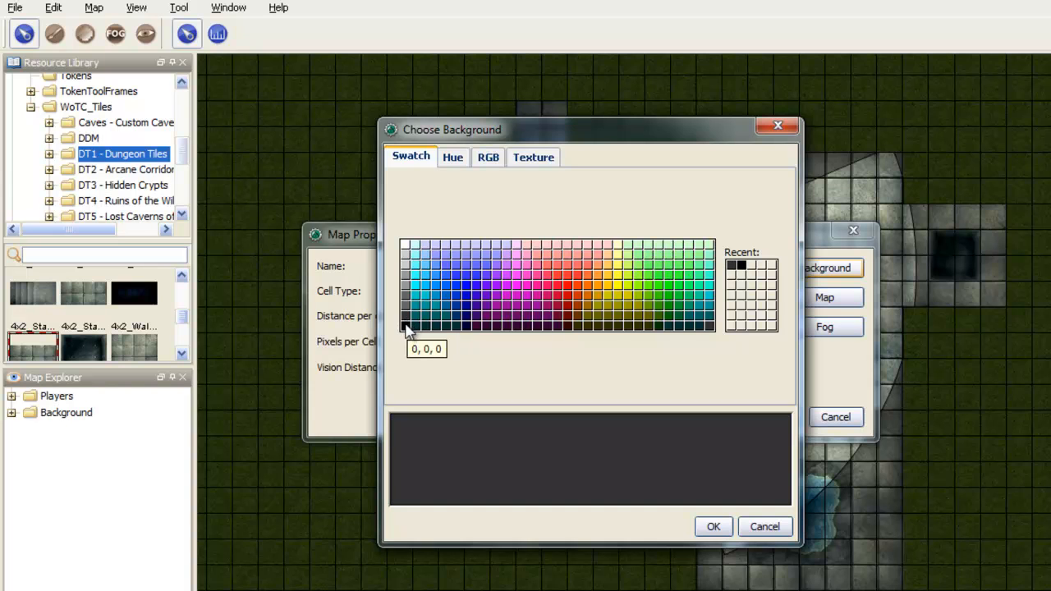
left_click(406, 326)
left_click(714, 527)
Step: Set the map's fog colour to dark grey and apply the map properties
left_click(825, 327)
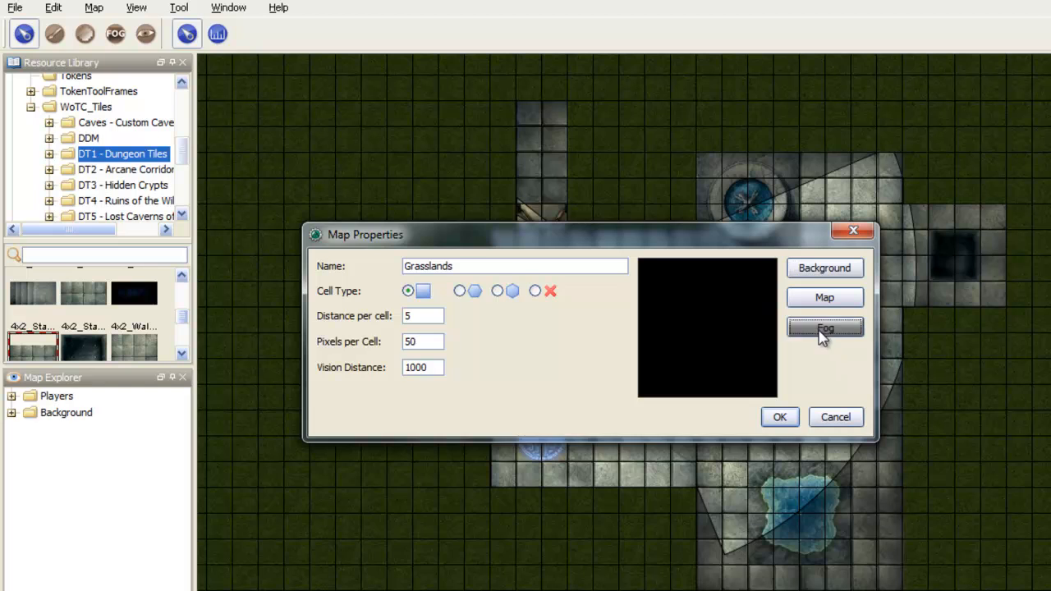
left_click(408, 323)
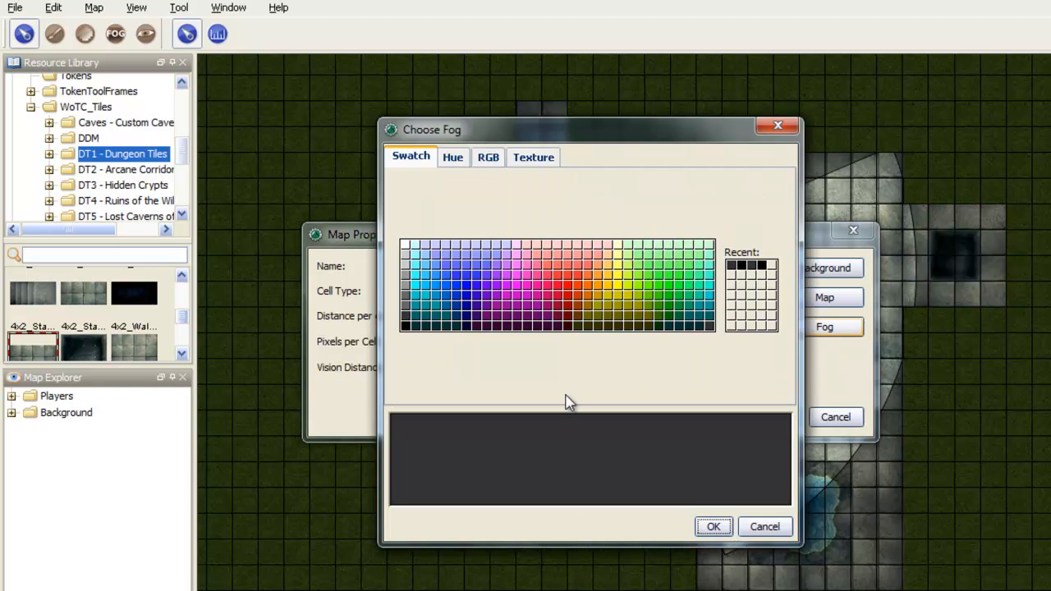
left_click(713, 526)
left_click(778, 419)
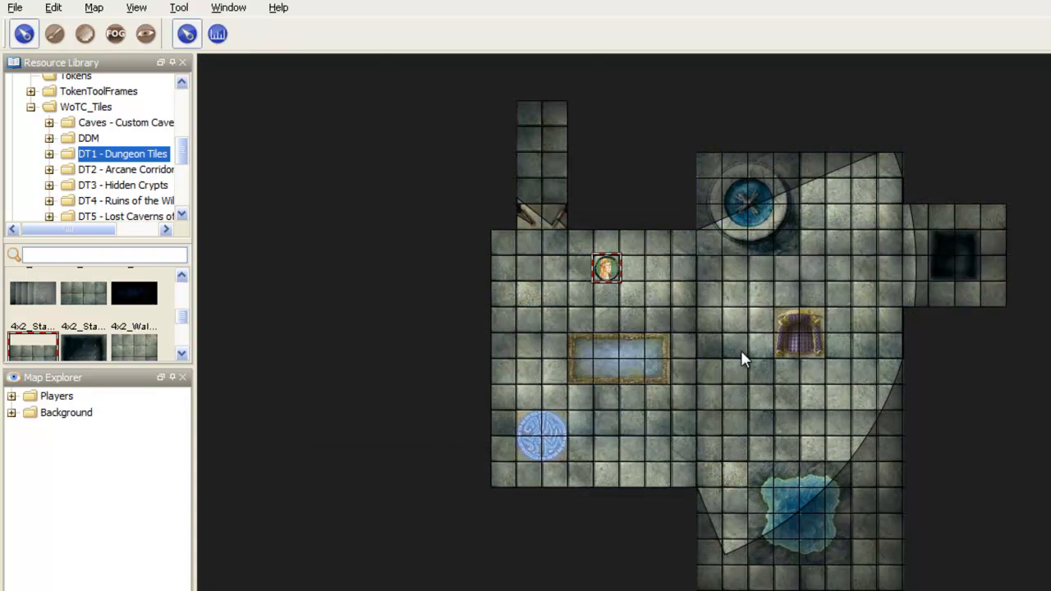
Step: Check the new background and fog colours in player view, and switch player view off again
left_click_drag(742, 307, 710, 285)
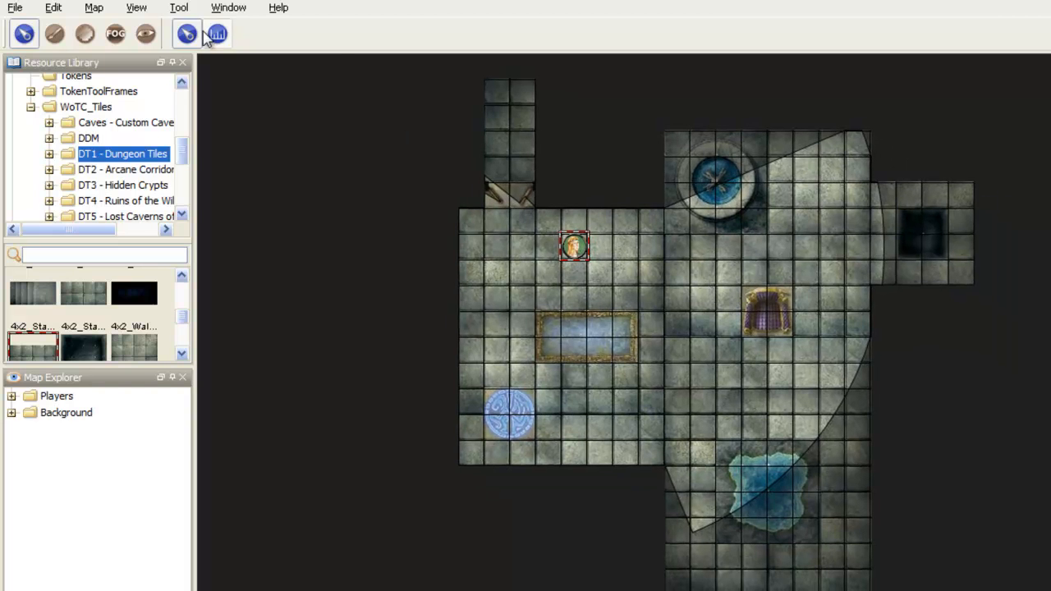
left_click(136, 7)
left_click(160, 27)
left_click(137, 7)
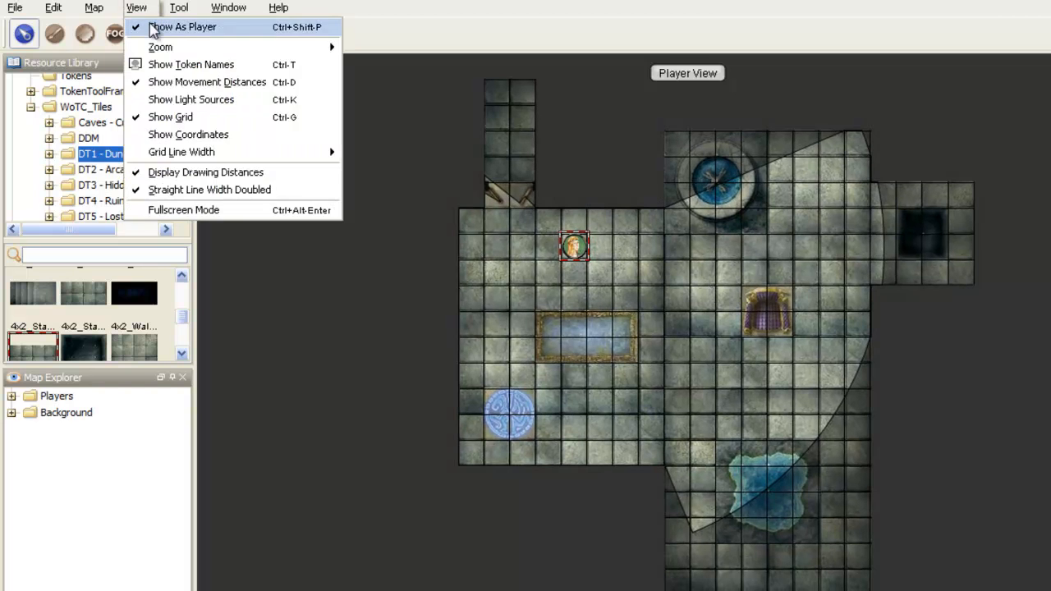
left_click(151, 27)
Step: Move the Player1 token out of the left-hand room and down the central floor to beside the irregular blue pool
left_click_drag(573, 245, 627, 274)
left_click_drag(695, 305, 645, 269)
left_click_drag(585, 249, 731, 365)
left_click_drag(786, 417, 722, 292)
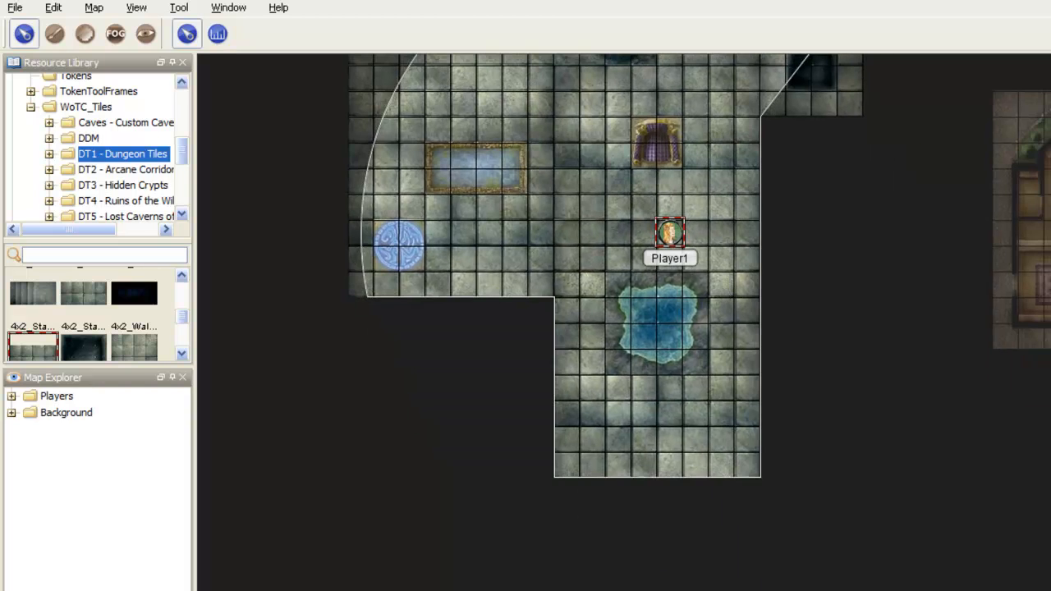
left_click_drag(669, 233, 721, 310)
Step: Bring the separate house tile into close view and turn off fog-of-war for the map
left_click_drag(777, 229, 542, 252)
scroll(953, 265, "up", 5)
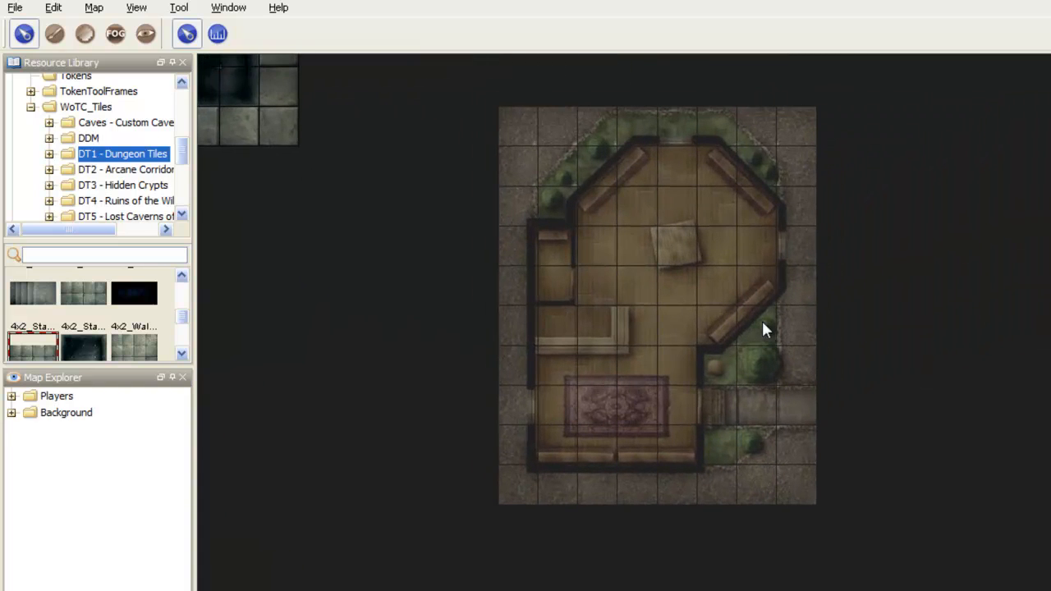
left_click(95, 8)
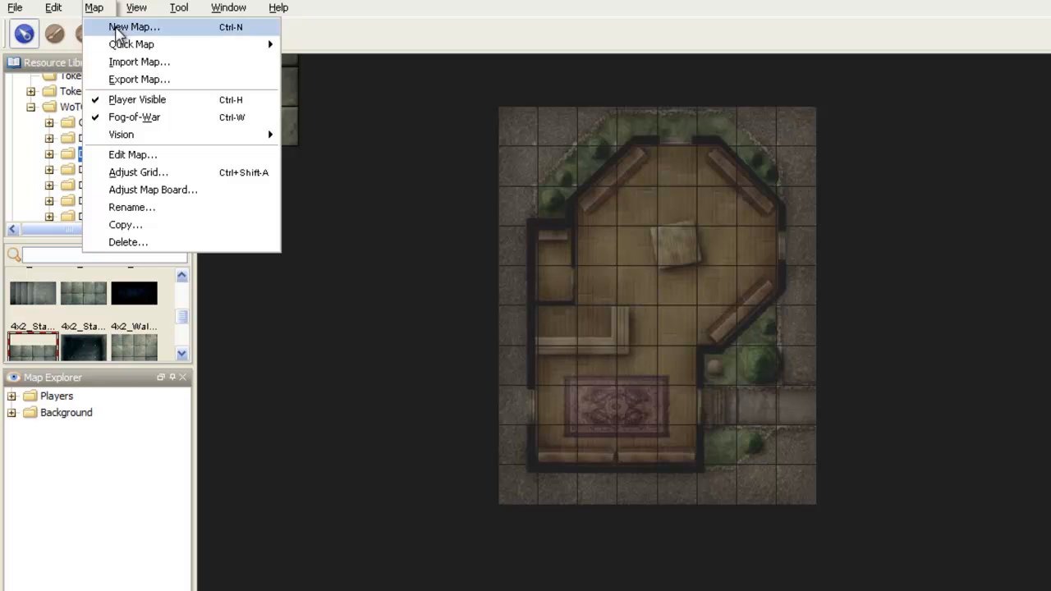
left_click(123, 115)
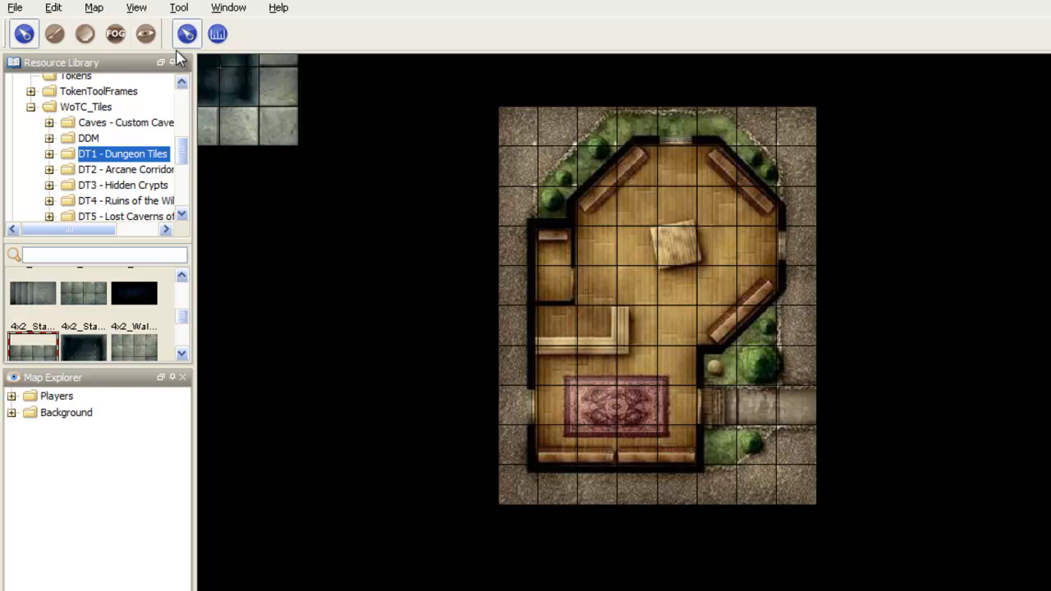
Step: Try outlining the house's lower section and small side room with hollow rectangles of vision blocking
left_click(146, 33)
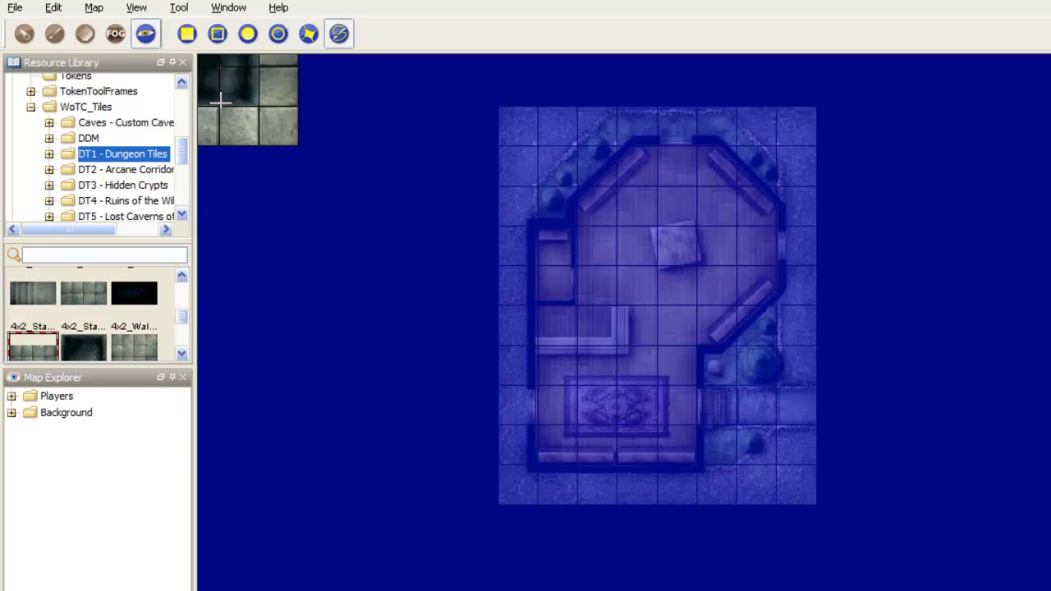
left_click(218, 34)
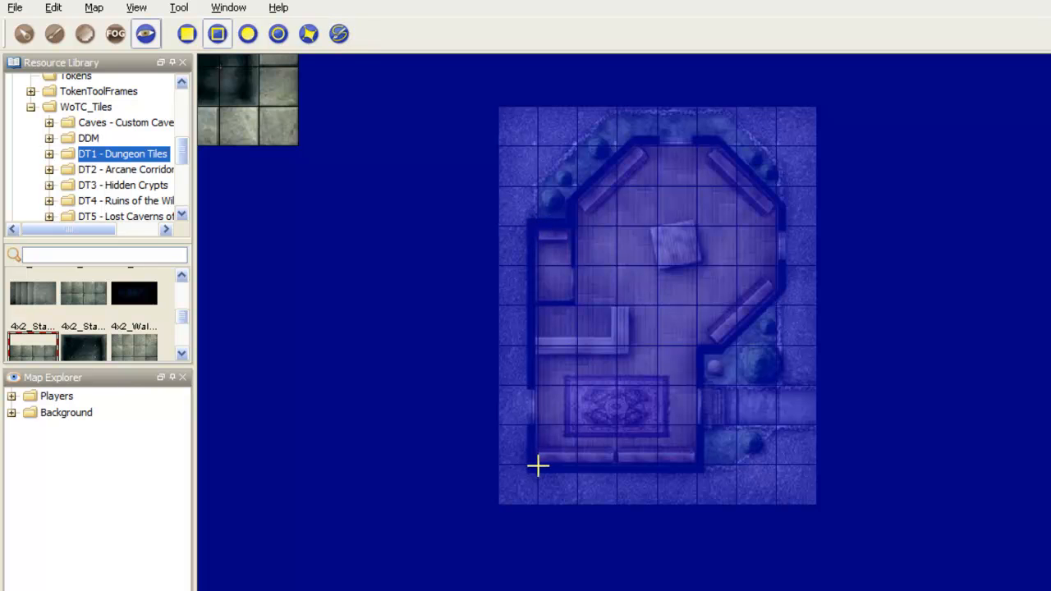
left_click_drag(536, 466, 711, 220)
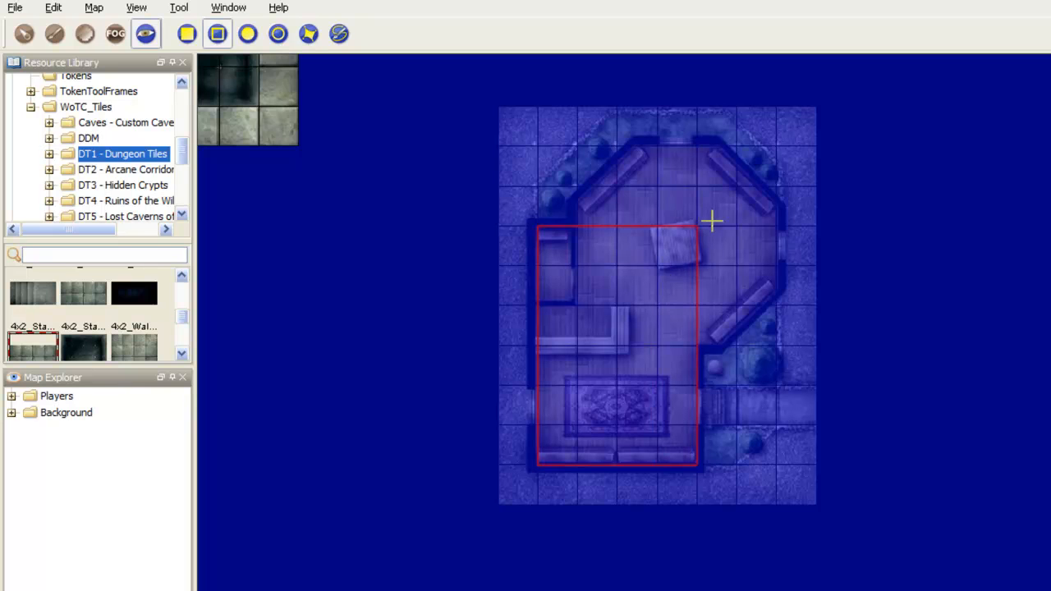
left_click_drag(712, 220, 711, 220)
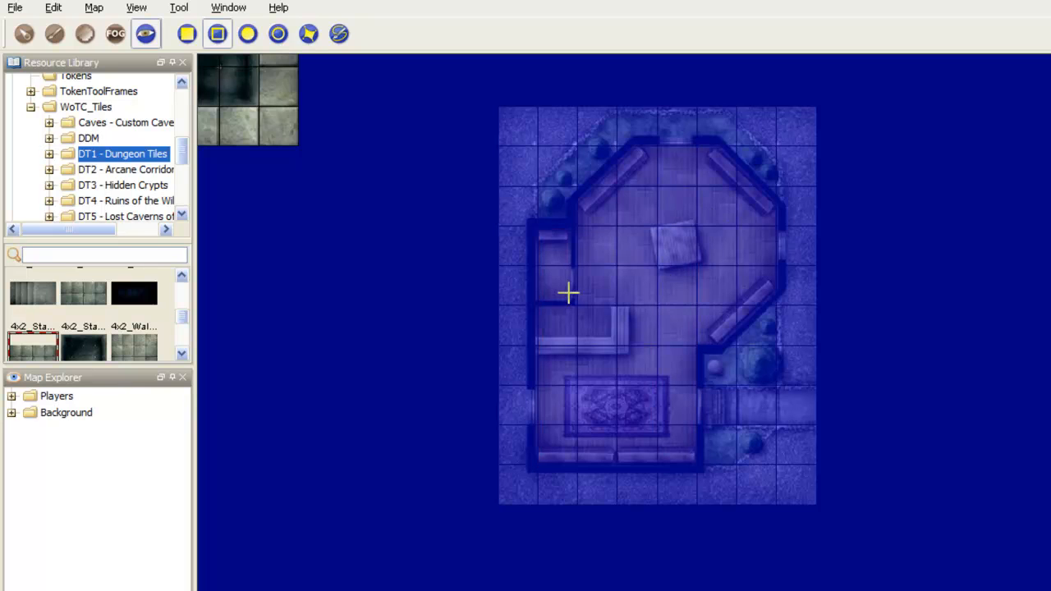
left_click_drag(574, 301, 529, 227)
Step: Try tracing the house's bottom and right-hand walls with polyline vision blocking, leaving gaps at the doorway and window
left_click(340, 36)
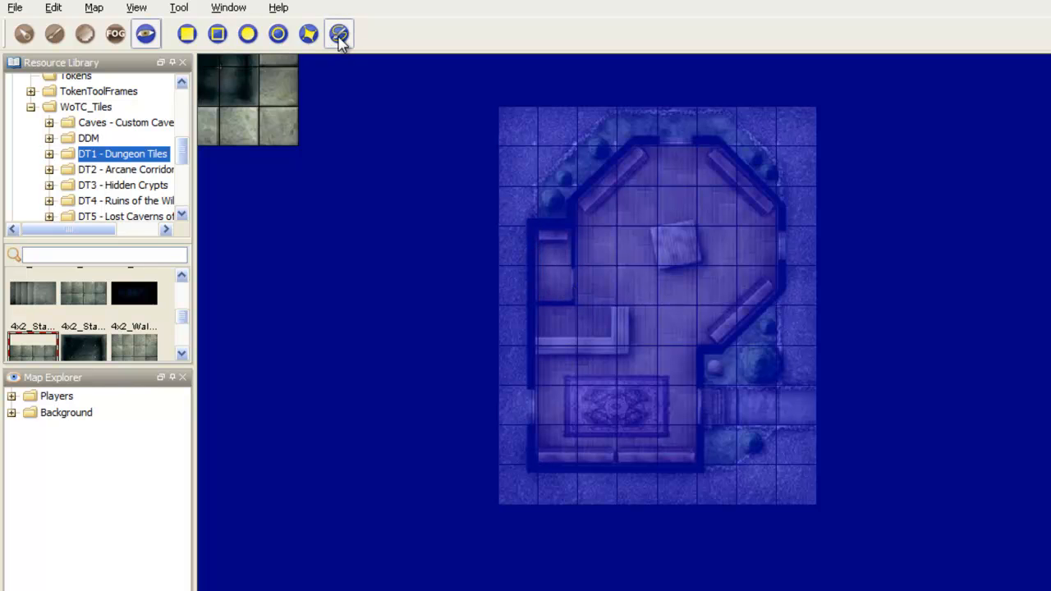
left_click(538, 467)
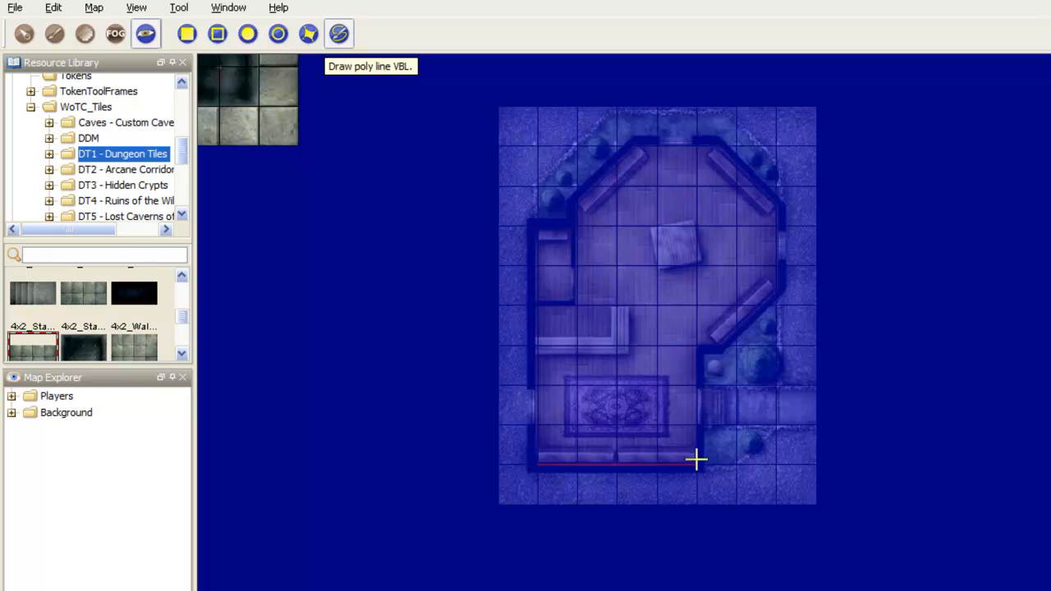
double_click(700, 424)
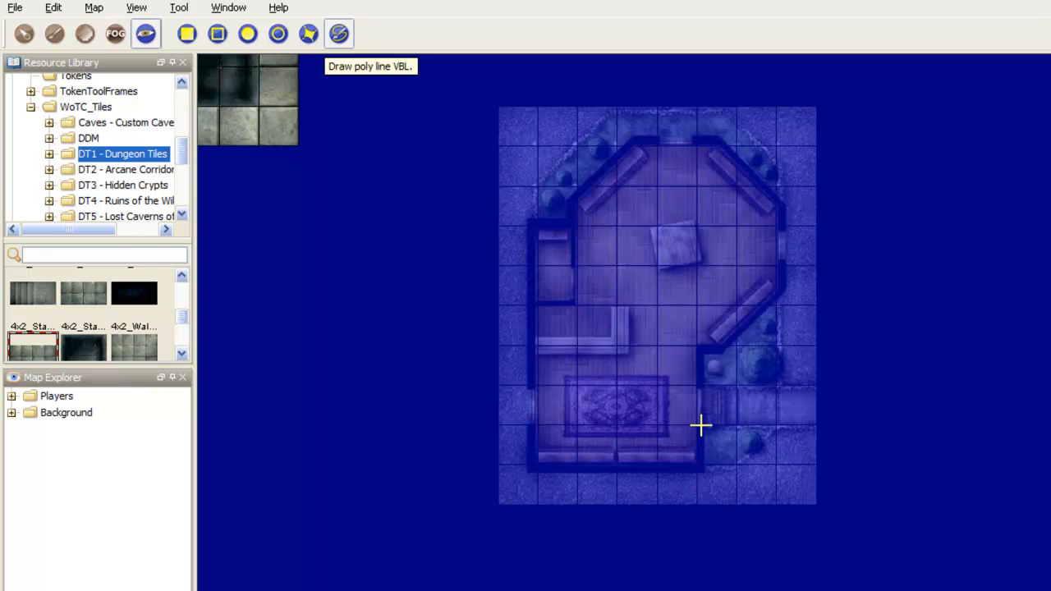
left_click(699, 383)
left_click(697, 348)
scroll(718, 348, "up", 7)
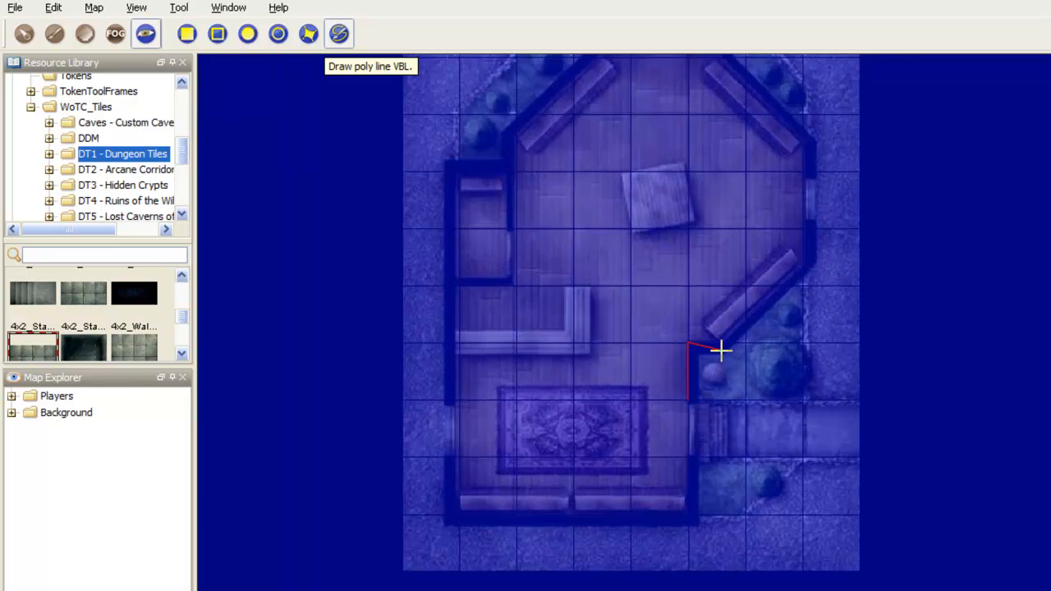
left_click(725, 338)
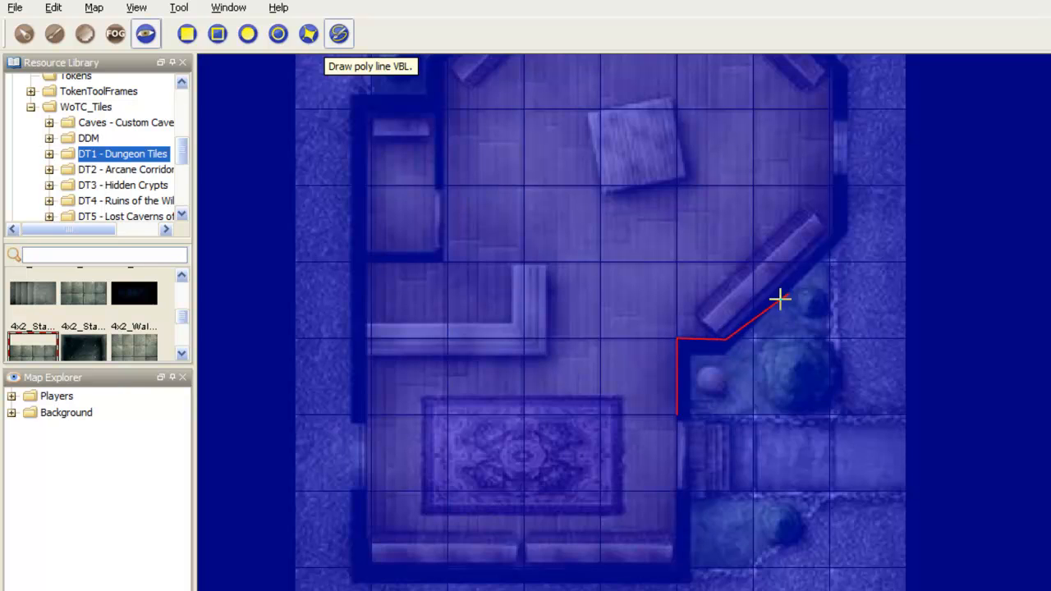
left_click(829, 233)
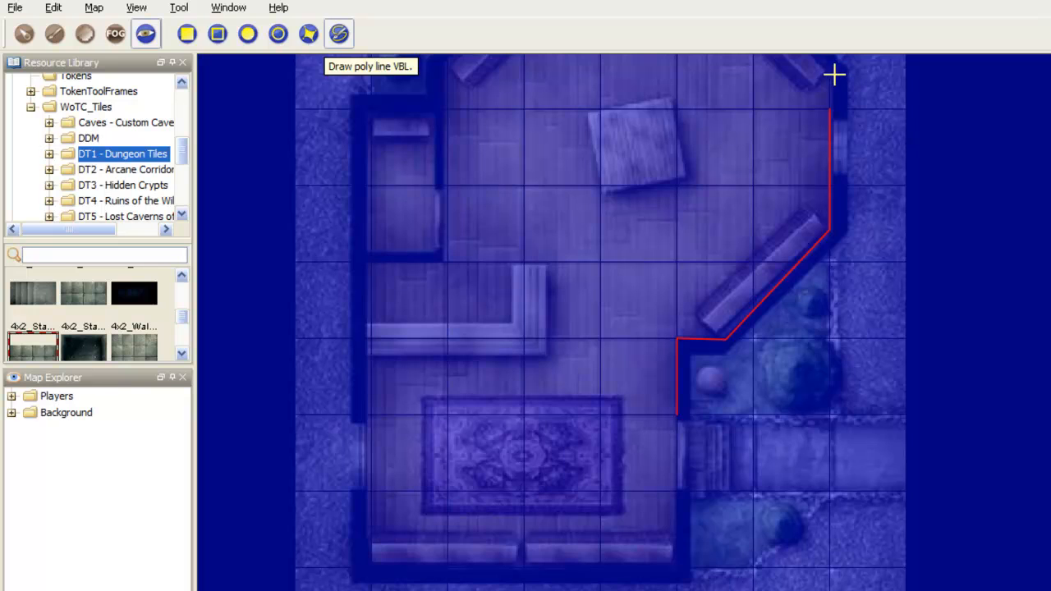
left_click(830, 172)
Step: Move the Player1 token from beside the irregular blue pool into the house, just below the square table
left_click_drag(815, 139, 817, 320)
scroll(817, 319, "down", 1)
scroll(500, 246, "down", 7)
left_click_drag(242, 349, 782, 258)
scroll(810, 278, "down", 3)
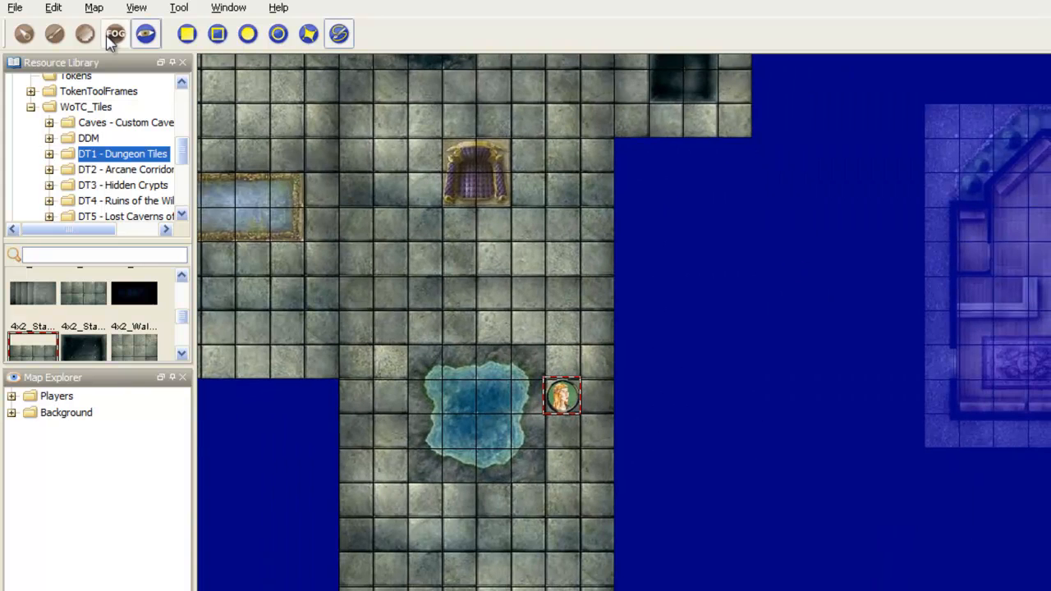
left_click(23, 33)
left_click_drag(562, 397, 1050, 254)
left_click_drag(1050, 302, 666, 365)
scroll(666, 365, "up", 4)
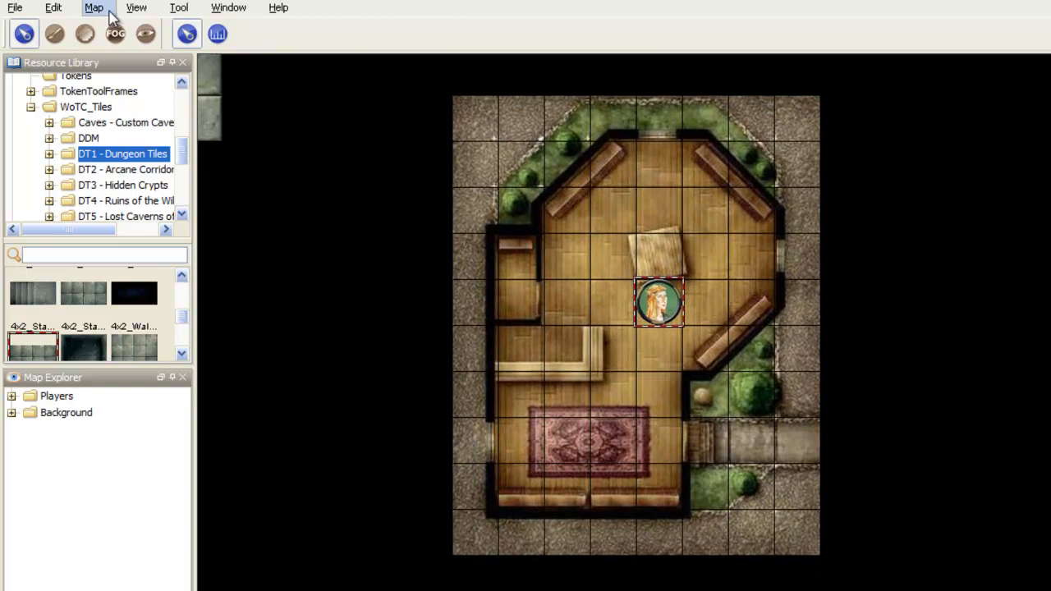
Step: Turn fog-of-war back on for the map and check the Player1 token's vision inside the house
left_click(137, 7)
mouse_move(98, 10)
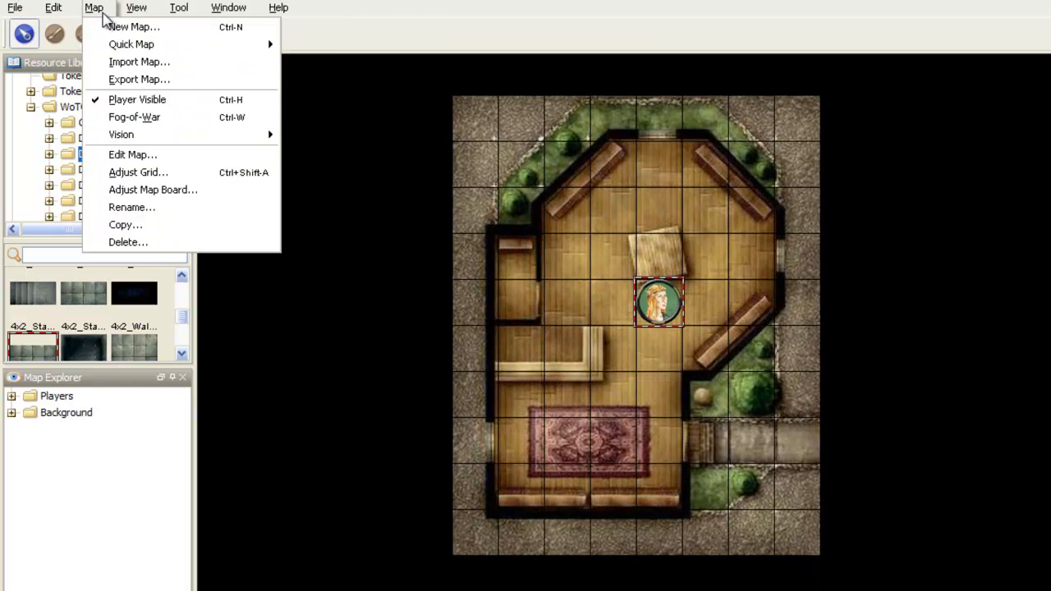
left_click(135, 117)
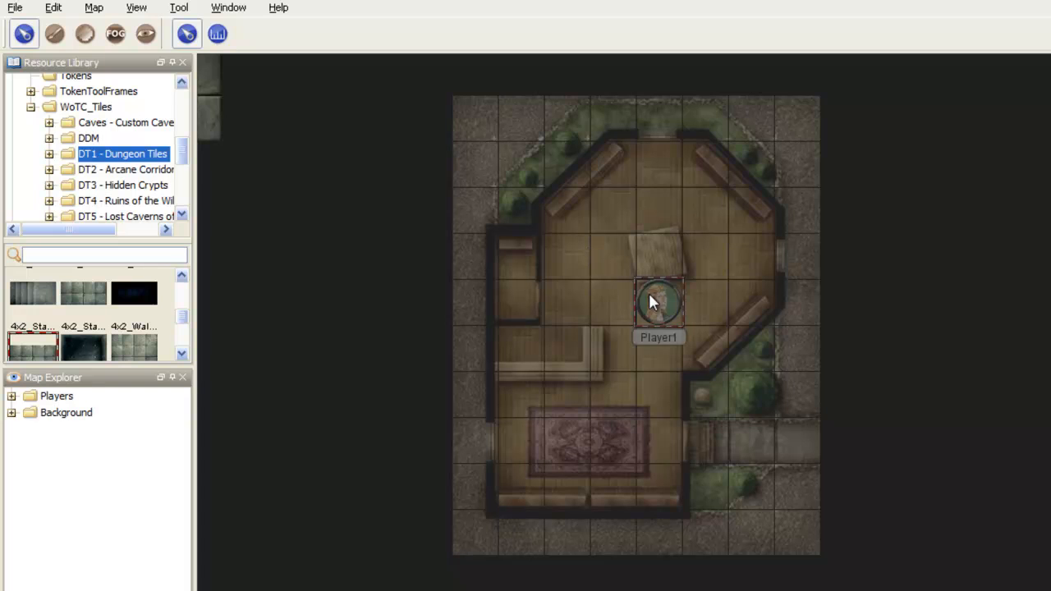
mouse_move(637, 298)
left_mouse_down()
mouse_move(621, 300)
mouse_move(657, 301)
left_mouse_up()
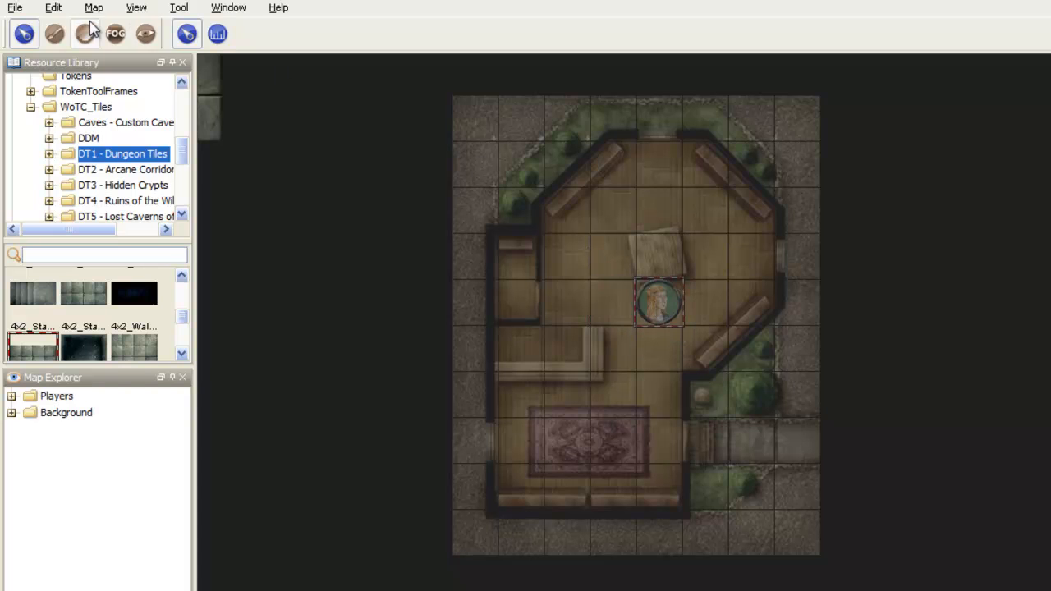
Step: Erase the vision blocking over the whole house tile with a solid rectangle
left_click(116, 33)
left_click(146, 33)
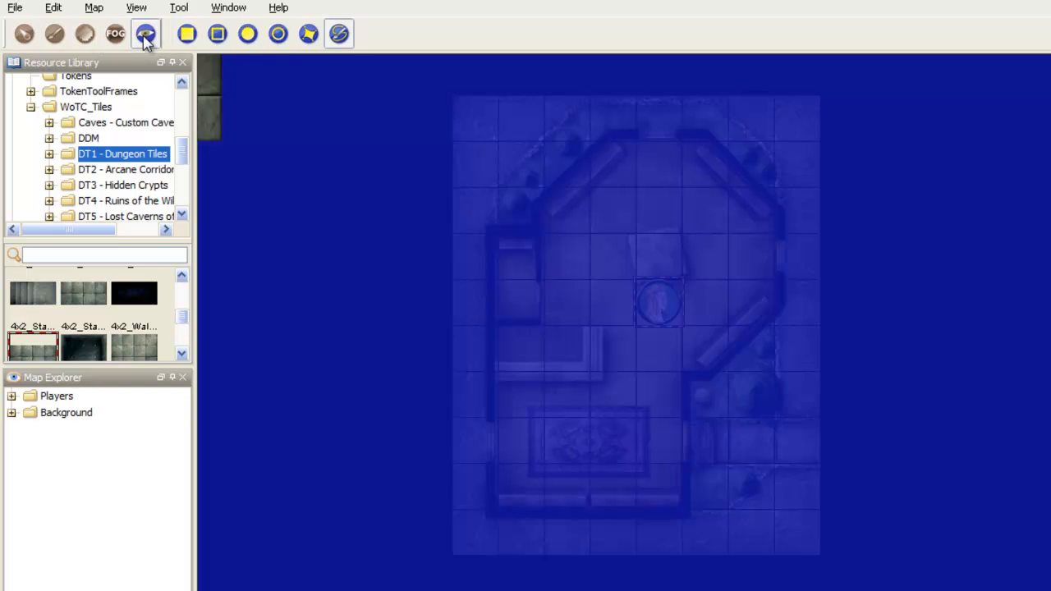
scroll(437, 179, "down", 3)
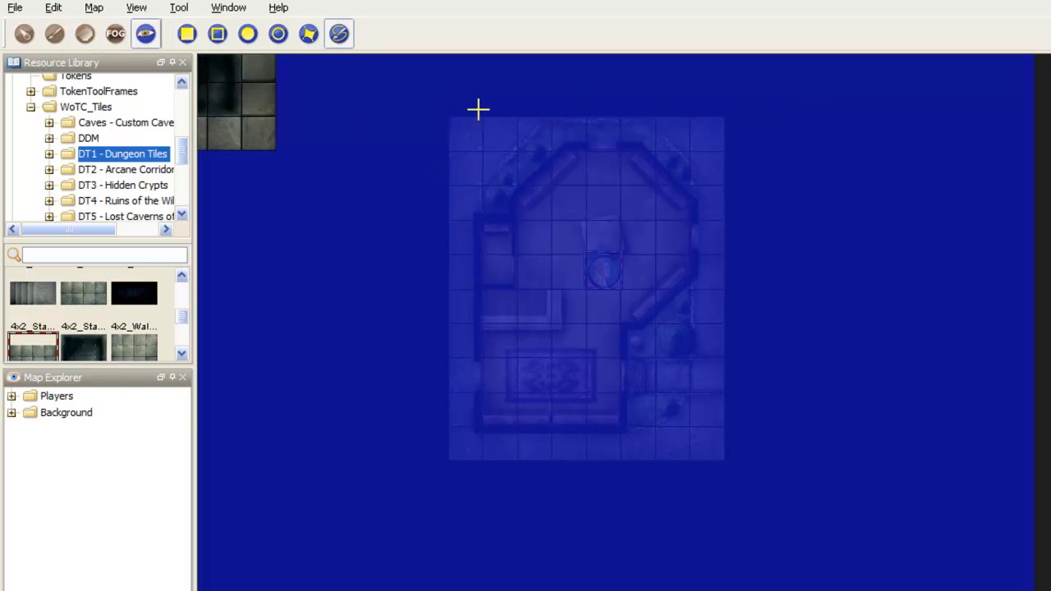
left_click_drag(453, 119, 587, 320)
left_click(182, 35)
left_click_drag(451, 120, 715, 464)
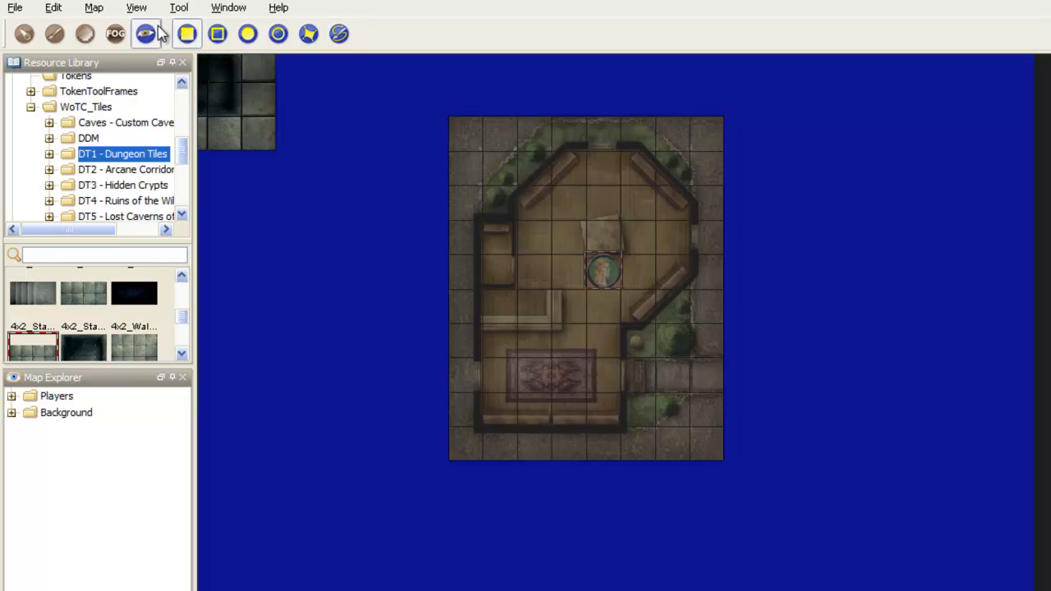
Step: Draw a polyline of vision blocking along the inner edge of the house's bottom wall
left_click(217, 34)
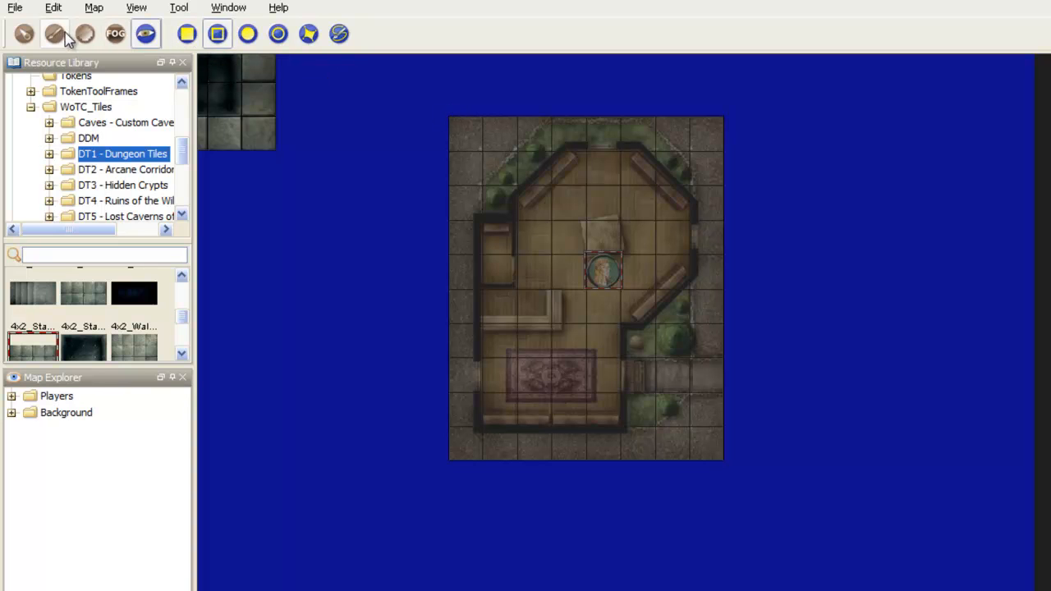
left_click(122, 40)
left_click(144, 36)
scroll(608, 410, "up", 3)
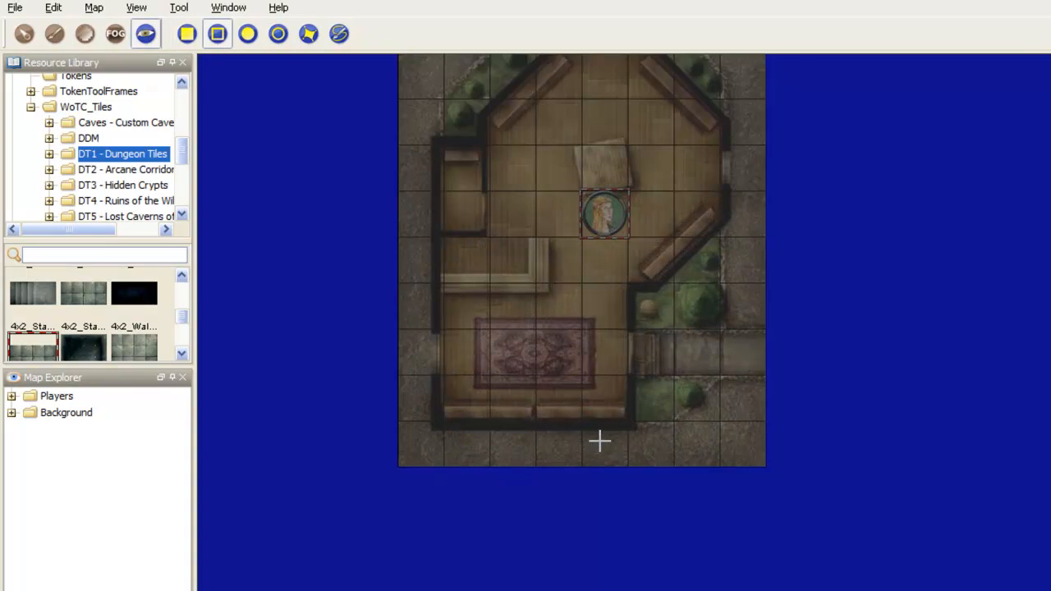
left_click(339, 33)
left_click(630, 417)
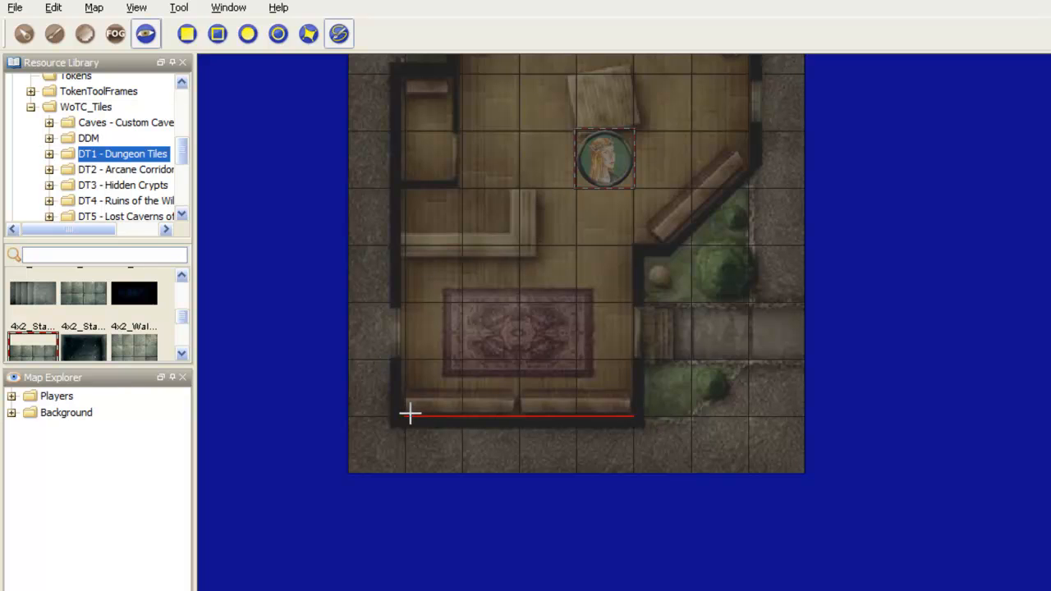
double_click(402, 415)
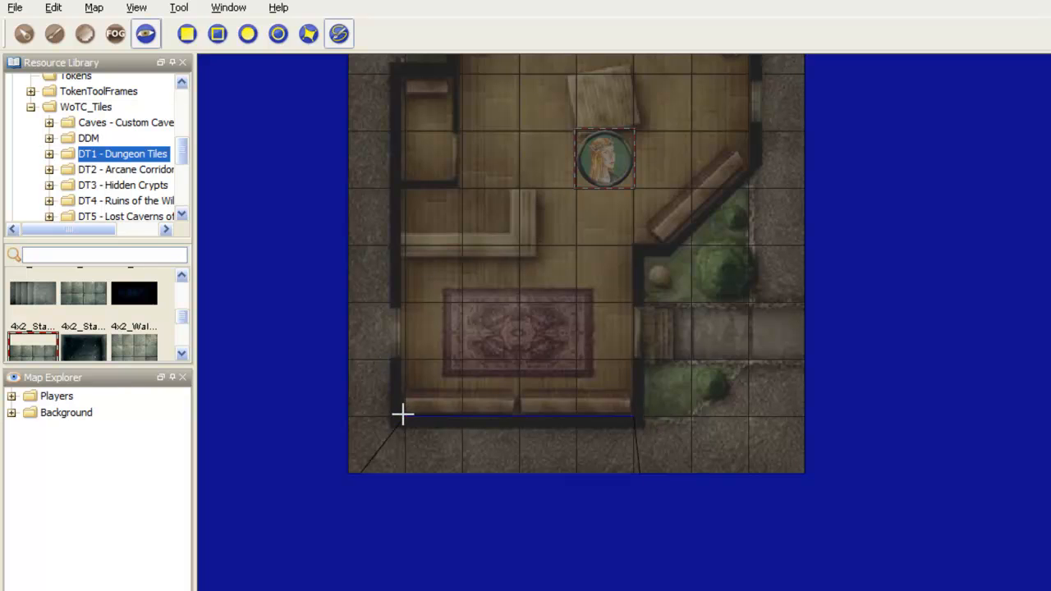
Step: Trace the lower left-hand wall on both sides of its opening and the side room's bottom wall with polyline vision blocking
left_click(405, 361)
double_click(406, 417)
left_click(405, 301)
left_click(403, 188)
double_click(461, 188)
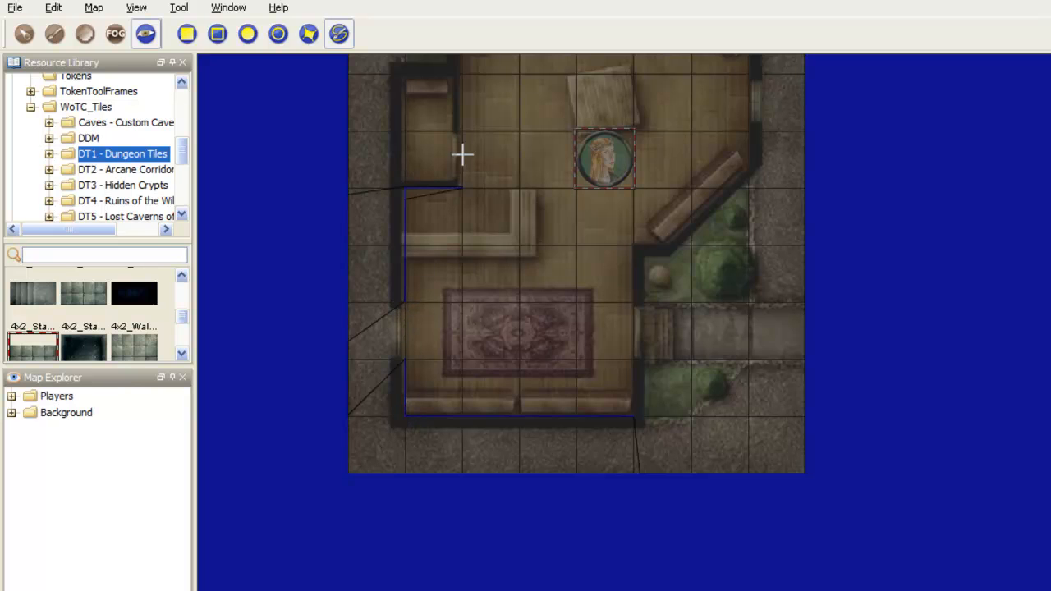
left_click_drag(514, 124, 643, 303)
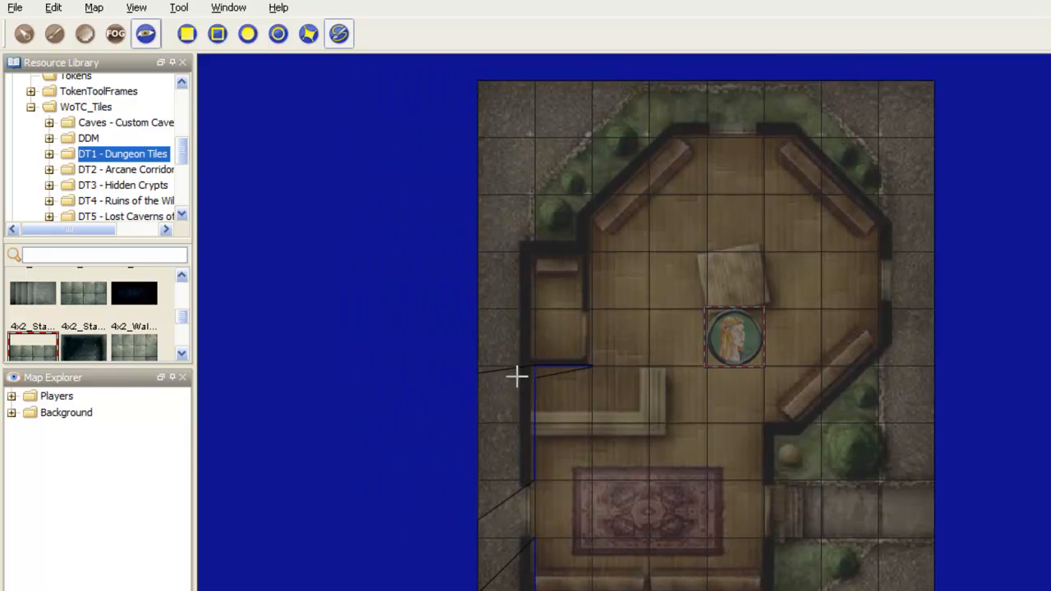
left_click(531, 361)
scroll(530, 244, "down", 1)
Step: Erase the wall lines drawn on the house with a solid vision-blocking rectangle covering the tile
left_click(187, 33)
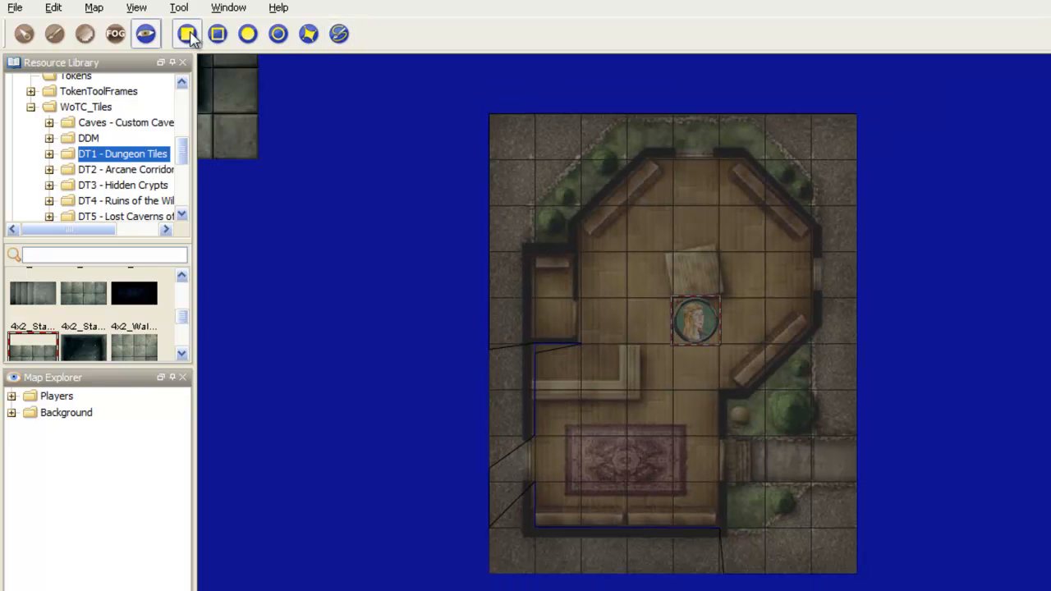
scroll(547, 237, "down", 2)
left_click_drag(535, 247, 751, 487)
left_click_drag(507, 212, 722, 492)
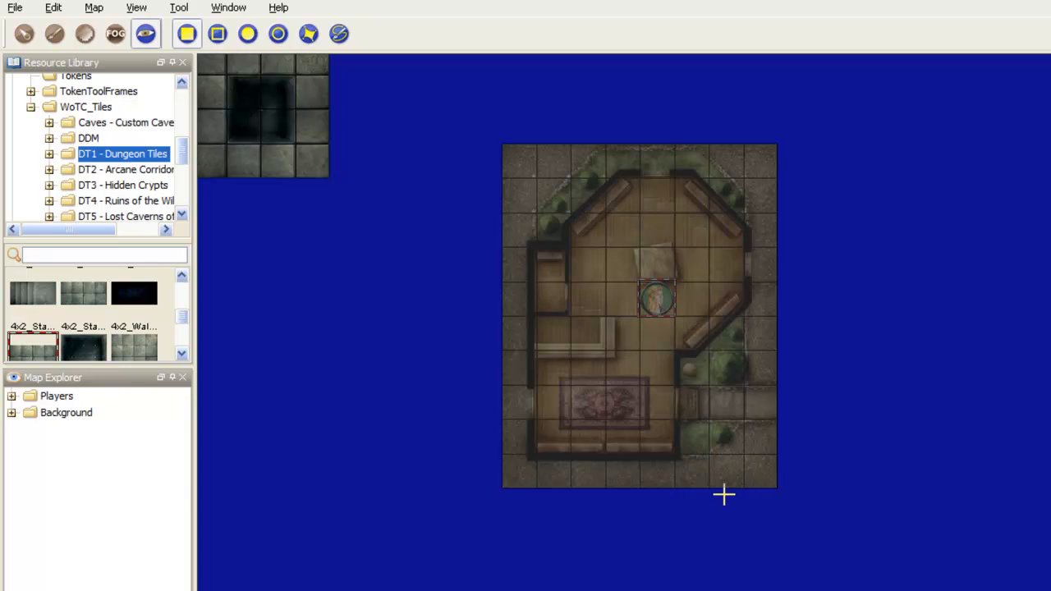
Step: Draw polyline vision blocking through the middle of the house's bottom wall and up the right-hand wall to the entrance
left_click(339, 33)
scroll(485, 255, "up", 6)
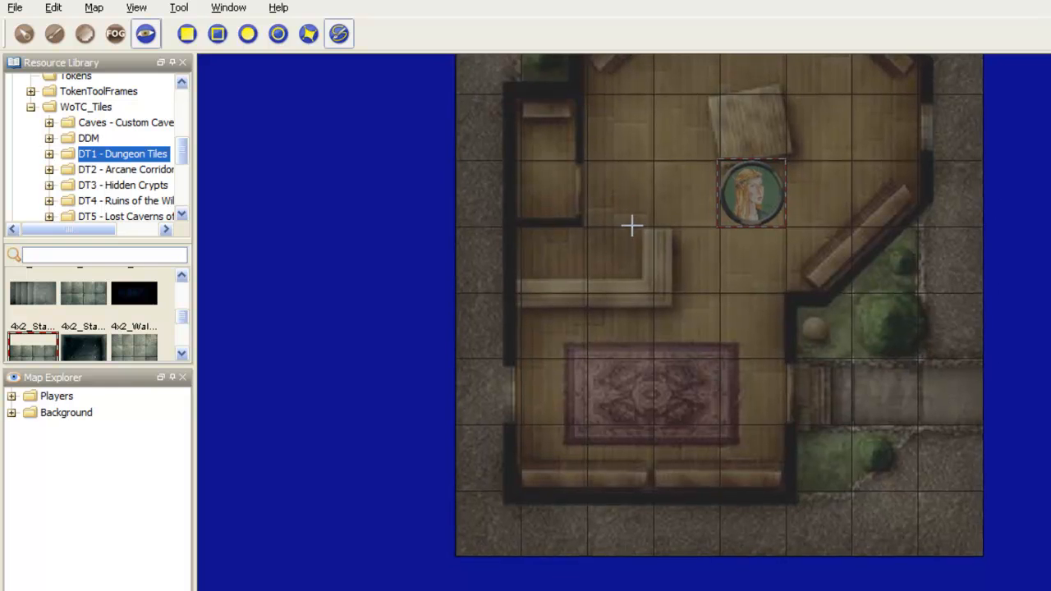
left_click(513, 494)
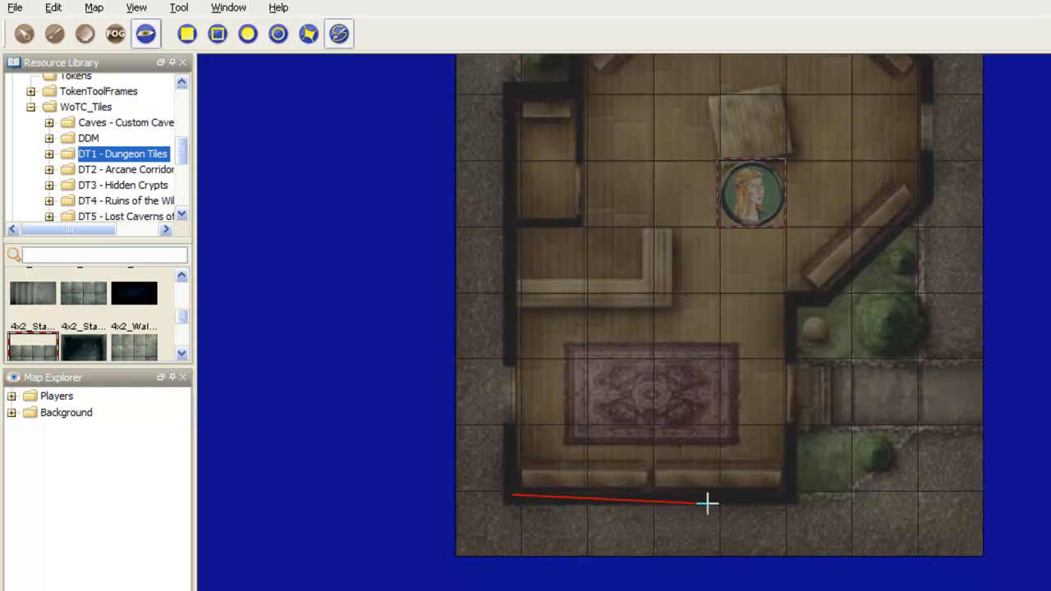
left_click(789, 494)
right_click(791, 425)
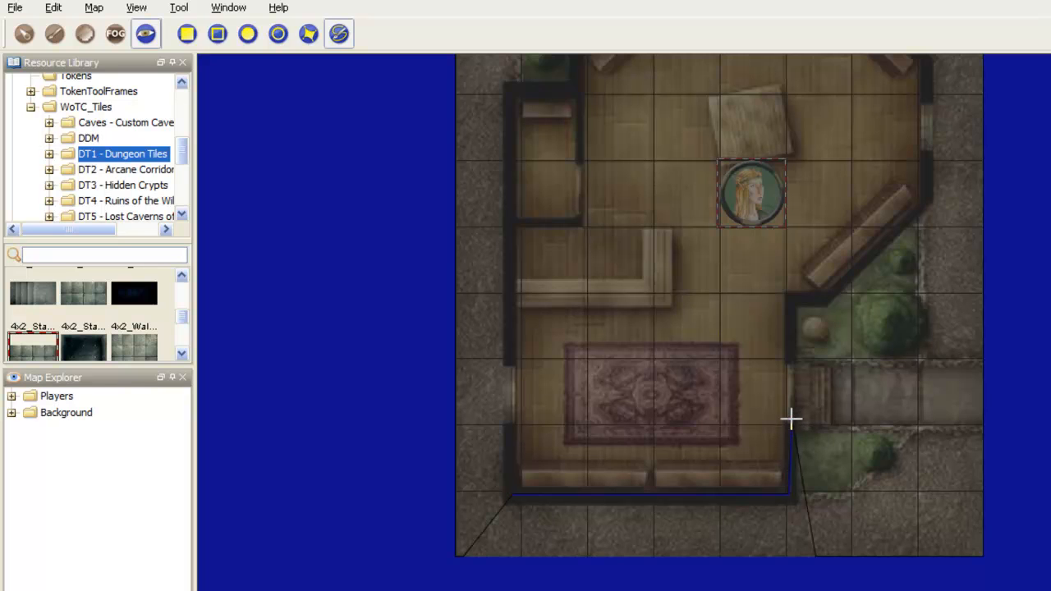
Step: Trace the wall from above the entrance, around the lower right diagonal, to the right-hand window with polyline vision blocking
left_click(790, 297)
left_click(823, 297)
left_click(925, 200)
right_click(925, 151)
Step: Continue the vision blocking from above the right-hand window along the upper right diagonal wall to the top window
left_click_drag(849, 130, 810, 353)
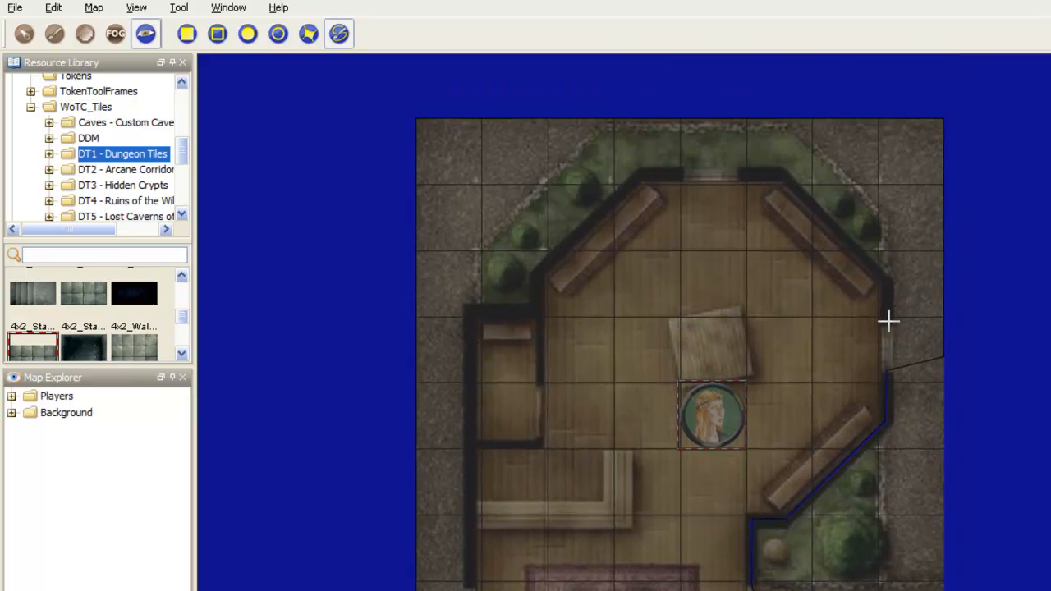
left_click(886, 279)
left_click(781, 174)
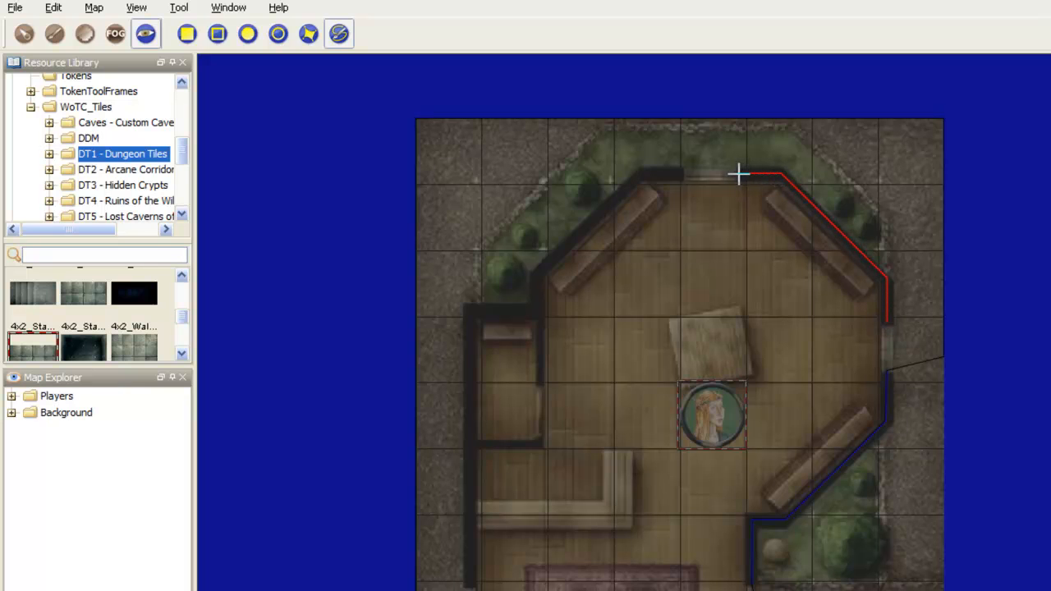
double_click(739, 174)
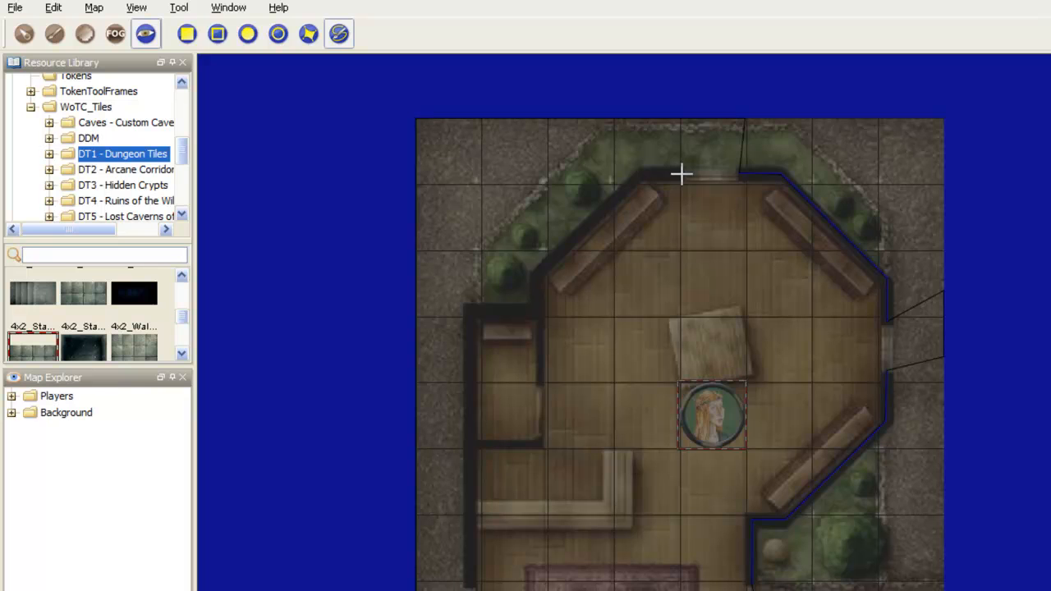
Step: Trace the wall from the top window along the upper left diagonal and down to the side room's doorway
left_click(681, 173)
left_click(640, 173)
left_click(538, 275)
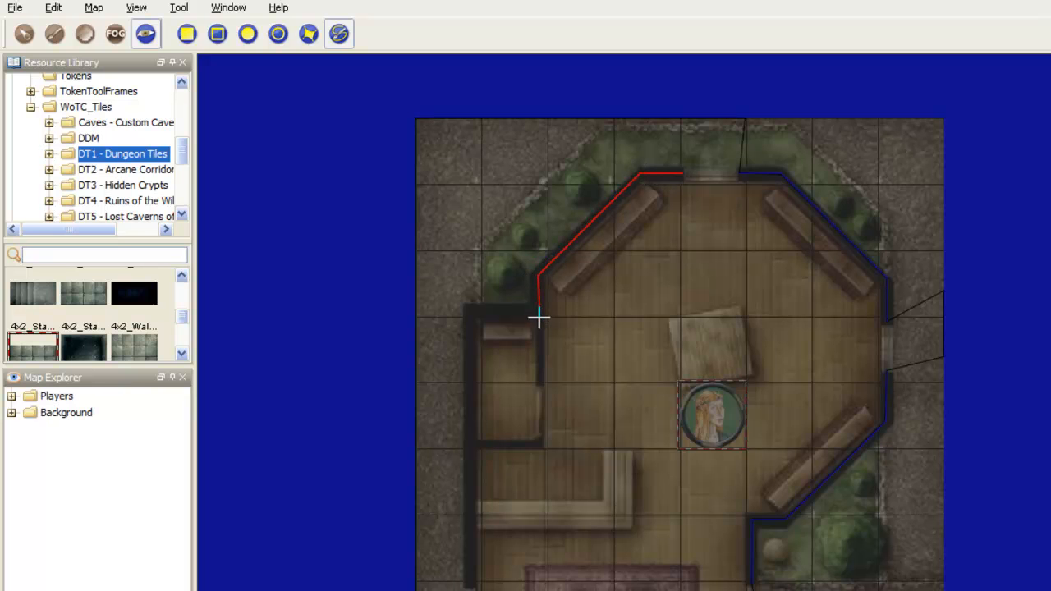
double_click(539, 382)
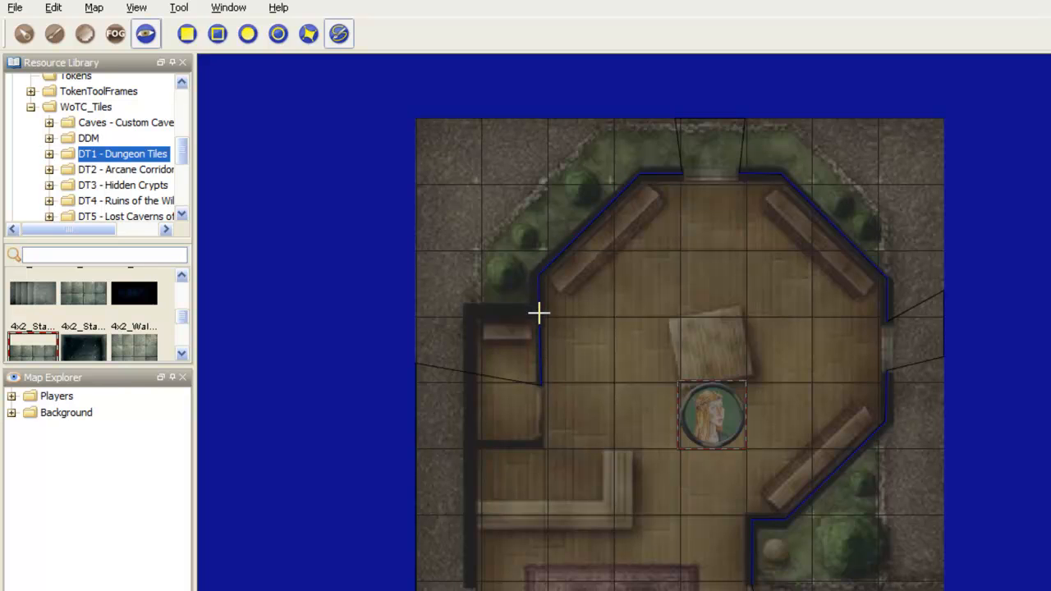
Step: Add polyline vision blocking along the side room's top wall and down its outer left-hand wall
left_click(540, 311)
left_click(468, 313)
double_click(468, 441)
left_click_drag(511, 458, 547, 290)
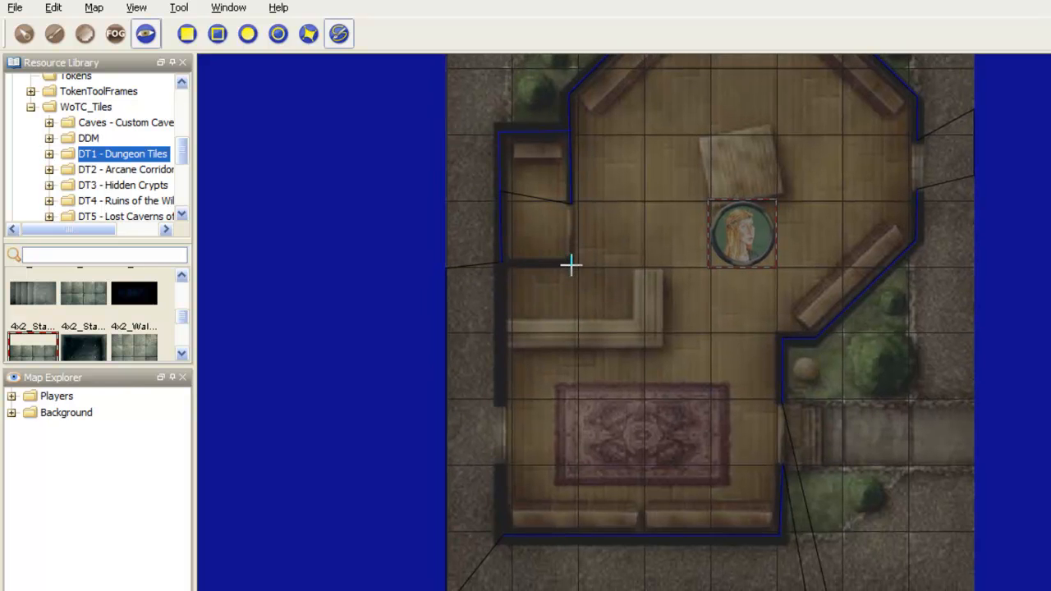
Step: Trace the side room's bottom wall and the rest of the outer left-hand wall with polyline vision blocking, leaving the window open
left_click(570, 261)
double_click(499, 263)
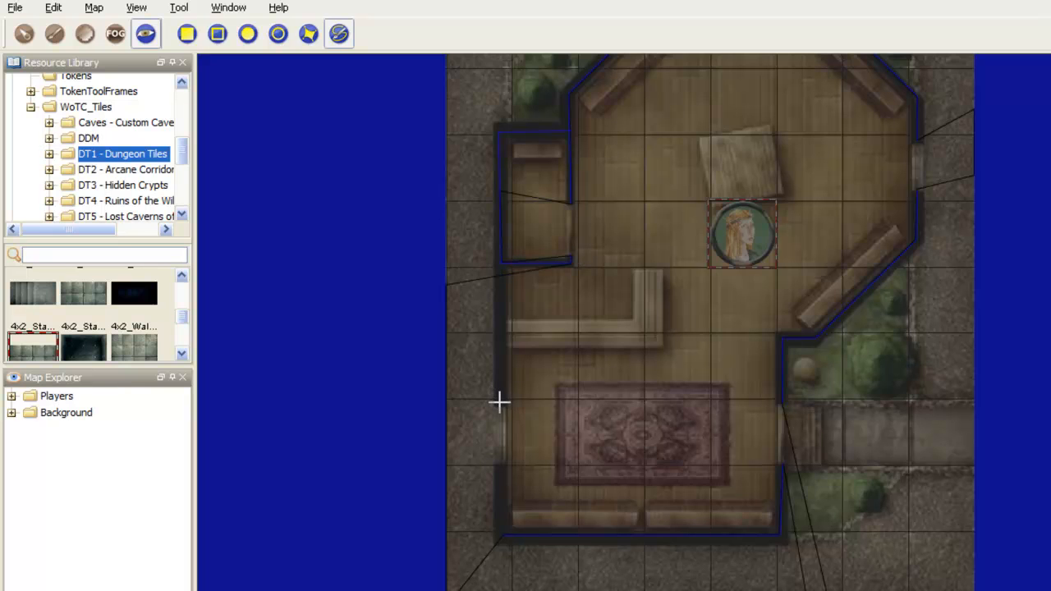
left_click(500, 397)
left_click(500, 262)
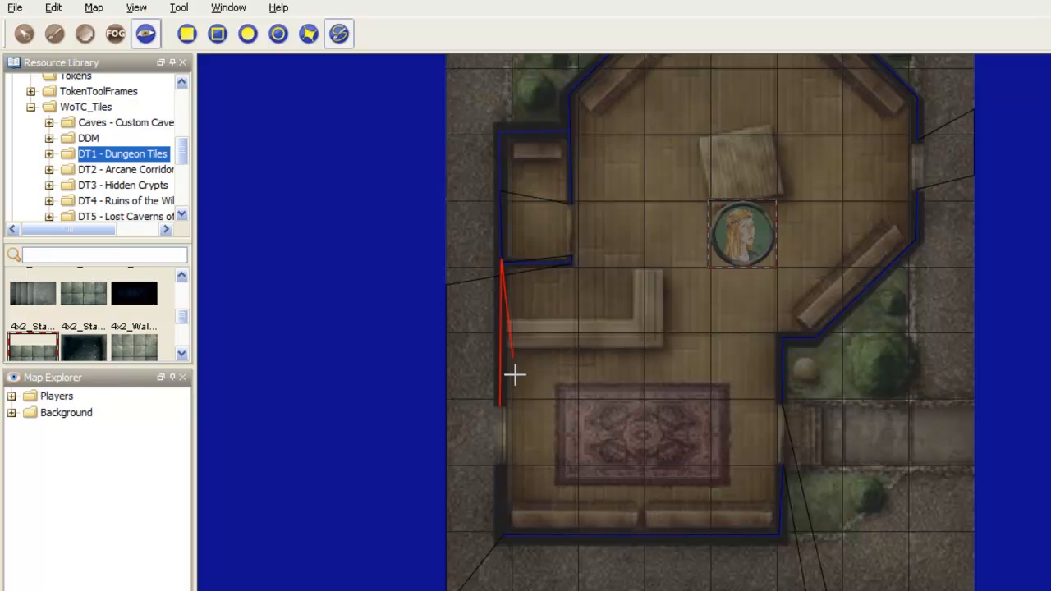
double_click(500, 259)
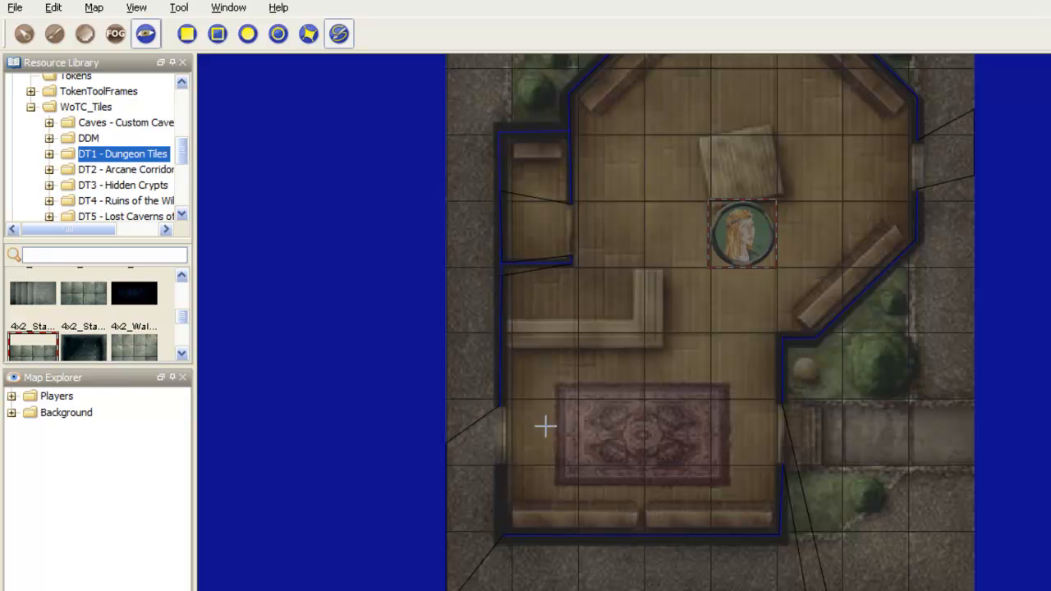
left_click(502, 466)
double_click(507, 536)
Step: Move the player token next to the wooden counter in the house to check its line of sight
left_click(24, 34)
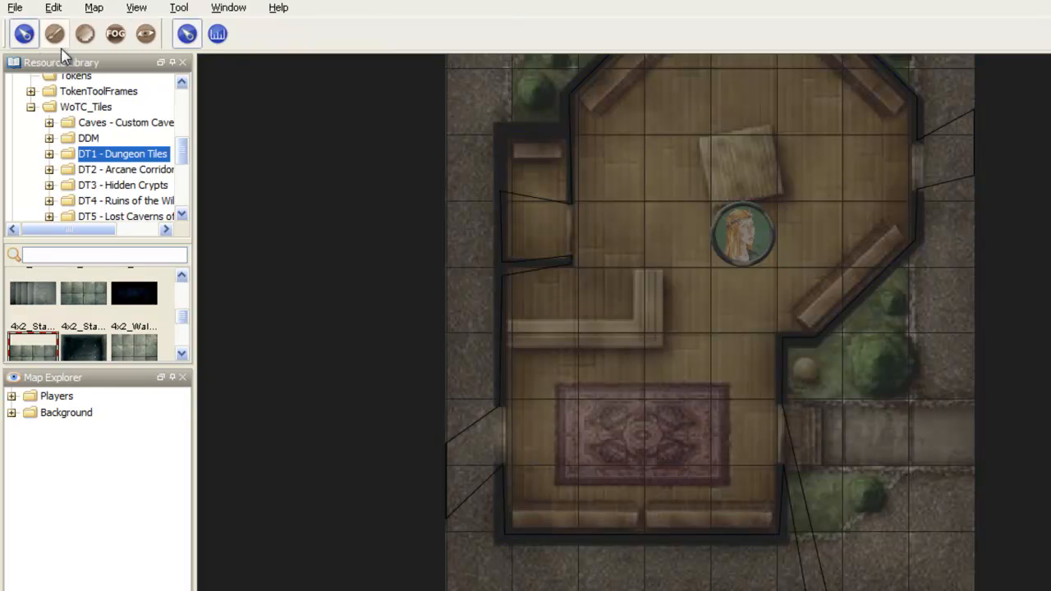
scroll(704, 235, "down", 5)
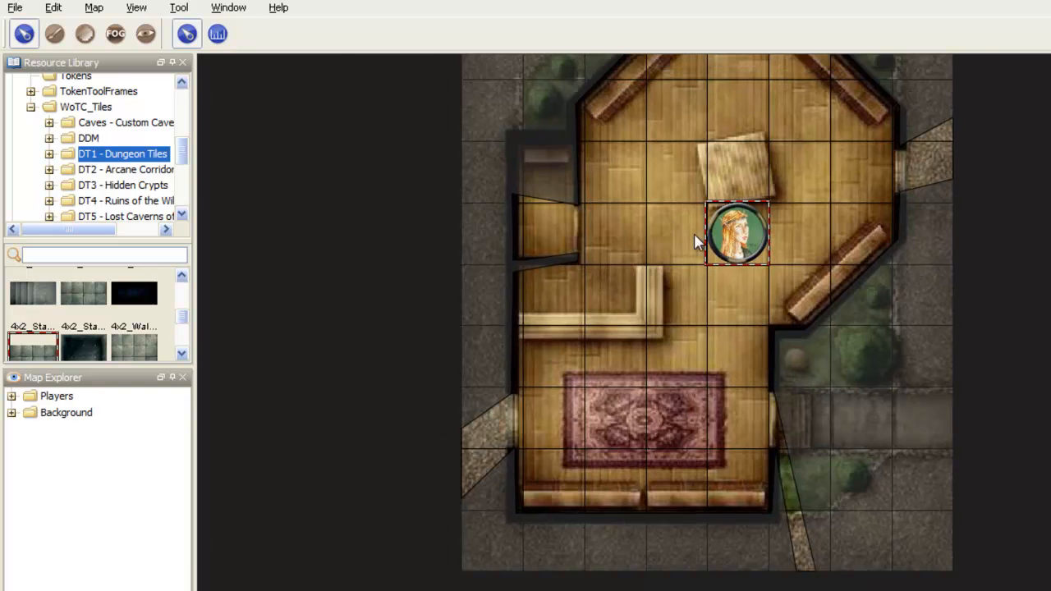
scroll(704, 359, "down", 3)
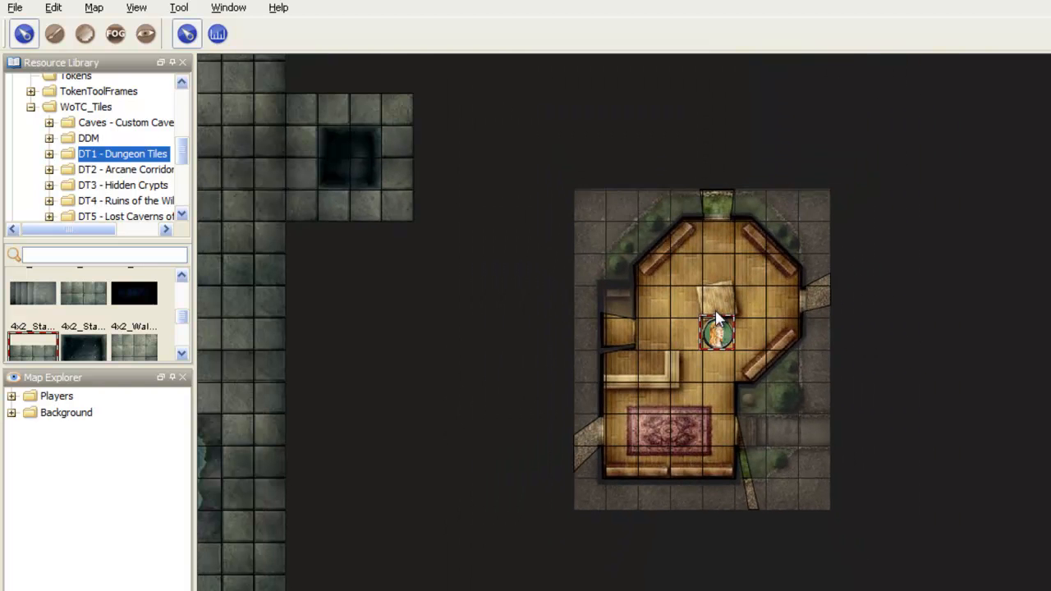
double_click(719, 337)
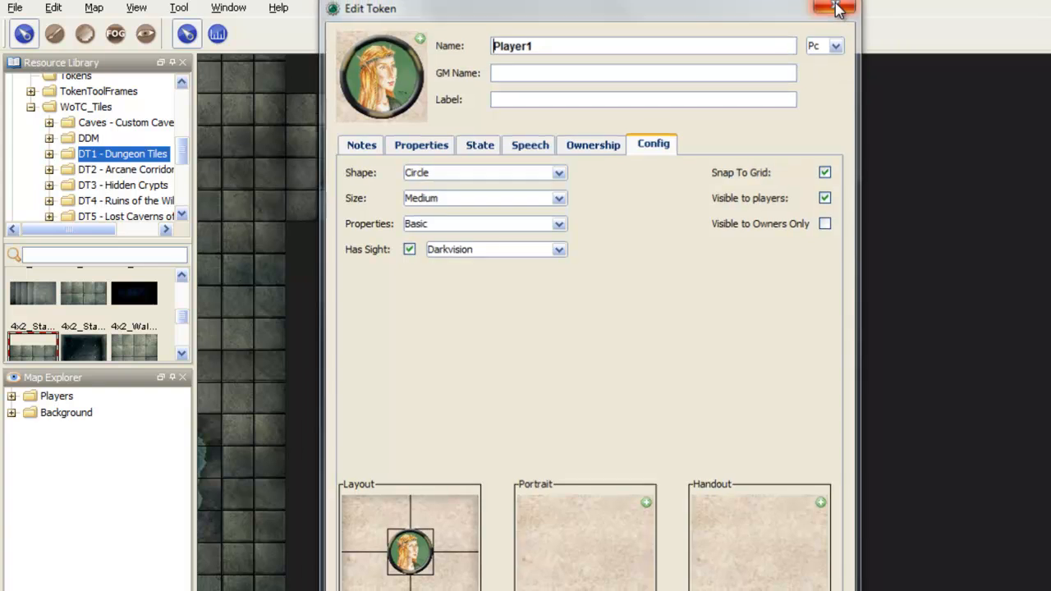
left_click(835, 8)
left_click_drag(719, 345, 709, 366)
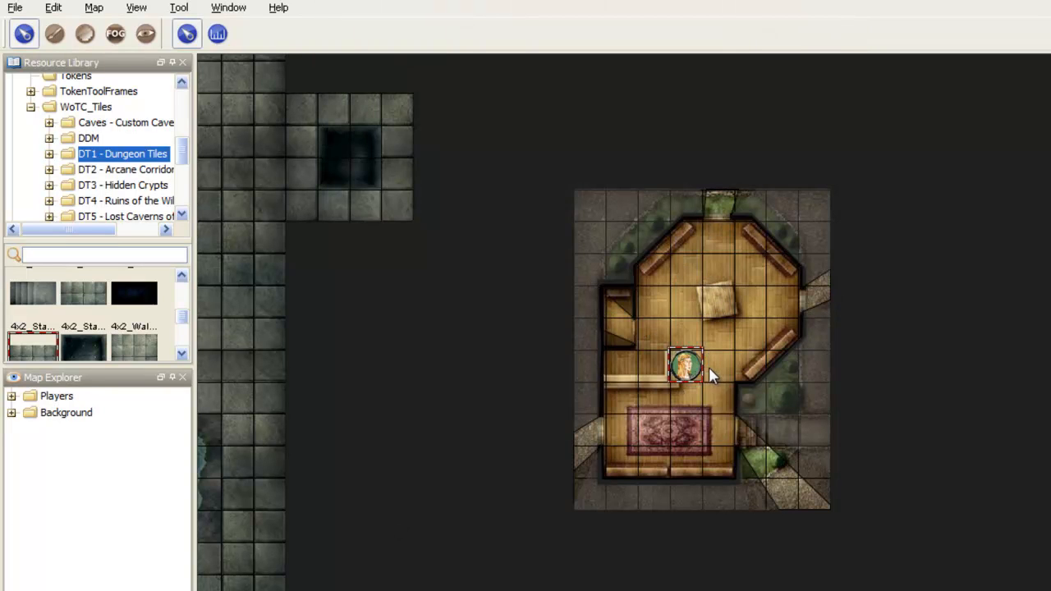
scroll(709, 367, "up", 1)
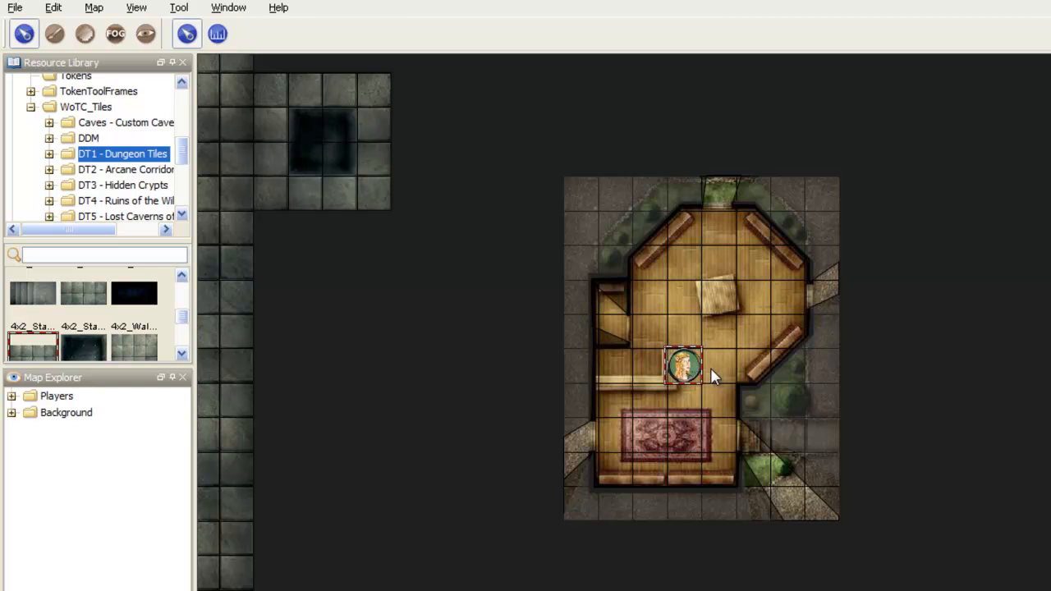
Step: Move the player token out of the house into the large dungeon room, near the rectangular pool
left_click_drag(414, 283, 694, 228)
scroll(694, 228, "down", 4)
left_click_drag(896, 289, 414, 241)
scroll(415, 241, "down", 2)
left_click_drag(445, 275, 582, 322)
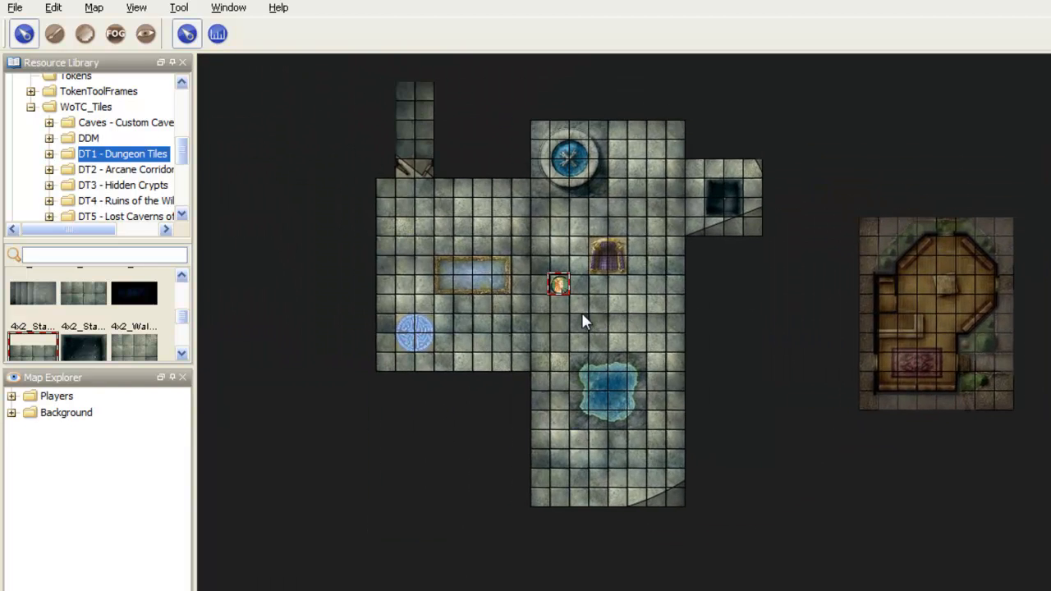
left_click_drag(529, 355, 542, 210)
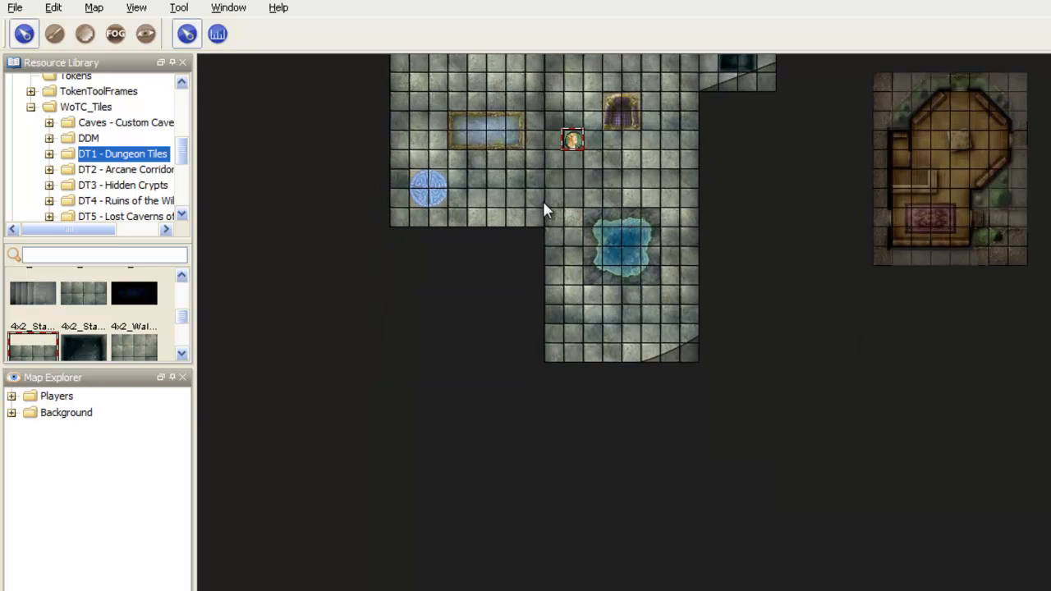
left_click_drag(521, 151, 513, 274)
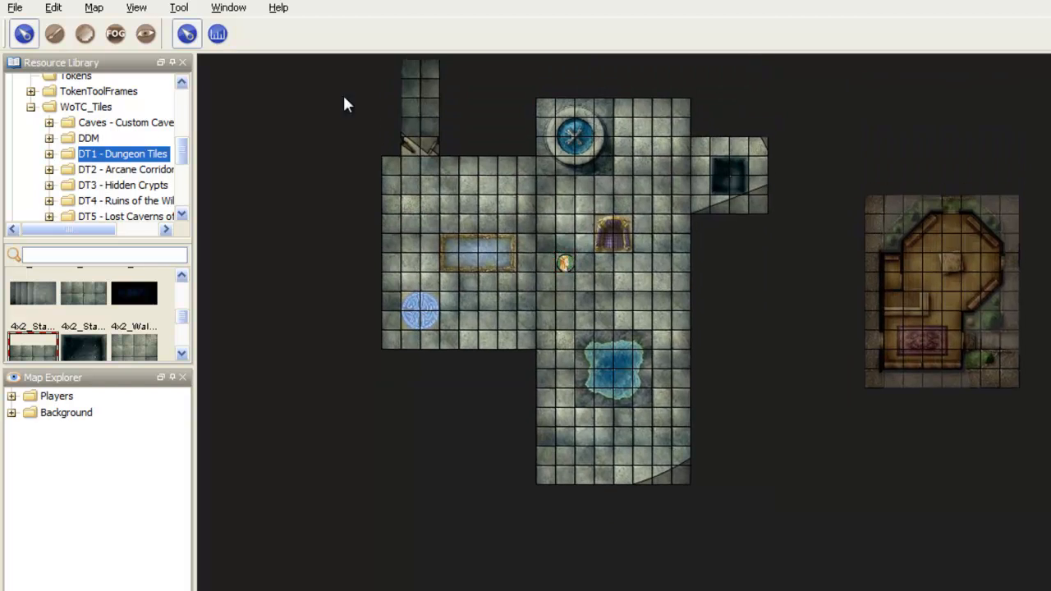
Step: Cut the corridor tile above the double doors, paste it back, and paste another piece to extend the corridor upward
left_click(420, 132)
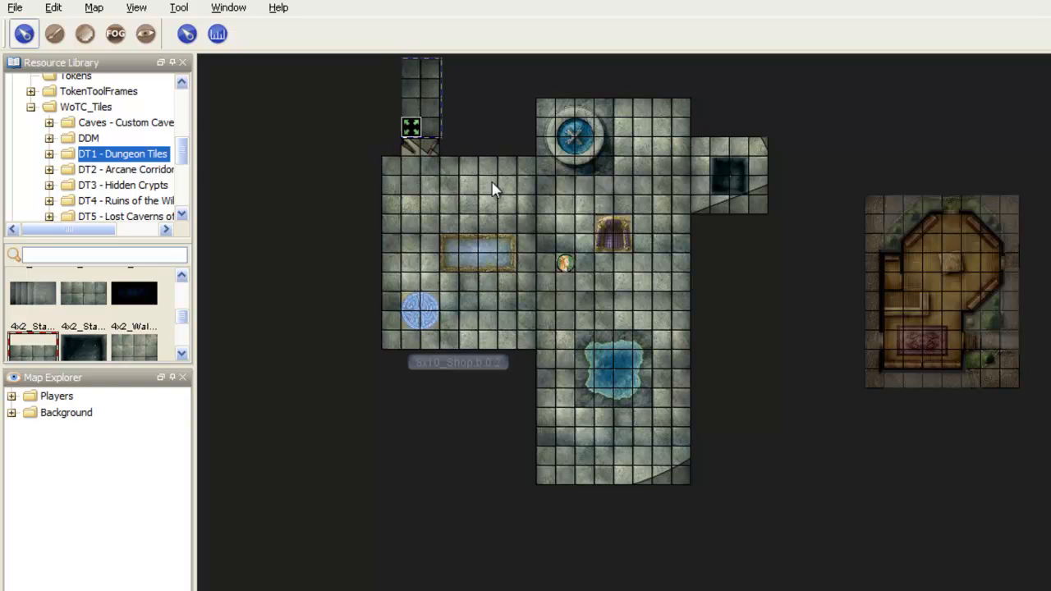
key("Delete")
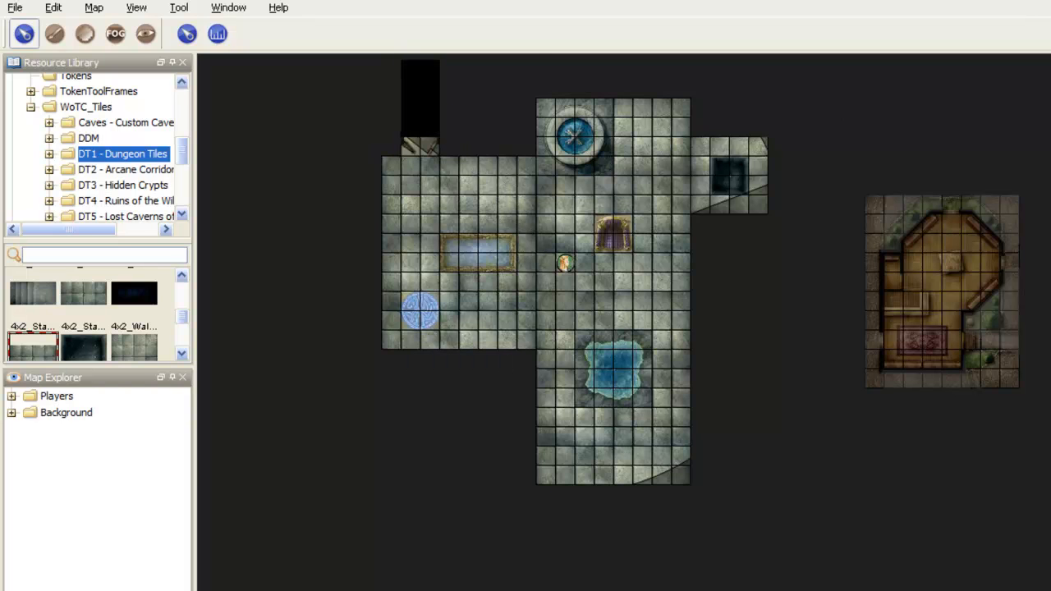
key("ctrl+v")
left_click_drag(457, 97, 509, 224)
scroll(478, 103, "up", 3)
scroll(479, 102, "down", 7)
scroll(481, 311, "up", 5)
key("ctrl+v")
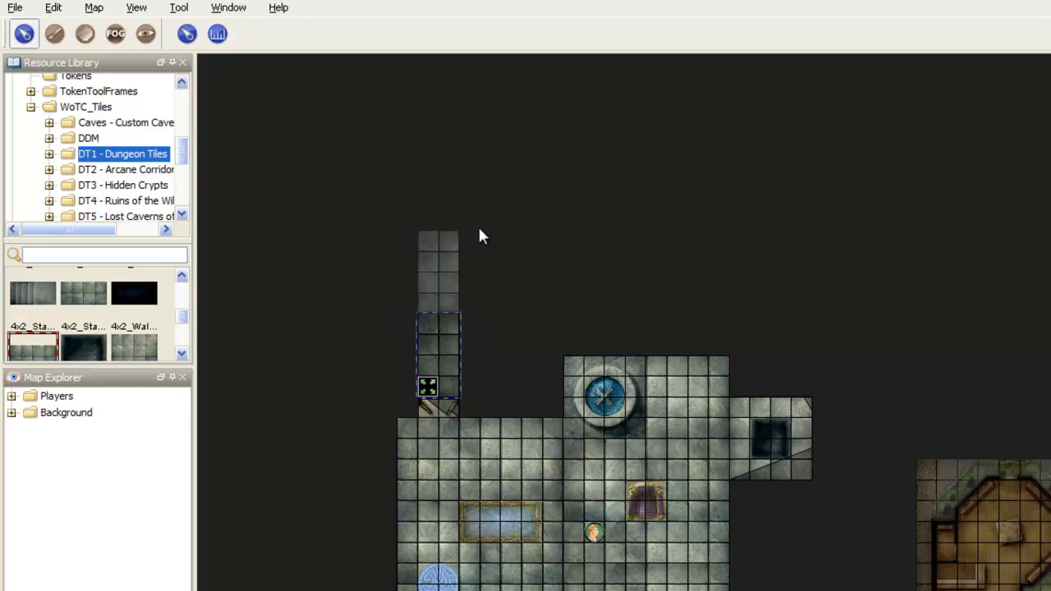
Step: Paste two more corridor pieces, rotate them horizontal, and place them end to end so the corridor bends right at its top
key("ctrl+v")
scroll(503, 249, "up", 2)
left_click_drag(503, 248, 461, 228)
key("ctrl+v")
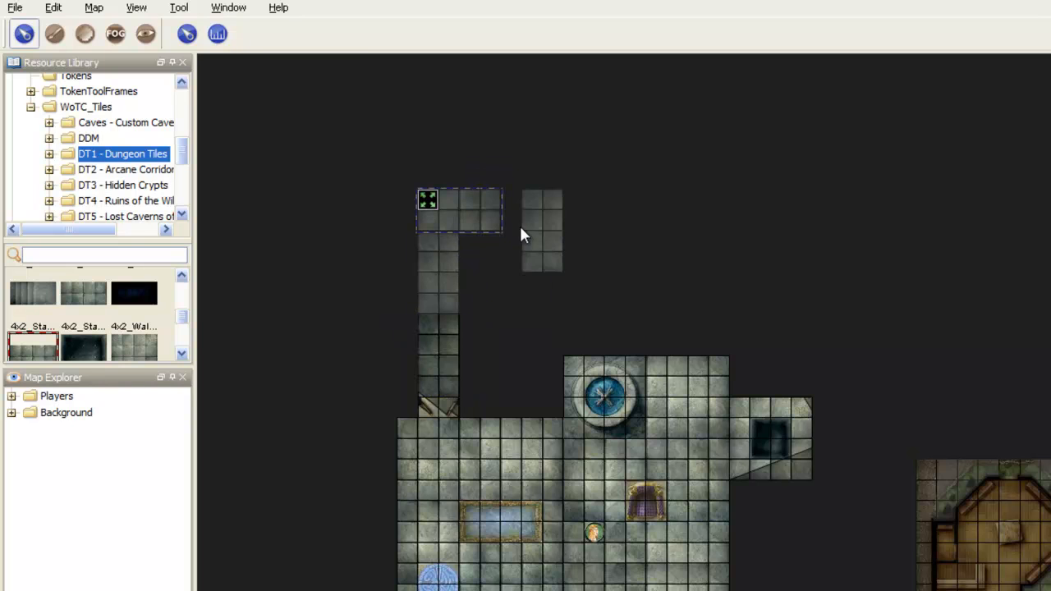
scroll(543, 221, "up", 2)
left_click_drag(543, 223, 543, 205)
left_click(553, 222)
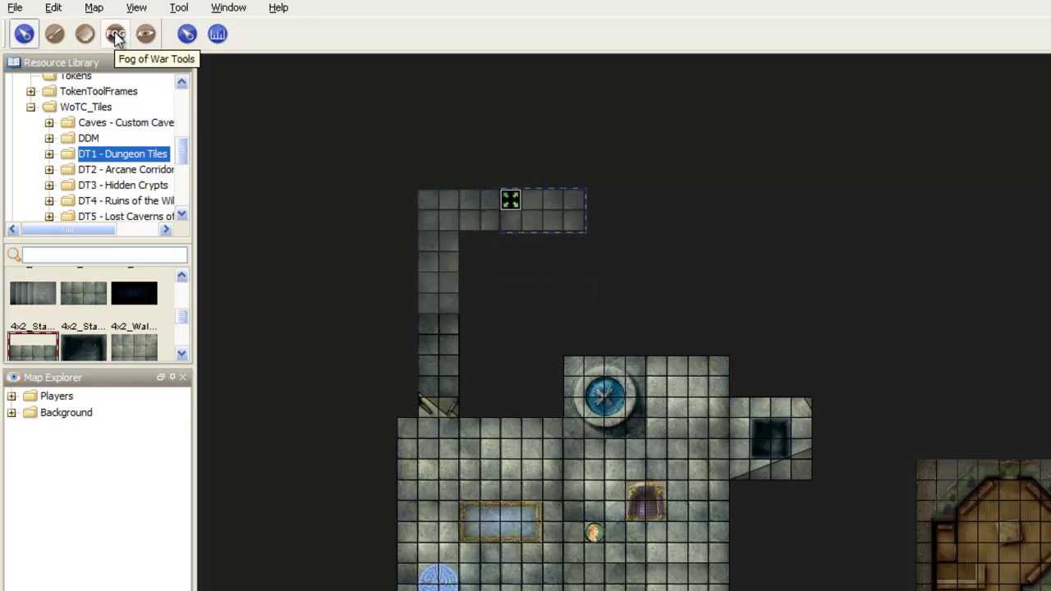
Step: Draw a filled vision-blocking rectangle over the upper end of the extended corridor and the area around it
left_click(145, 33)
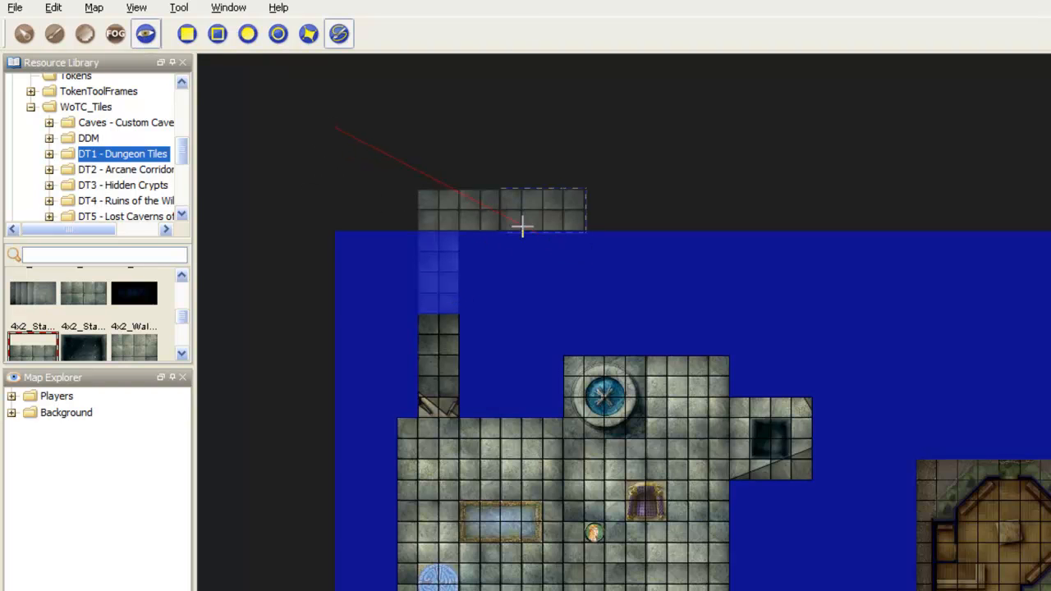
left_click(188, 33)
left_click(315, 107)
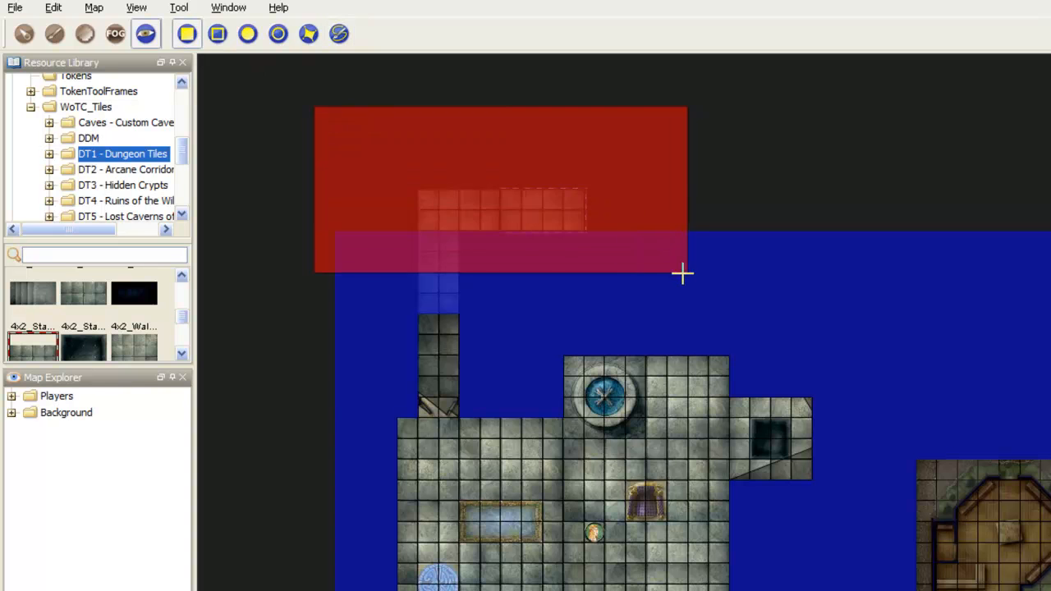
left_click(688, 293)
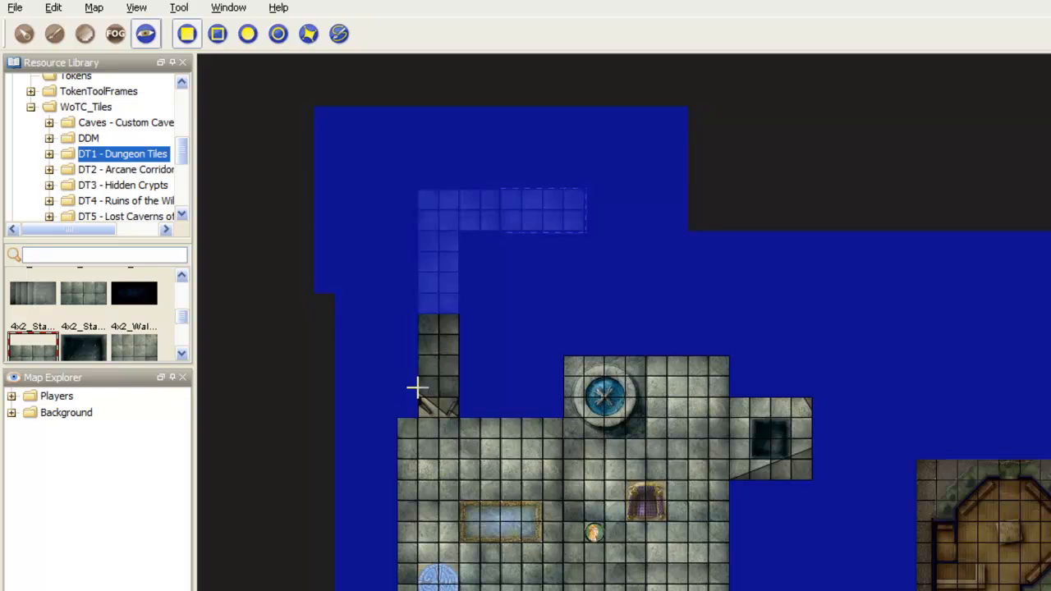
Step: Erase rectangles of vision blocking over the corridor's vertical and horizontal legs, with a one-square margin beside the floor
left_click(483, 391, "shift")
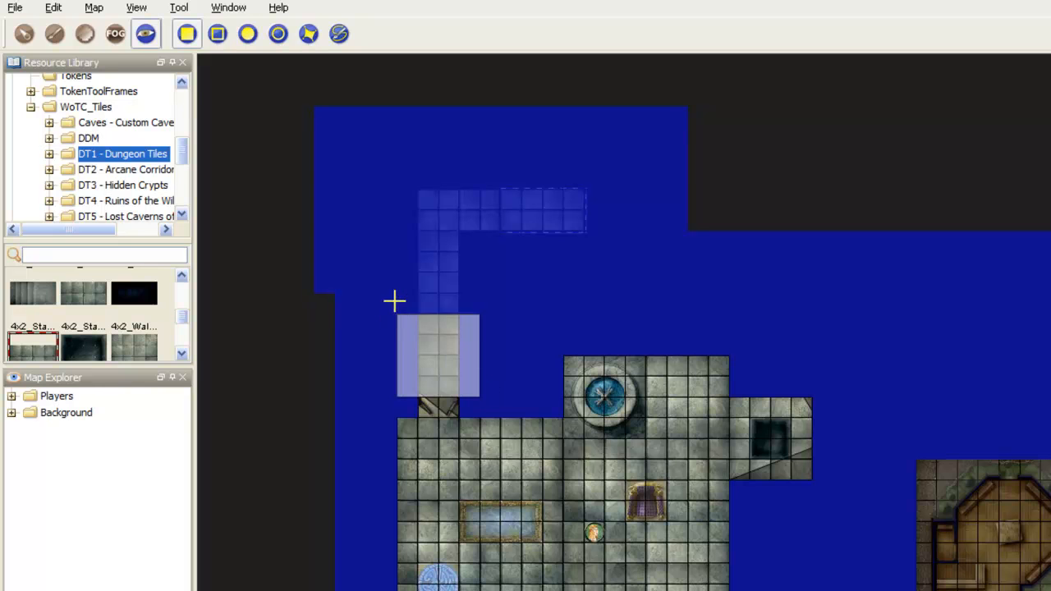
left_click(399, 169, "shift")
left_click(398, 169, "shift")
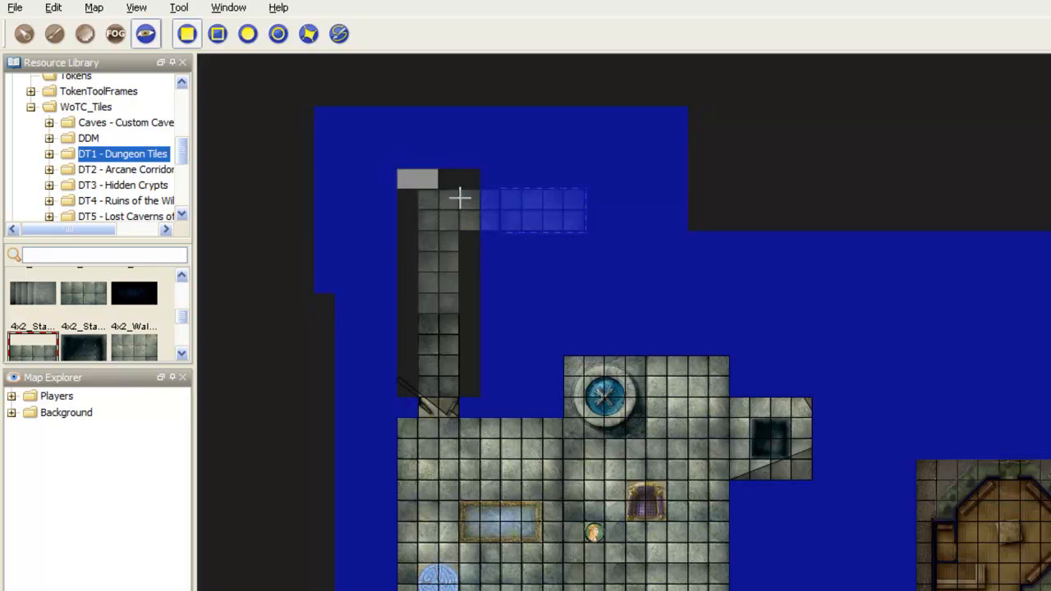
left_click(600, 251, "shift")
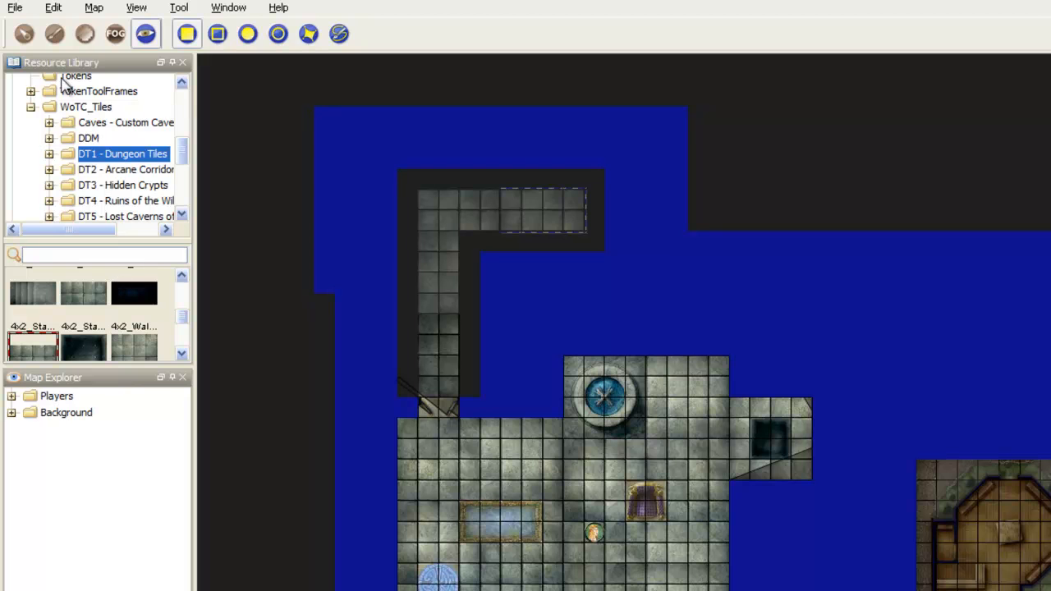
Step: Place the round Wolf token from the Tokens library in the corridor's horizontal leg, just past the bend
left_click(25, 33)
left_click_drag(182, 152, 184, 105)
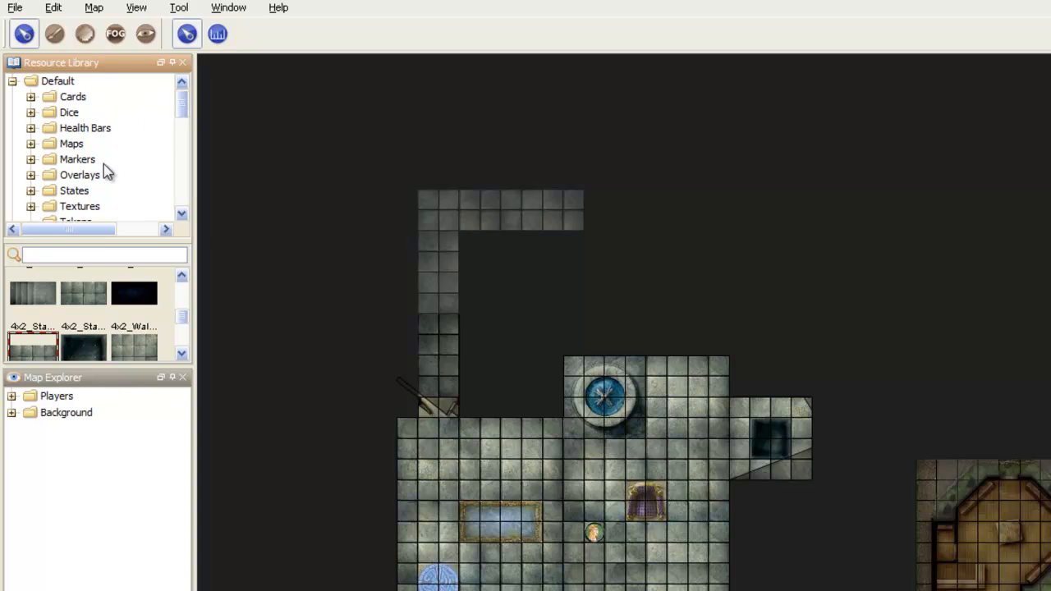
left_click(82, 220)
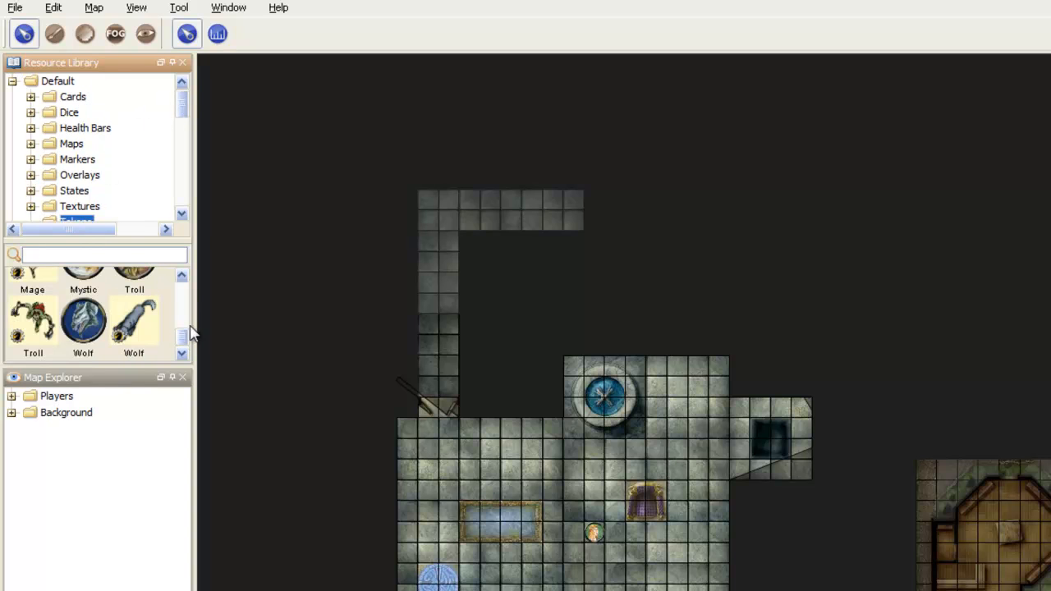
left_click(92, 332)
left_click_drag(160, 312, 490, 223)
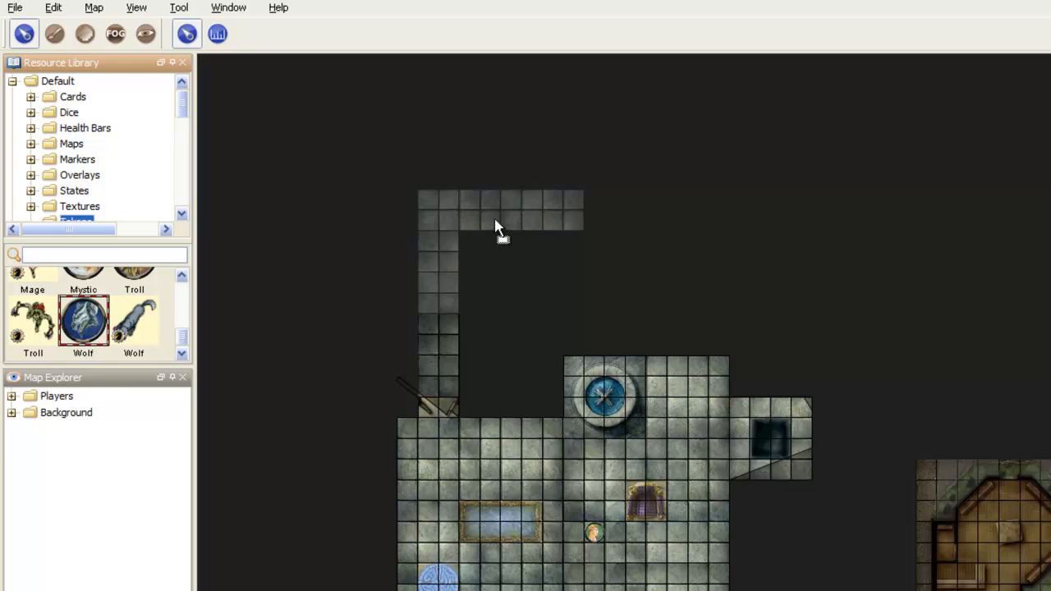
left_click(589, 275)
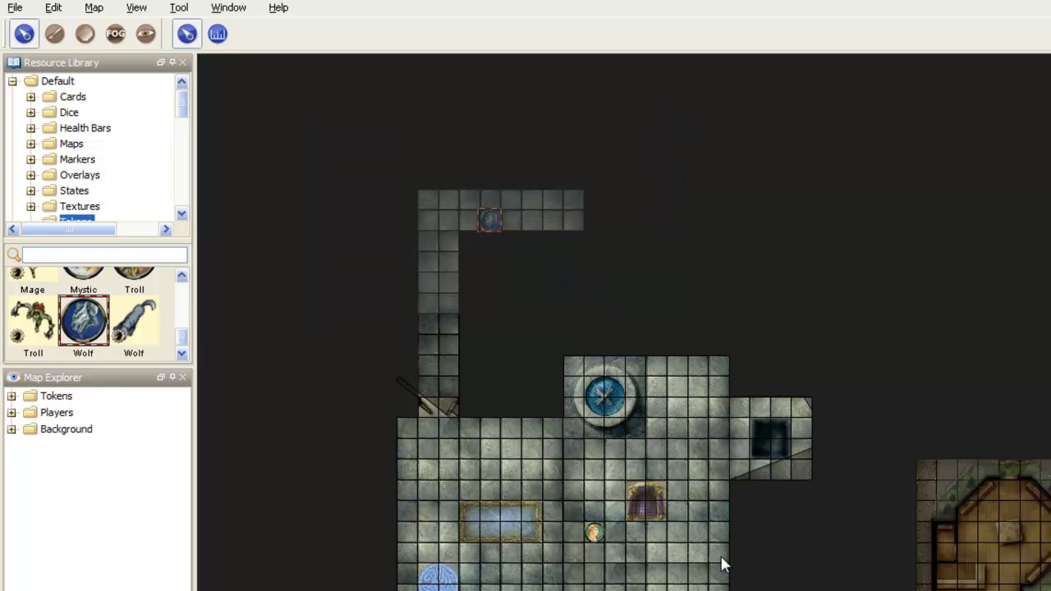
Step: Move the player token through the double doors to the lower end of the vertical corridor
double_click(593, 531)
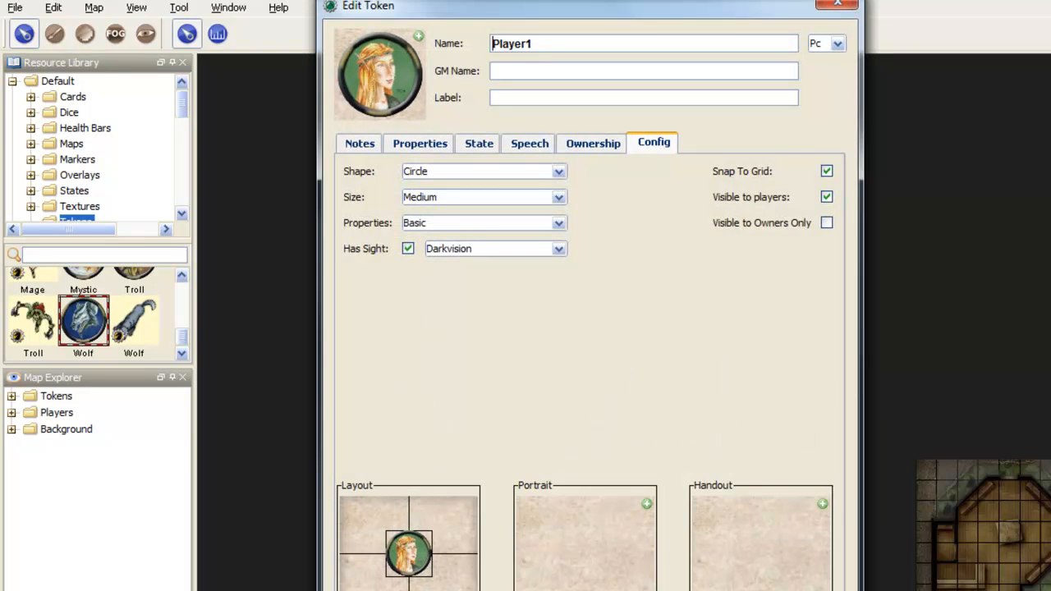
left_click(722, 590)
left_click_drag(593, 532, 429, 427)
left_click_drag(463, 356, 551, 397)
scroll(551, 397, "up", 5)
left_click_drag(512, 511, 513, 450)
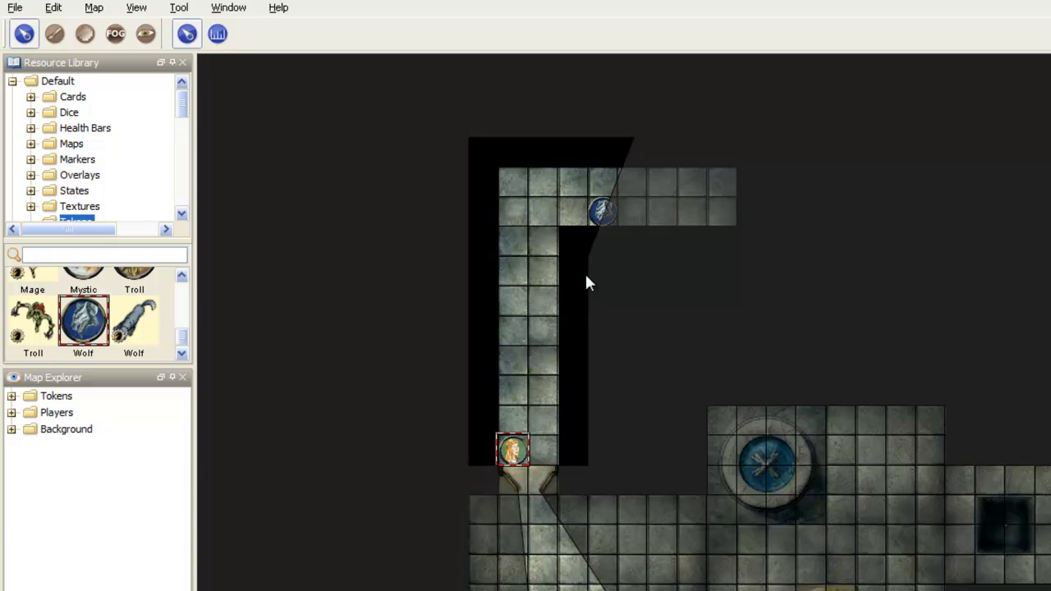
Step: Add a diagonal line of polyline vision blocking from the blocked area to the floor at the corridor's inner corner
left_click(145, 34)
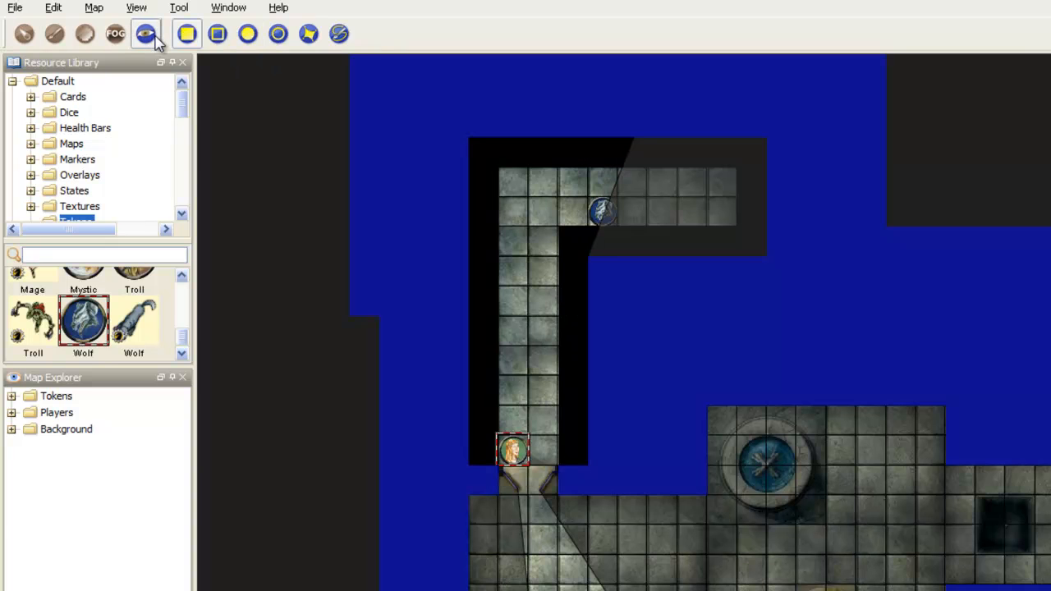
left_click(340, 36)
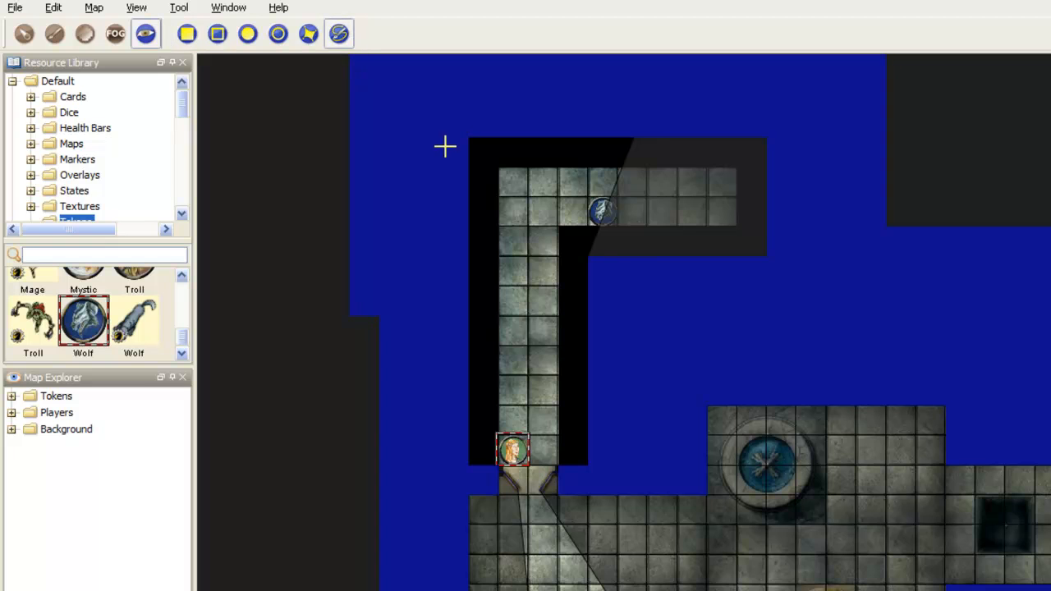
left_click(589, 256)
double_click(558, 230)
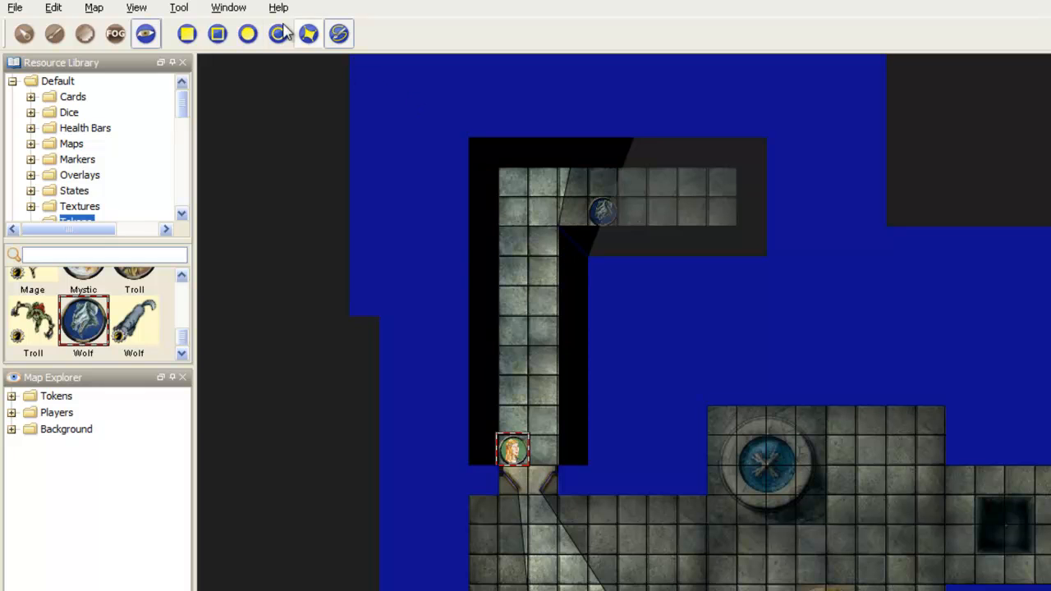
Step: Move the player token up the corridor to its outer corner square to test the view around the bend
left_click(24, 33)
left_click(510, 452)
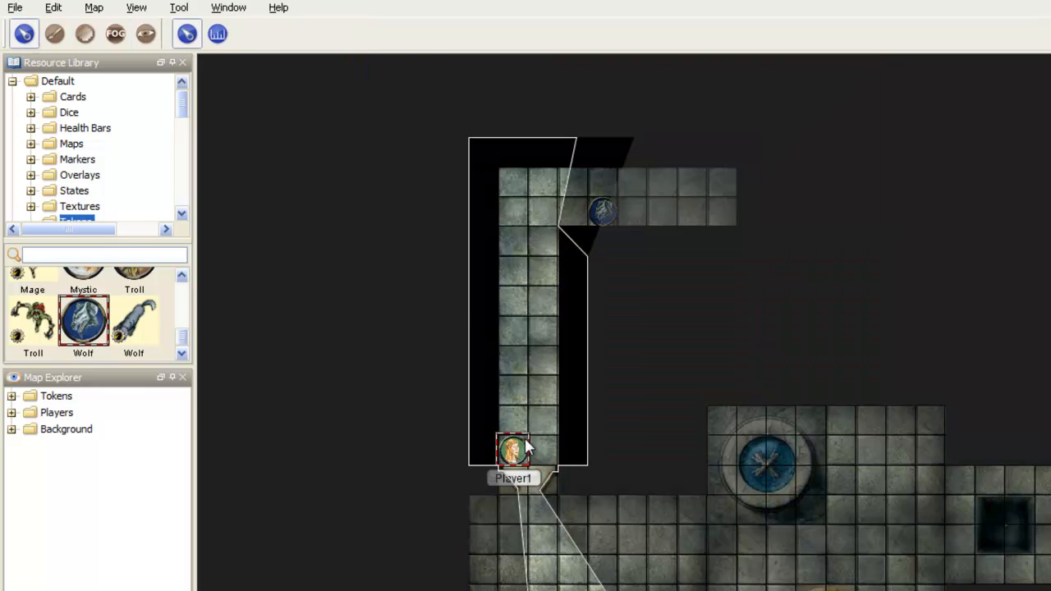
left_click_drag(515, 448, 543, 420)
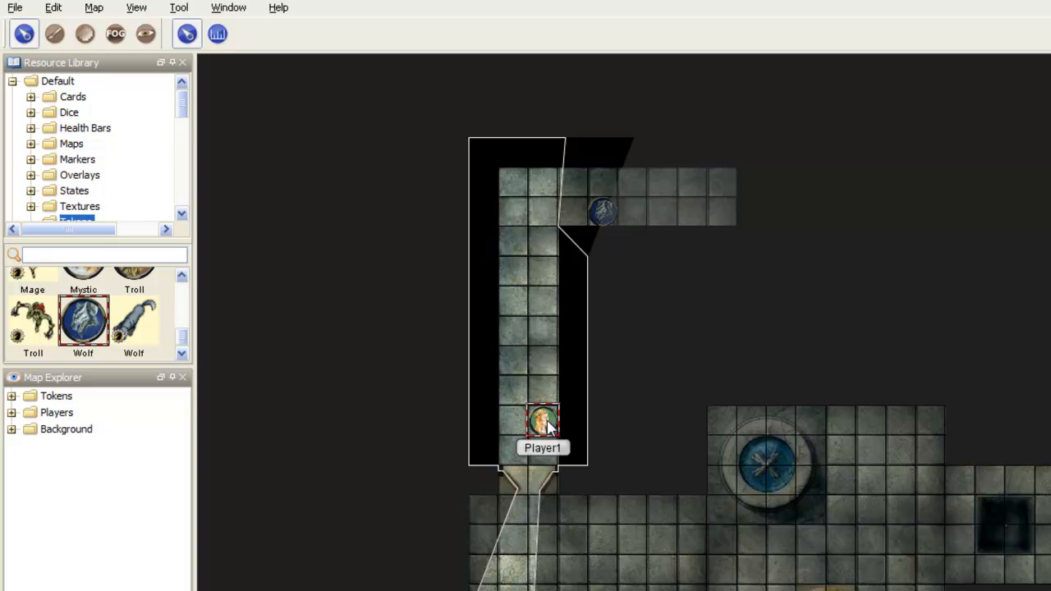
left_click_drag(543, 420, 512, 183)
scroll(535, 311, "down", 3)
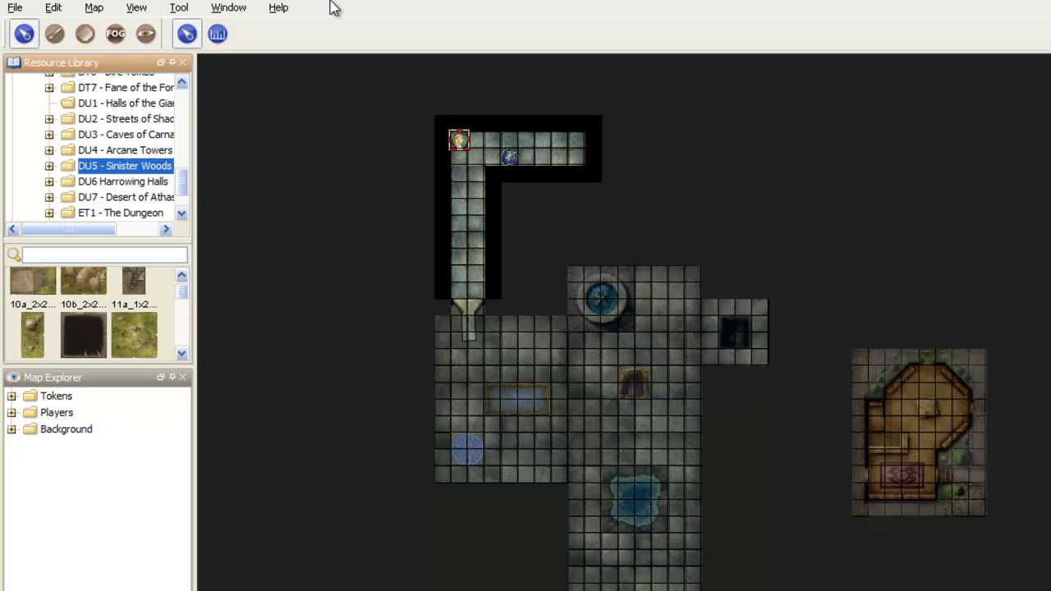
Step: Create a new map named Outdoor with the default grass texture and square grid
left_click(94, 8)
left_click(121, 28)
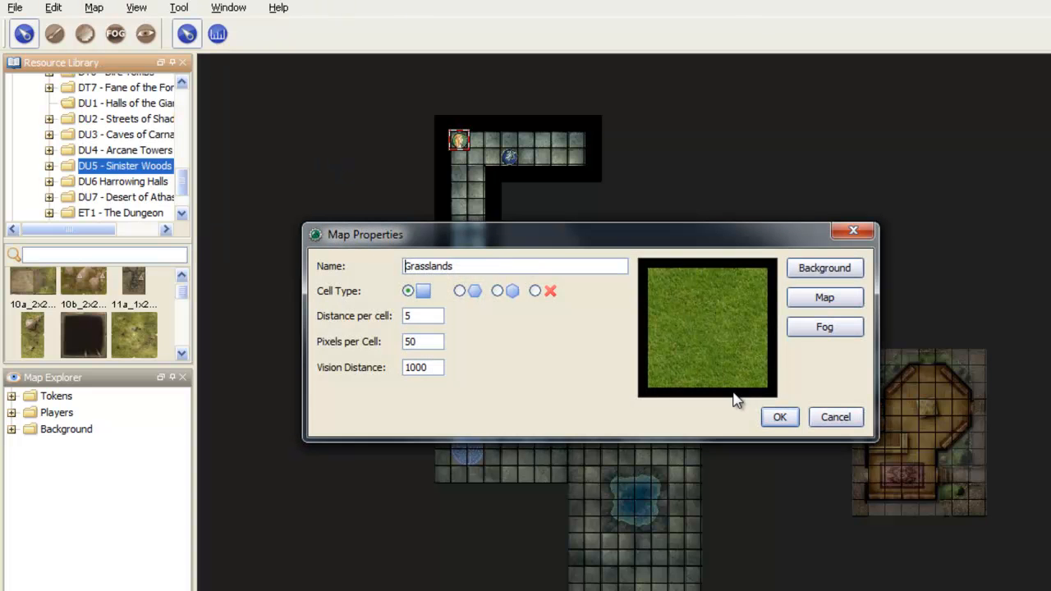
double_click(468, 266)
type("Outdoo")
key("Return")
Step: Try out the 12b_2x2_field, 8a_2x2_ground and 28a_4x4_floor tiles on the grass, removing the ground tile
left_click_drag(132, 335, 663, 302)
scroll(663, 302, "down", 1)
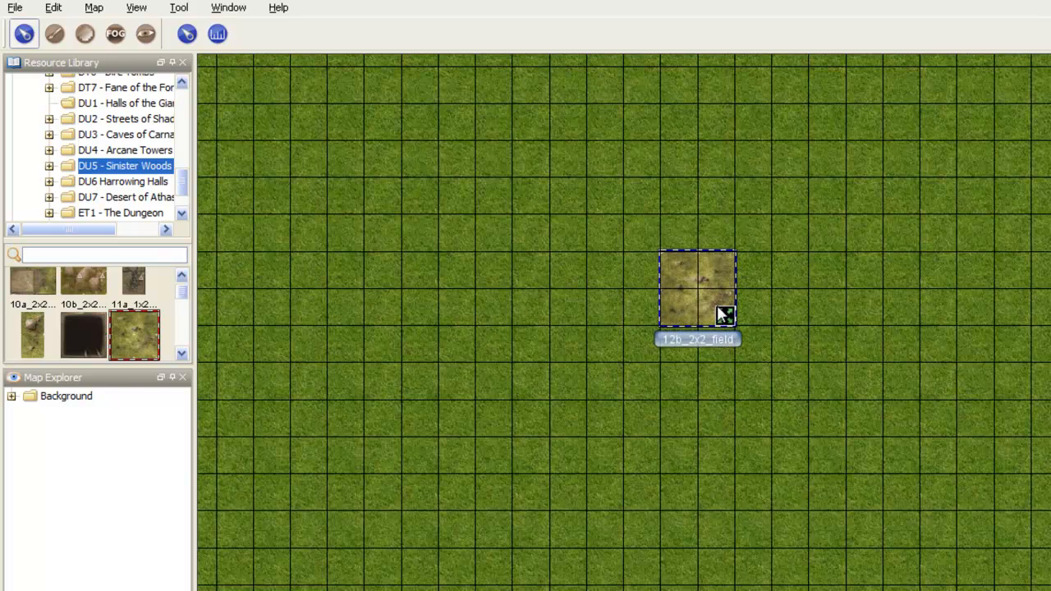
left_click_drag(188, 287, 184, 344)
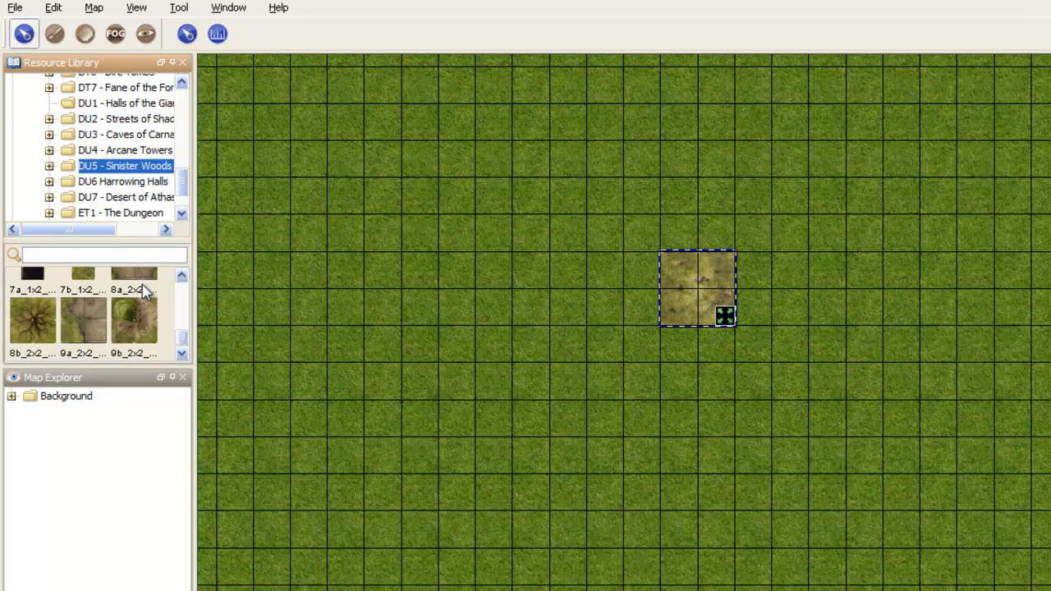
left_click_drag(148, 278, 487, 393)
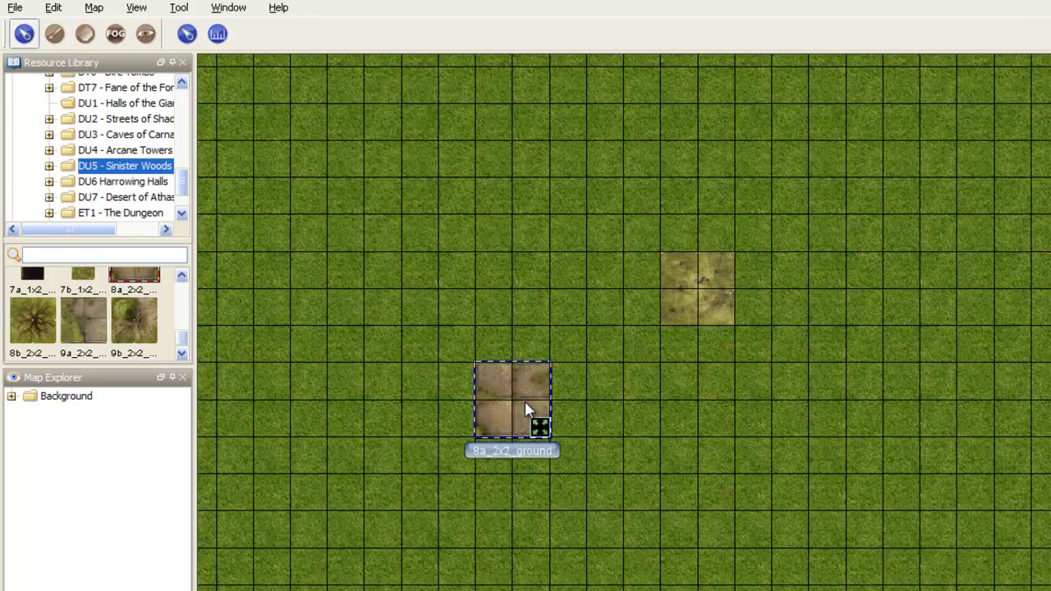
key("Delete")
left_click_drag(187, 347, 547, 402)
scroll(718, 448, "down", 2)
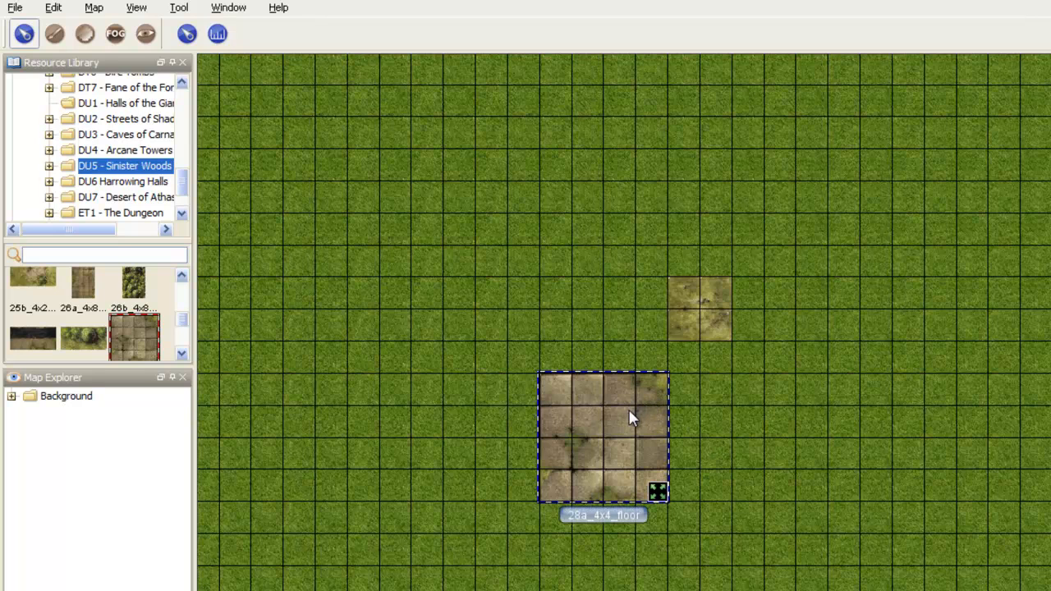
Step: Paste three copies of the 4x4 floor tile alongside the original, and delete all tiles from the map
key("ctrl+v")
left_click_drag(821, 480, 768, 450)
key("ctrl+v")
left_click_drag(874, 492, 883, 450)
key("ctrl+v")
left_click_drag(981, 473, 950, 409)
left_click_drag(1012, 328, 351, 515)
key("Delete")
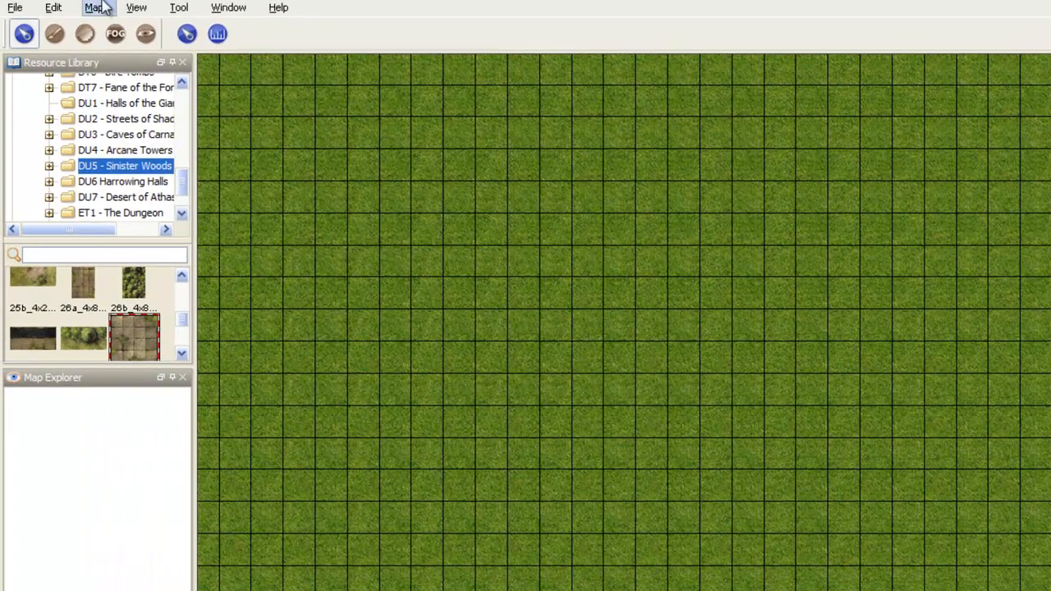
Step: Change the Outdoor map's background texture to the mossy grass tile with rocks from the DT4 folder of WoTC_Tiles
left_click(93, 8)
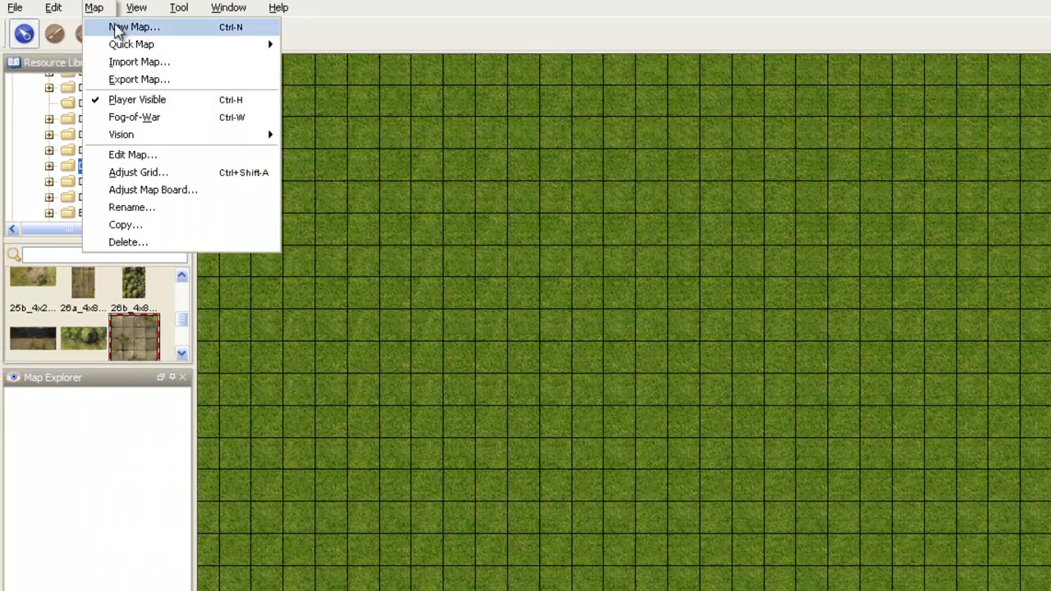
left_click(136, 156)
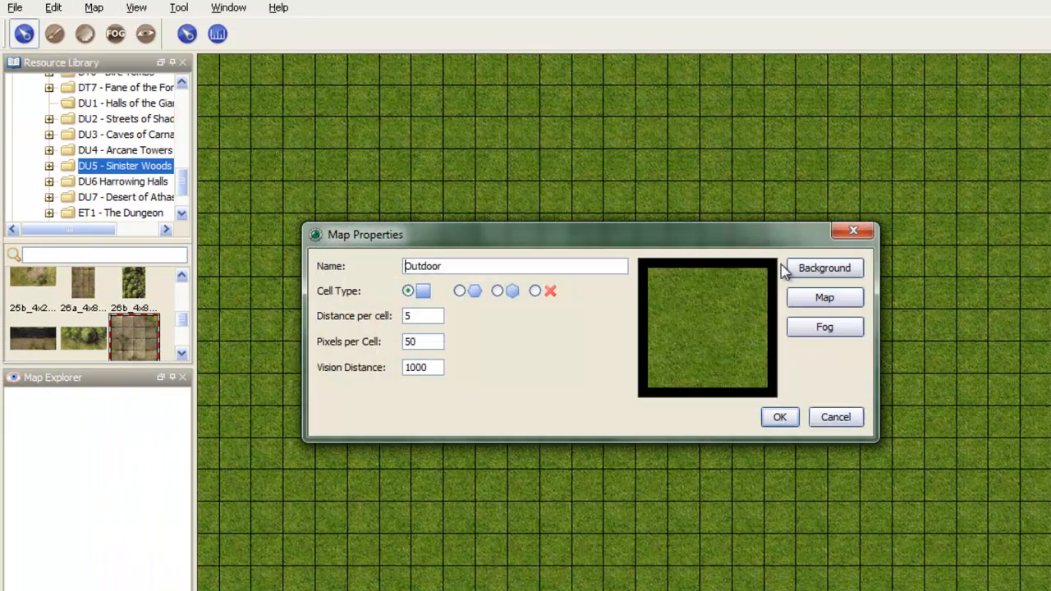
left_click(841, 273)
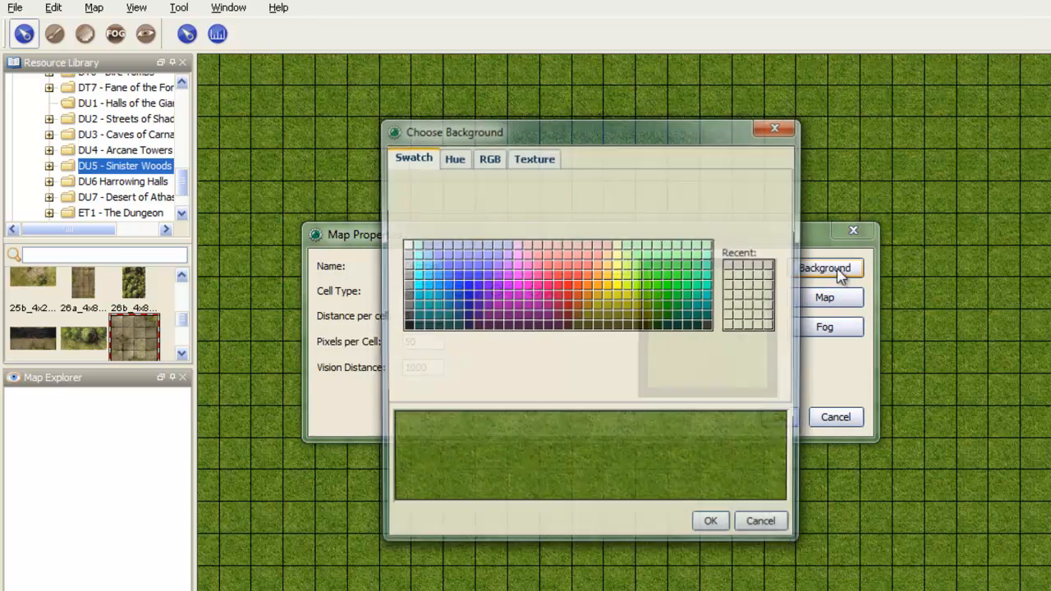
left_click(534, 156)
left_click_drag(564, 206, 563, 380)
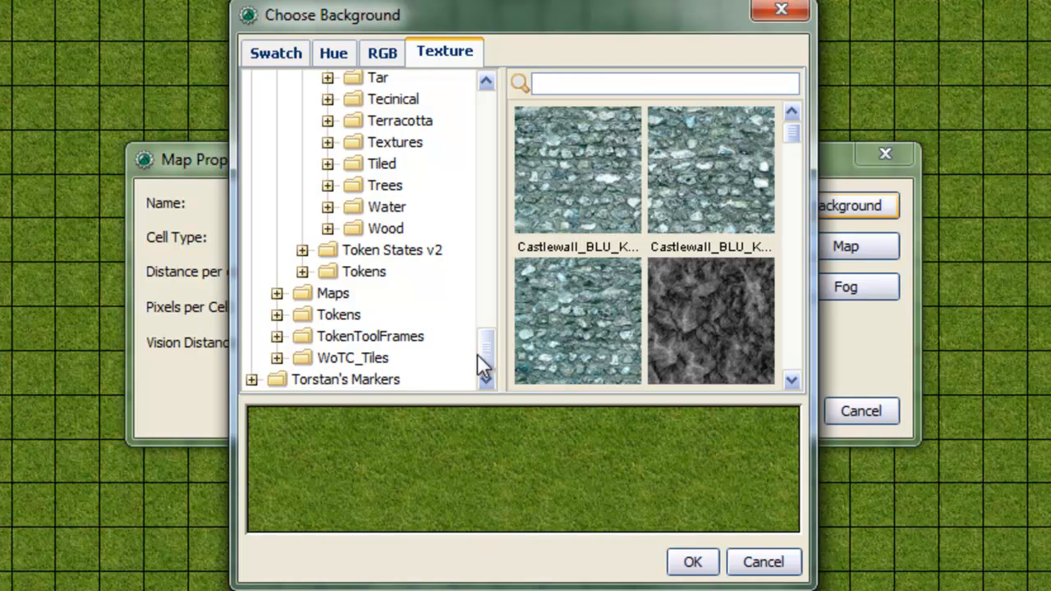
left_click(276, 357)
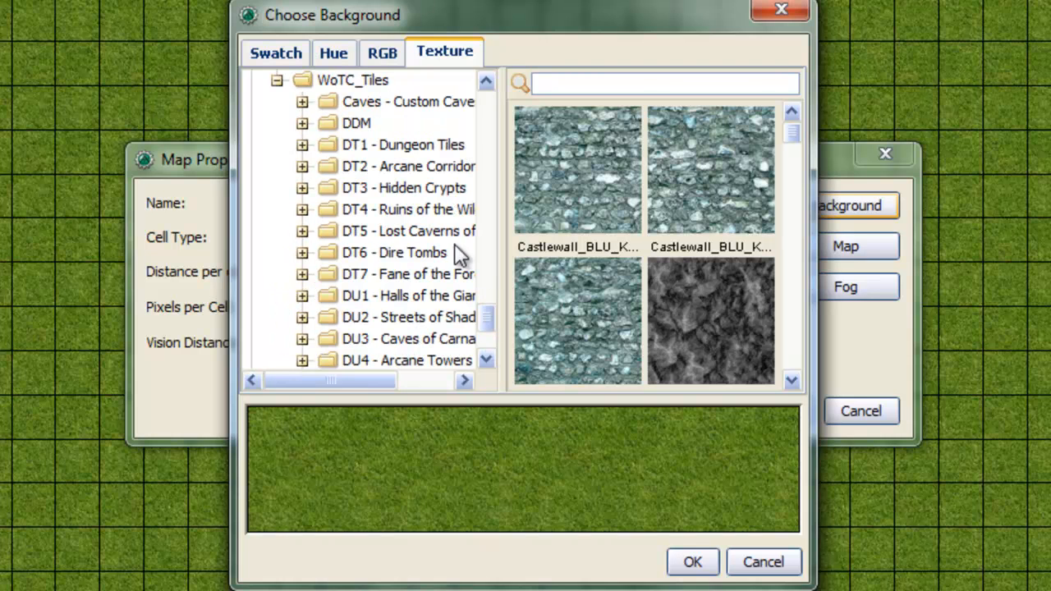
left_click(446, 215)
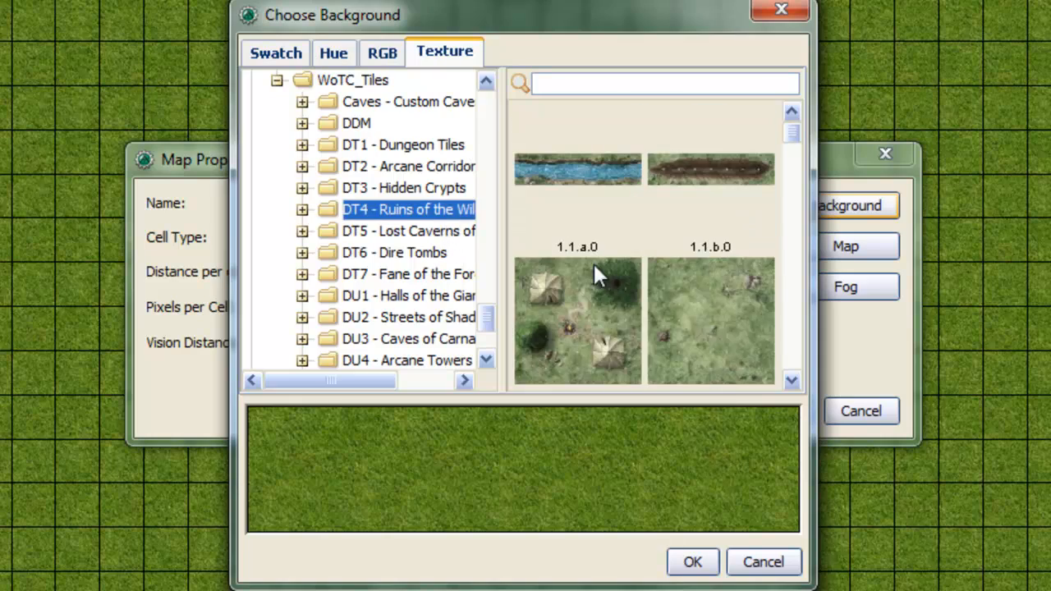
left_click(724, 314)
left_click(692, 562)
left_click(783, 411)
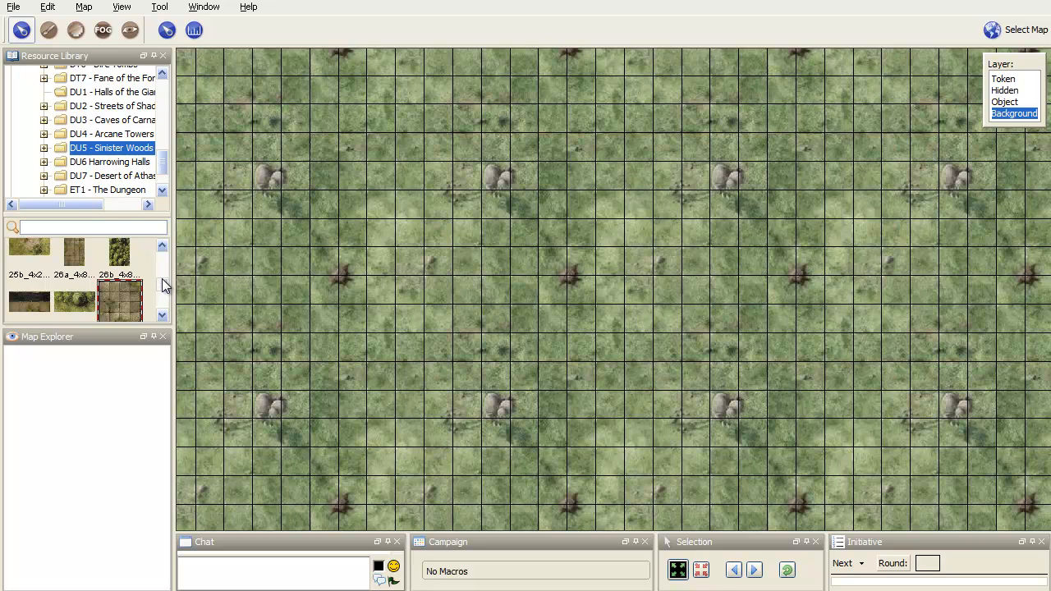
Step: Place the stone circle tile 3.2.a.0 from the DT4 library on the Outdoor map's background, aligned to the grid
scroll(163, 283, "down", 1)
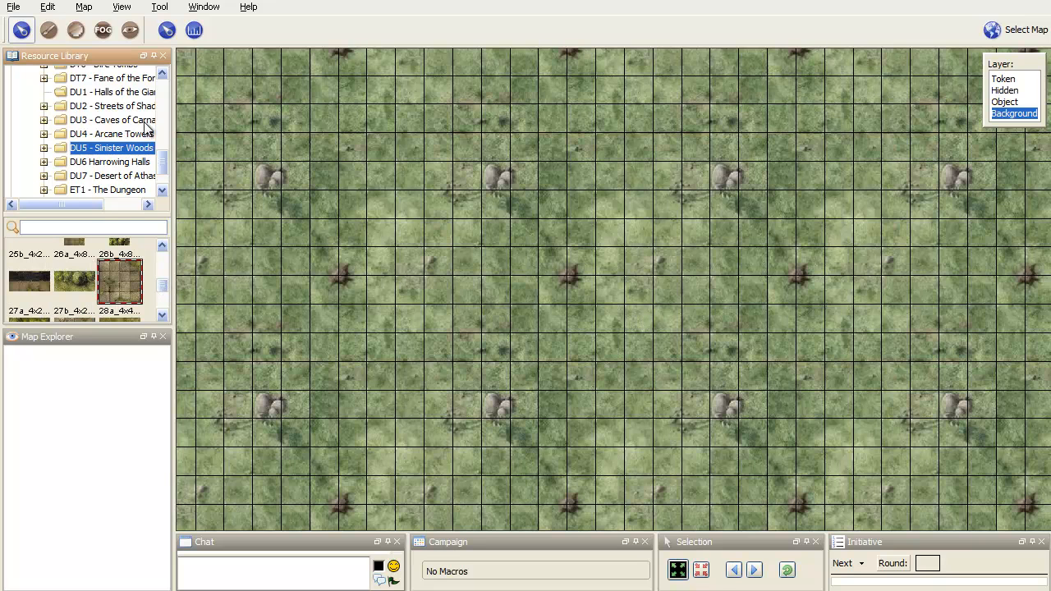
scroll(159, 148, "up", 4)
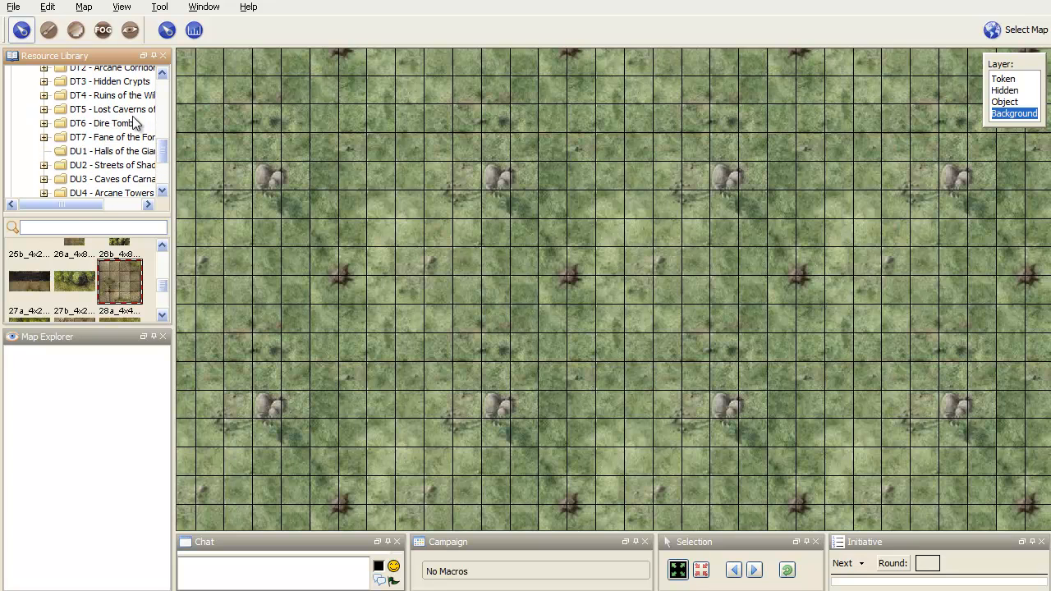
left_click(127, 109)
left_click(127, 96)
scroll(160, 288, "down", 6)
left_click_drag(165, 283, 437, 202)
left_click_drag(501, 331, 501, 273)
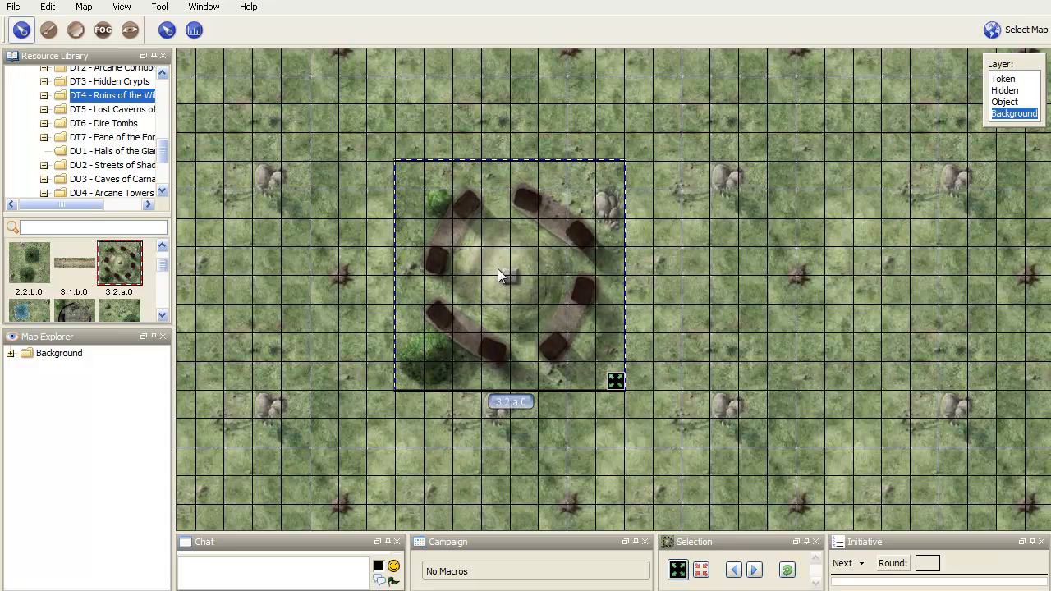
left_click(671, 275)
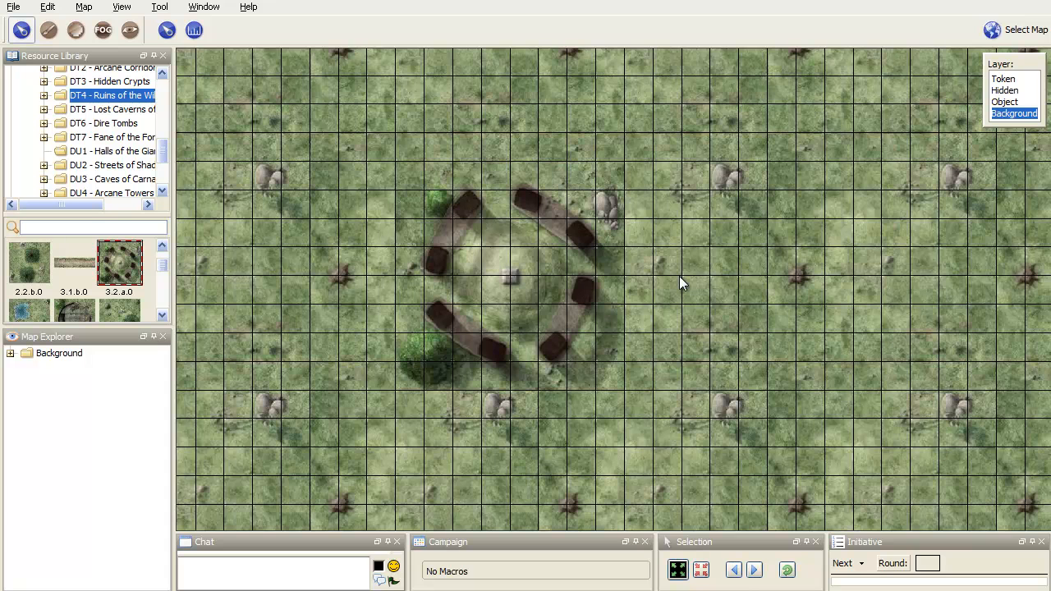
left_click_drag(637, 276, 735, 249)
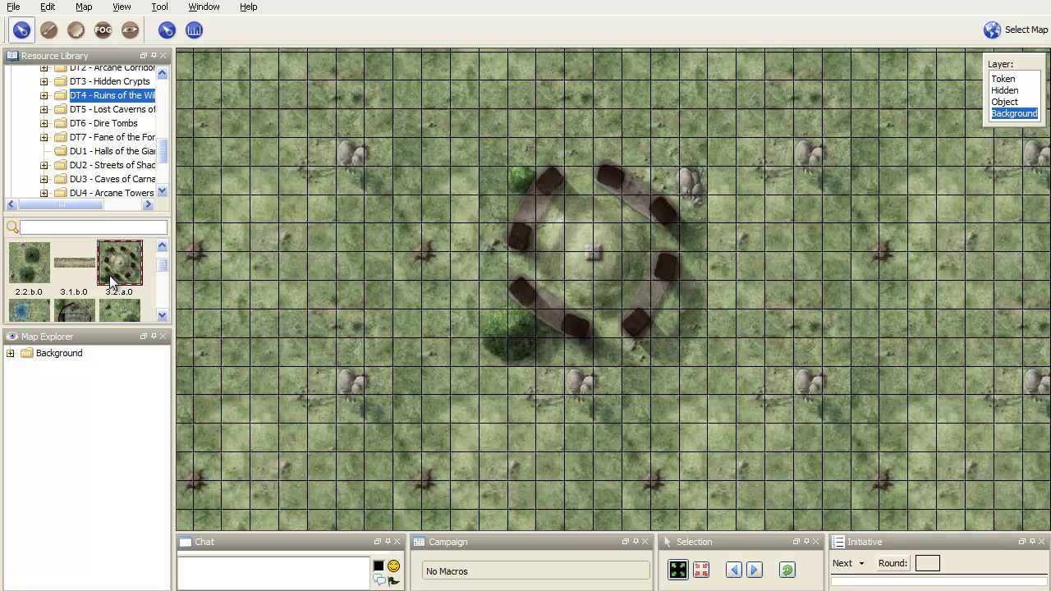
Step: Place the dirt road tile 3.1.b.0 just east of the stone circle and the stairway tile 5.4.b.0 southeast of it
left_click_drag(75, 264, 796, 254)
left_click_drag(826, 337, 775, 341)
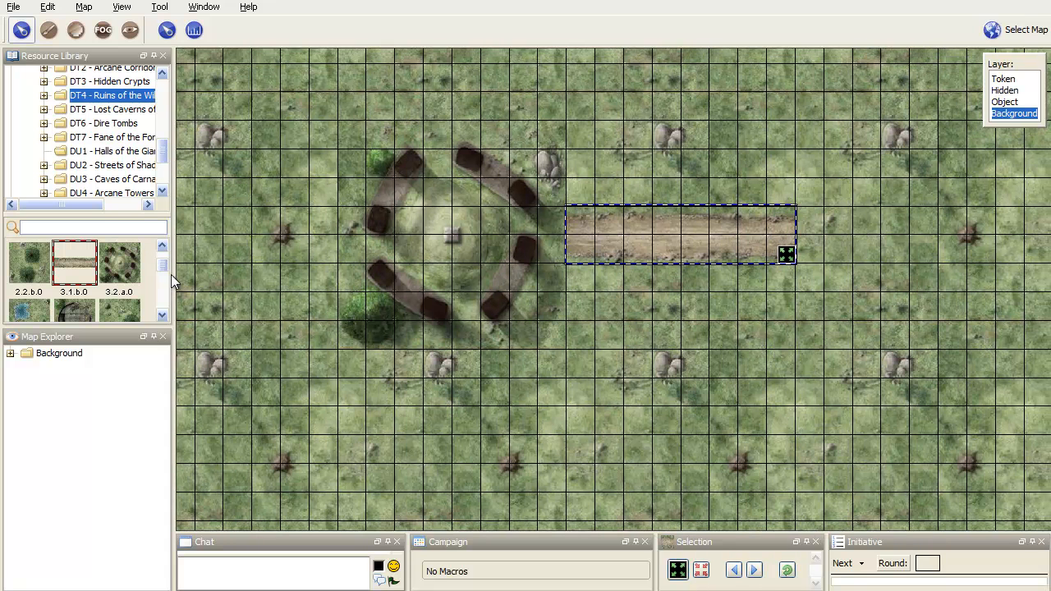
left_click_drag(162, 263, 163, 273)
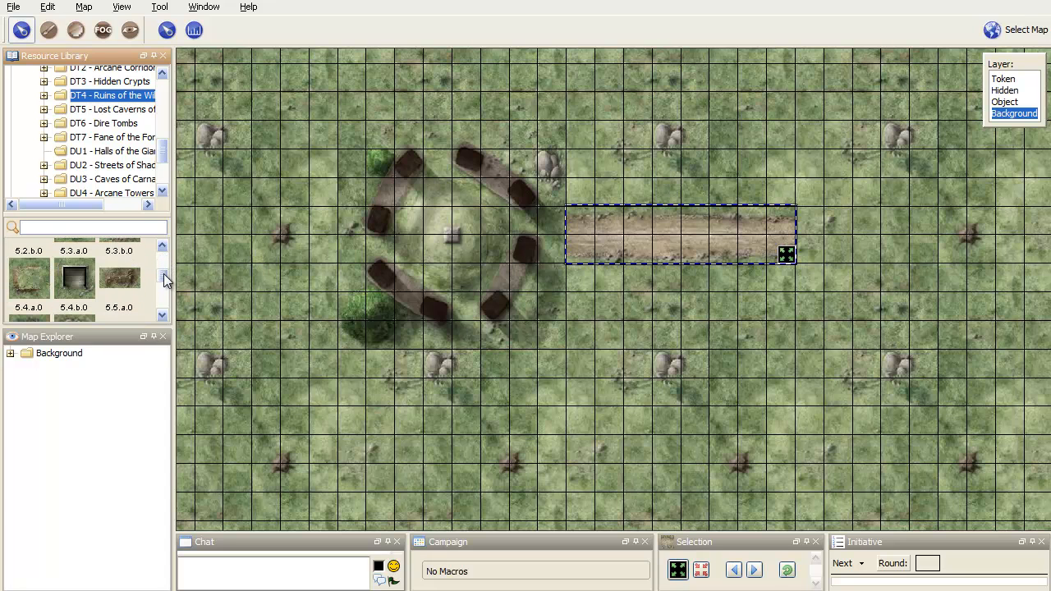
left_click_drag(78, 278, 776, 406)
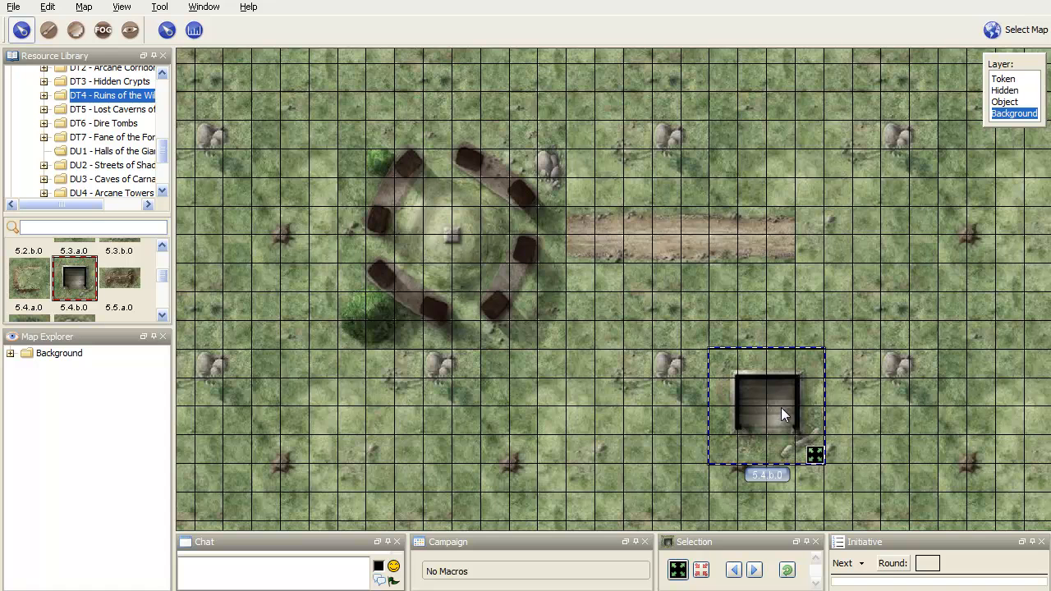
Step: Add polyline vision blocking along the three walls of the stairway tile, leaving its lower side open
scroll(876, 416, "up", 1)
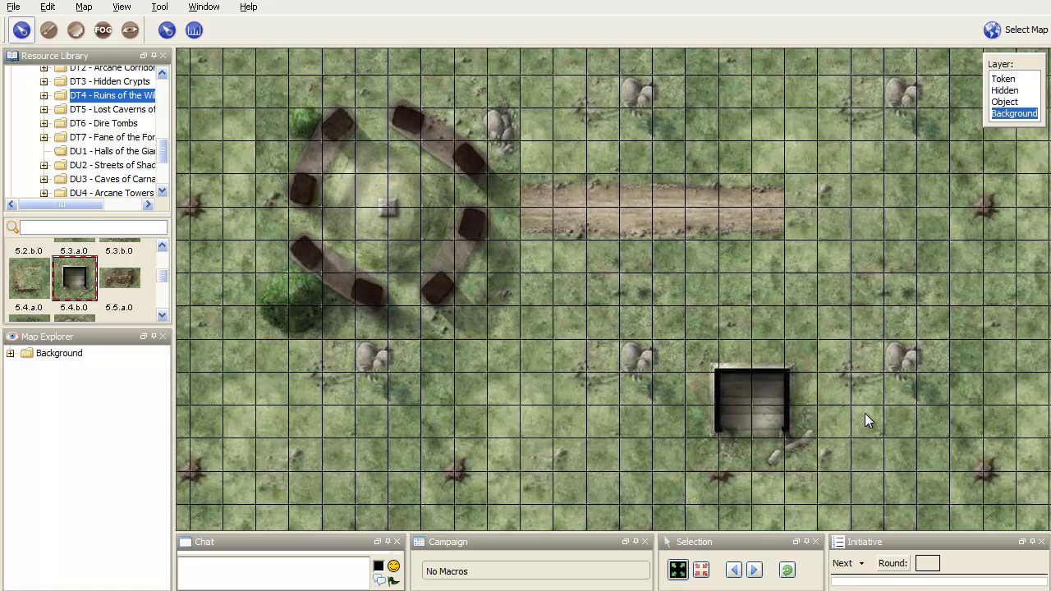
left_click(130, 30)
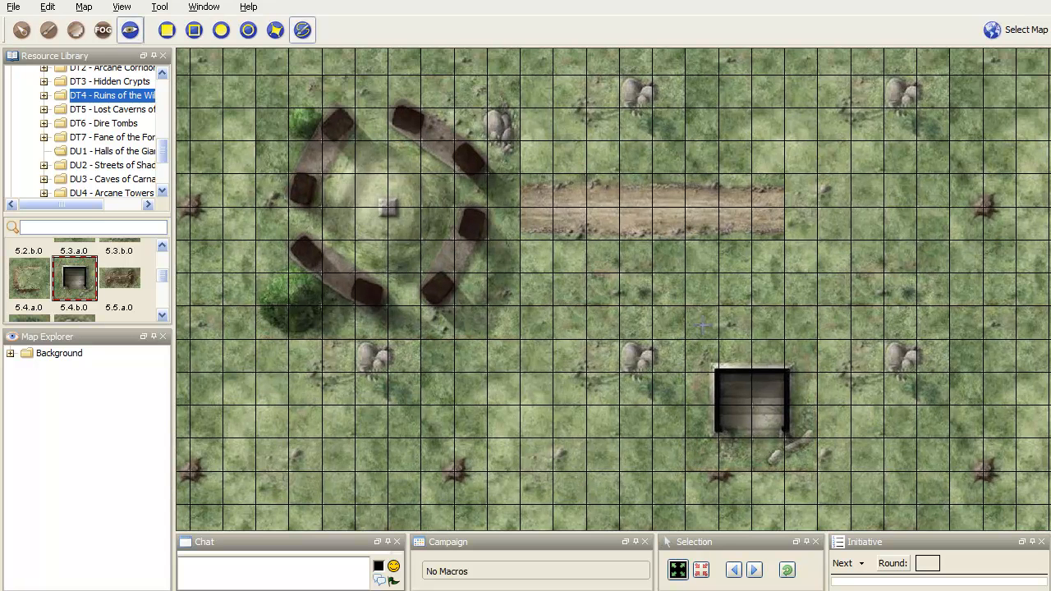
left_click(719, 424)
right_click(719, 371)
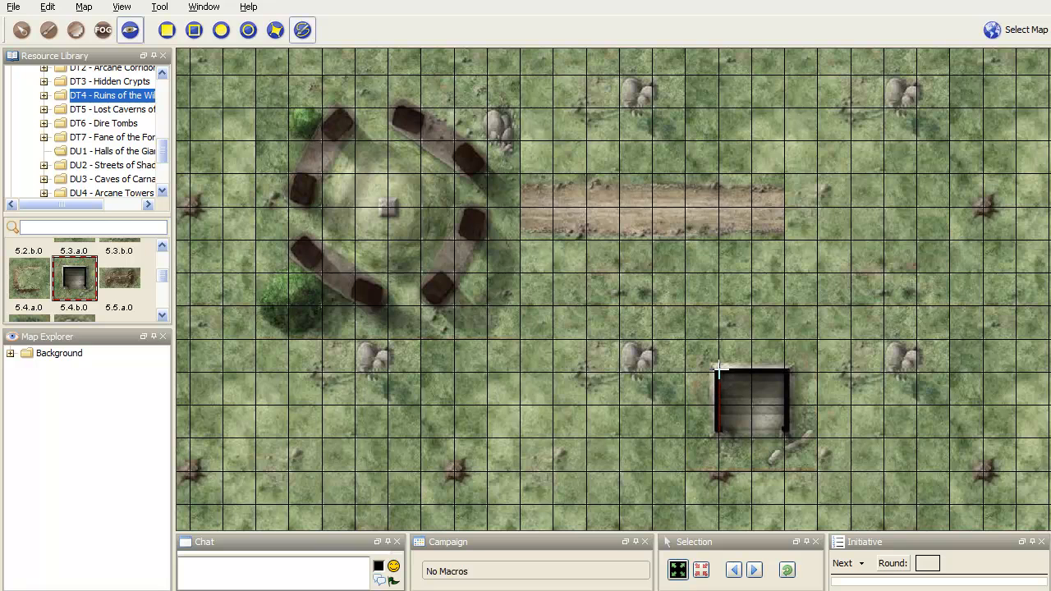
right_click(786, 372)
left_click(786, 427)
left_click(21, 30)
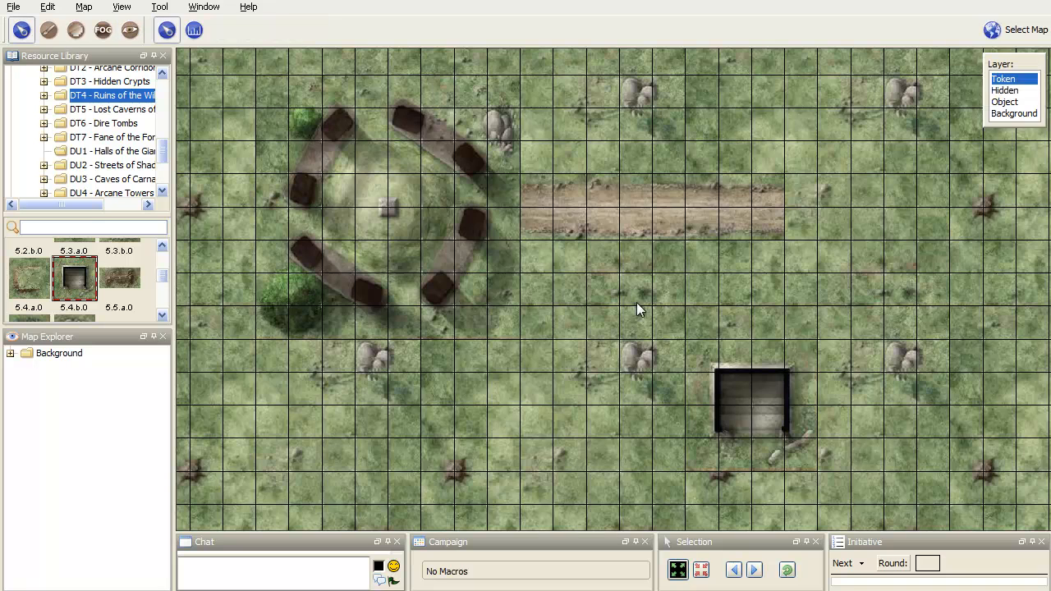
Step: Switch to the Grasslands dungeon map and move the Player1 token out of the corridor to a square east of the fountain
scroll(636, 310, "down", 3)
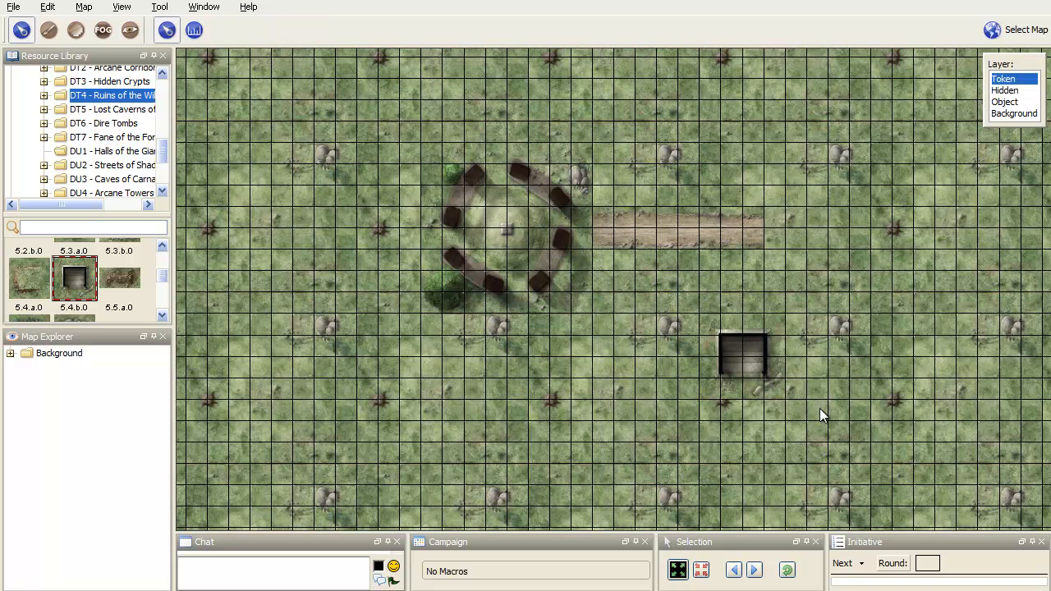
left_click(1024, 32)
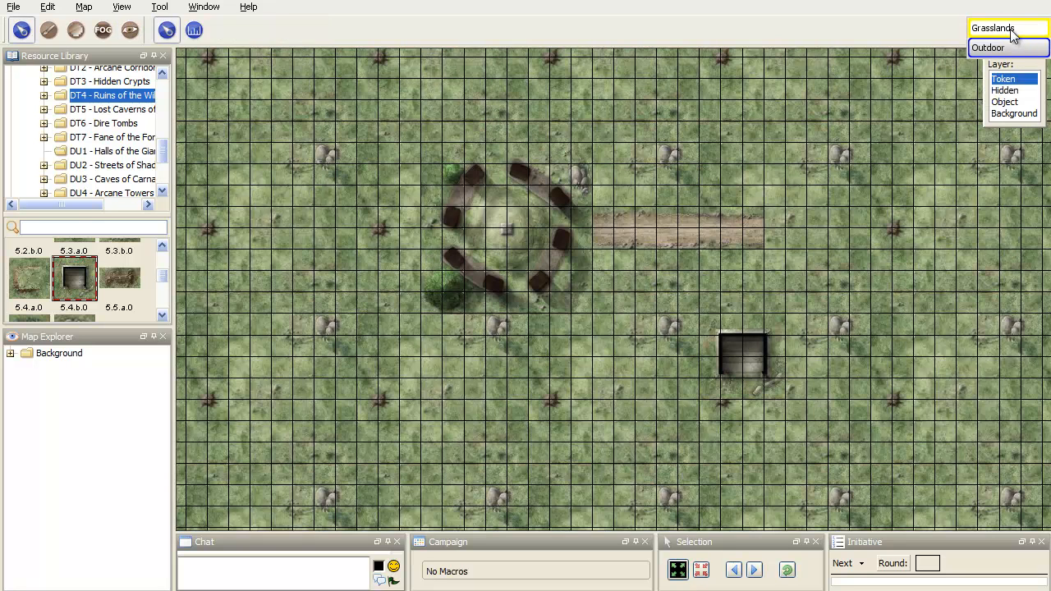
left_click(1017, 46)
left_click_drag(408, 137, 548, 314)
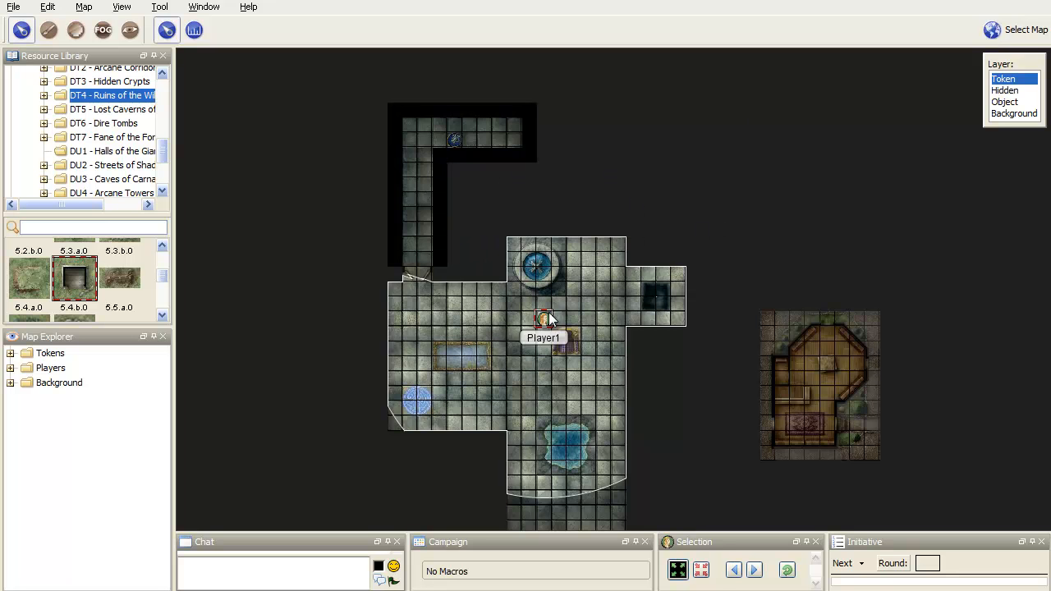
scroll(535, 288, "up", 3)
left_click_drag(415, 301, 483, 270)
left_click(577, 268)
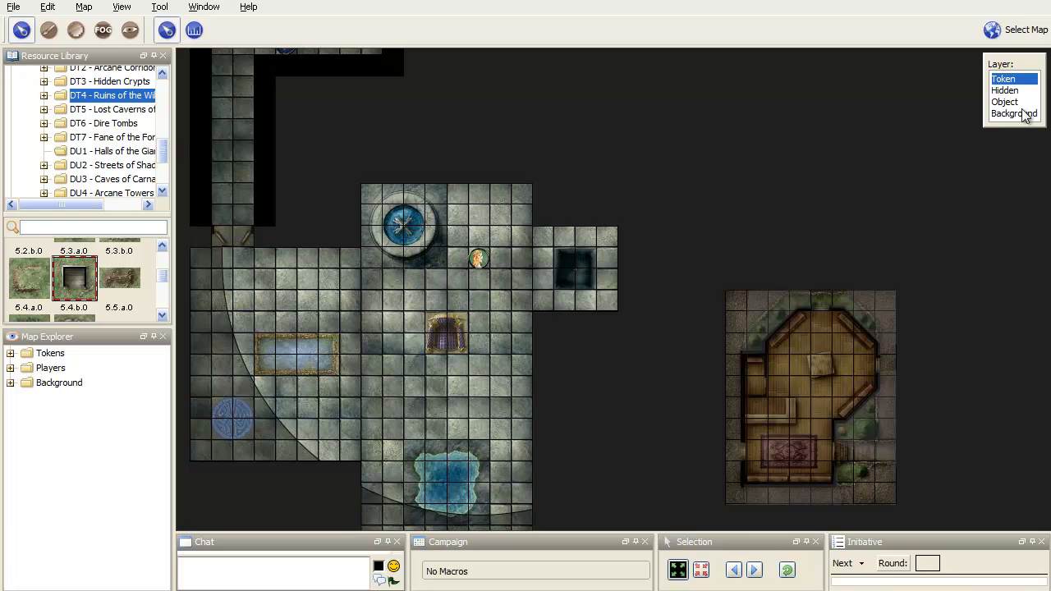
Step: Make the pit tile in the small east alcove, on the Background layer, invisible to players
left_click(1015, 114)
left_click(575, 272)
right_click(575, 272)
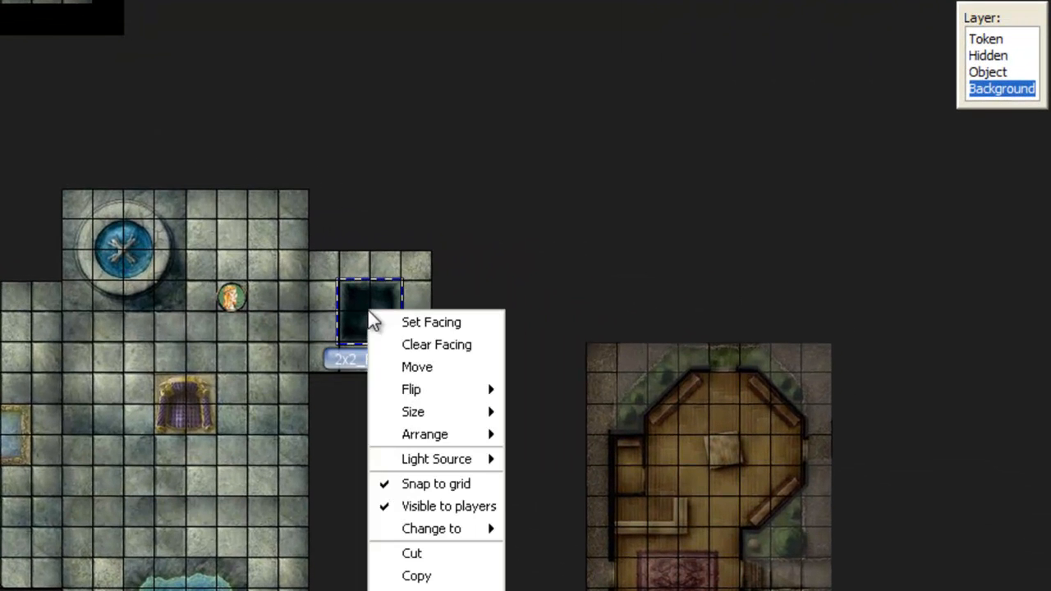
left_click(415, 506)
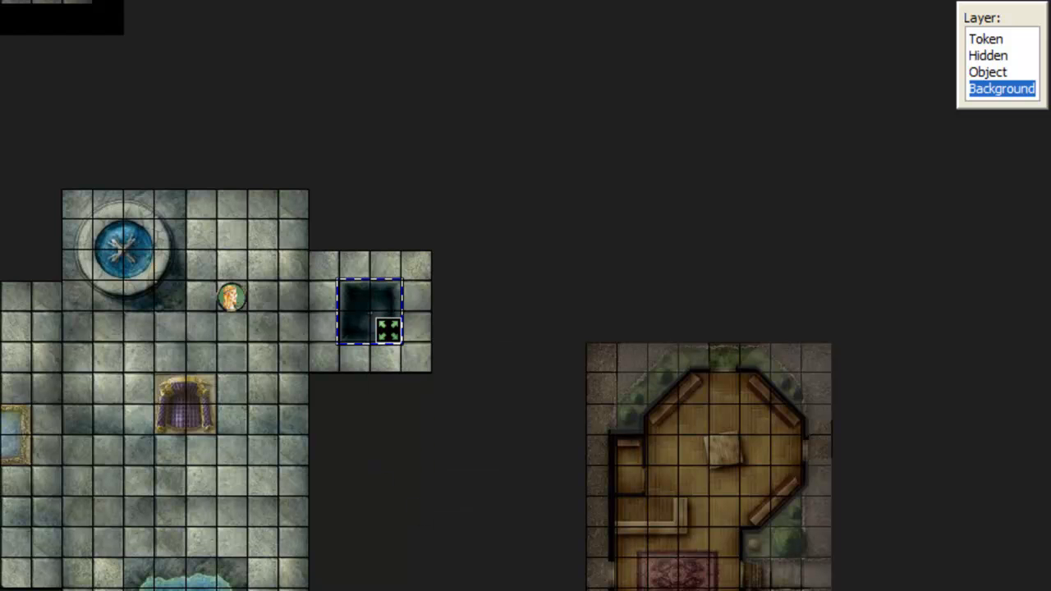
Step: Turn on the player view and move the Player1 token into the east alcove and onto the hidden pit
key("ctrl+shift+p")
left_click(988, 39)
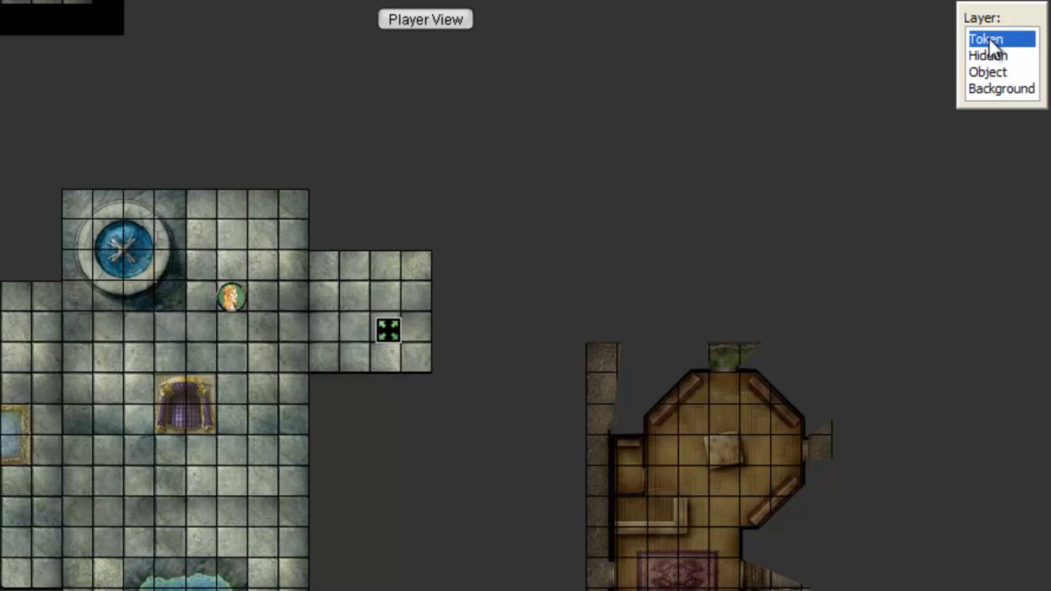
left_click_drag(231, 304, 320, 328)
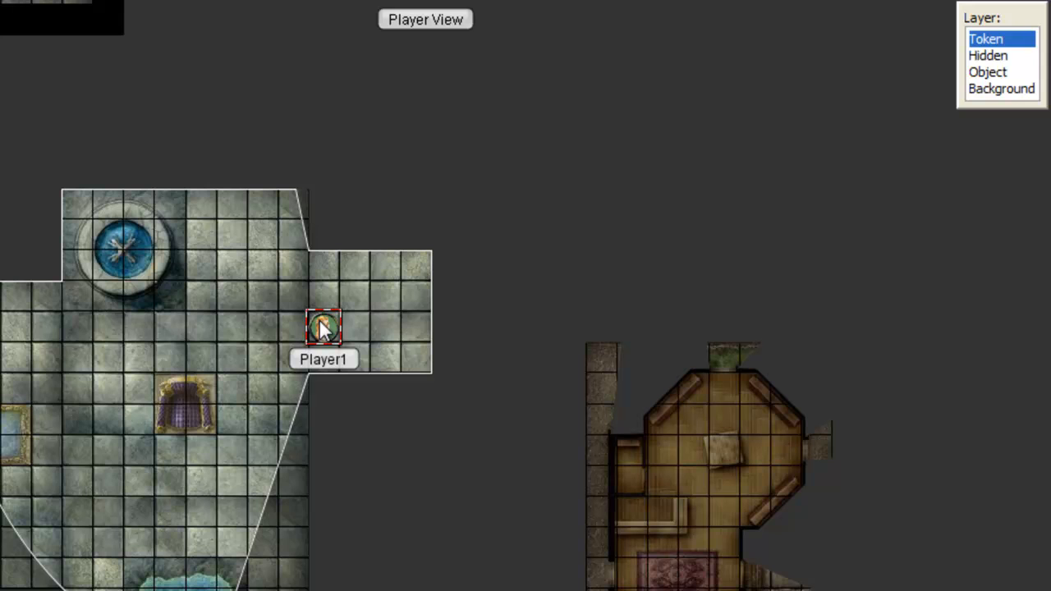
left_click_drag(322, 329, 355, 329)
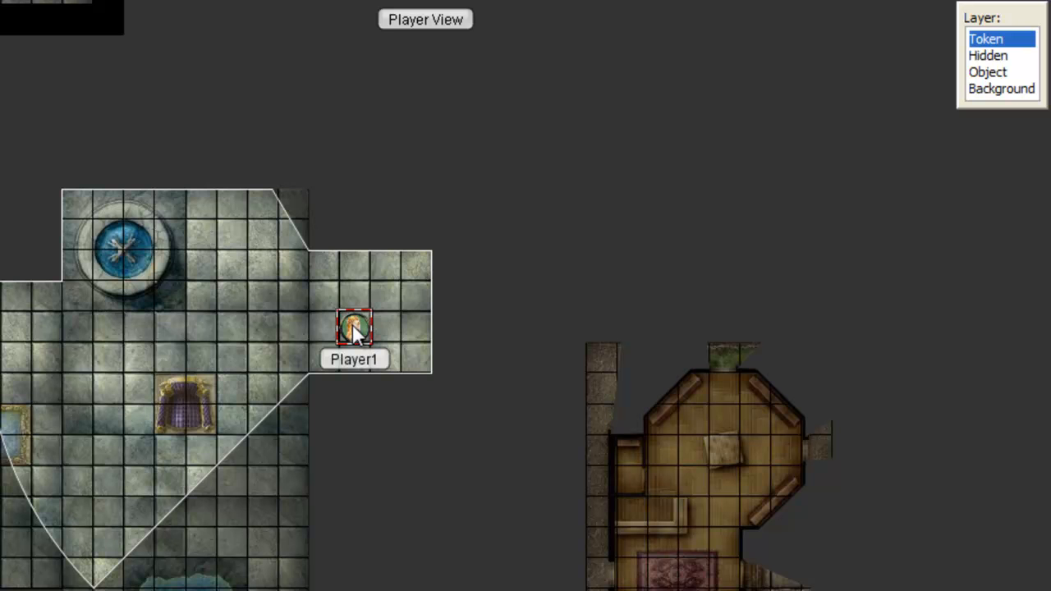
Step: Make the pit tile in the east alcove, on the Background layer, visible to players and return to the player view
left_click(1008, 90)
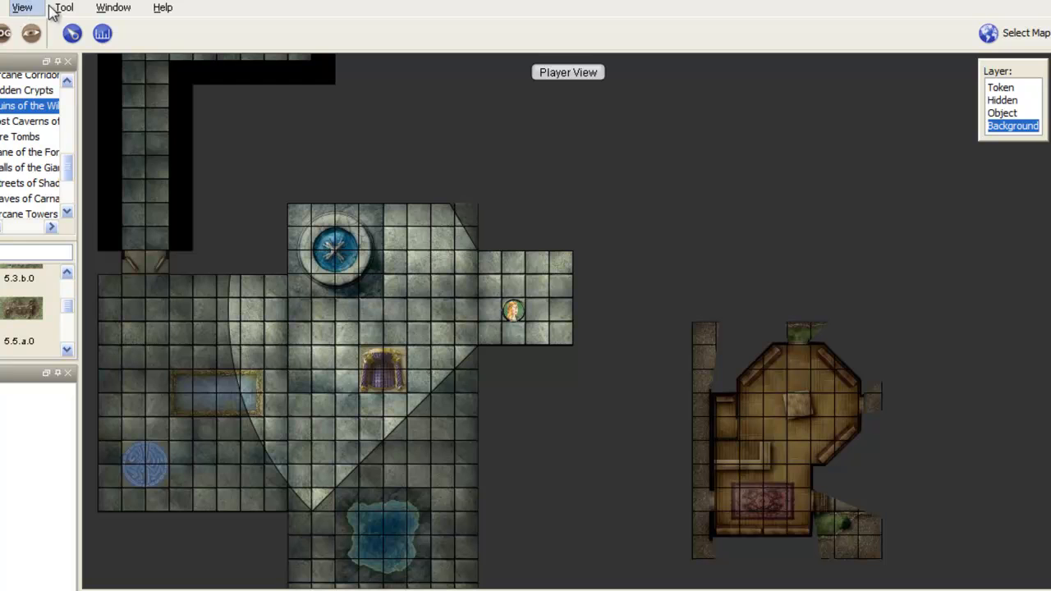
left_click(22, 8)
left_click(45, 25)
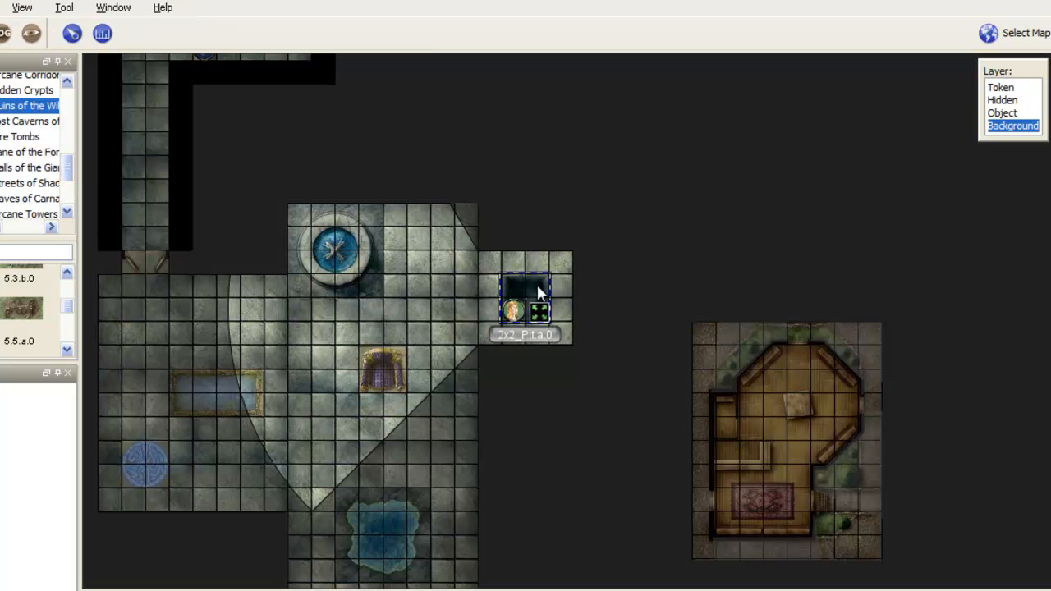
right_click(537, 284)
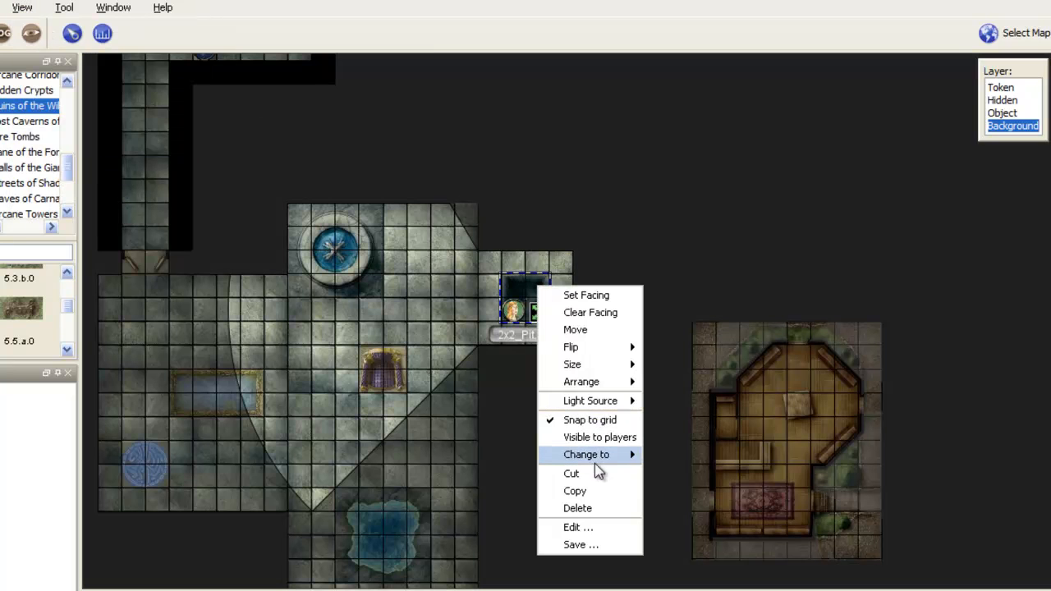
left_click(595, 437)
left_click(22, 9)
left_click(45, 25)
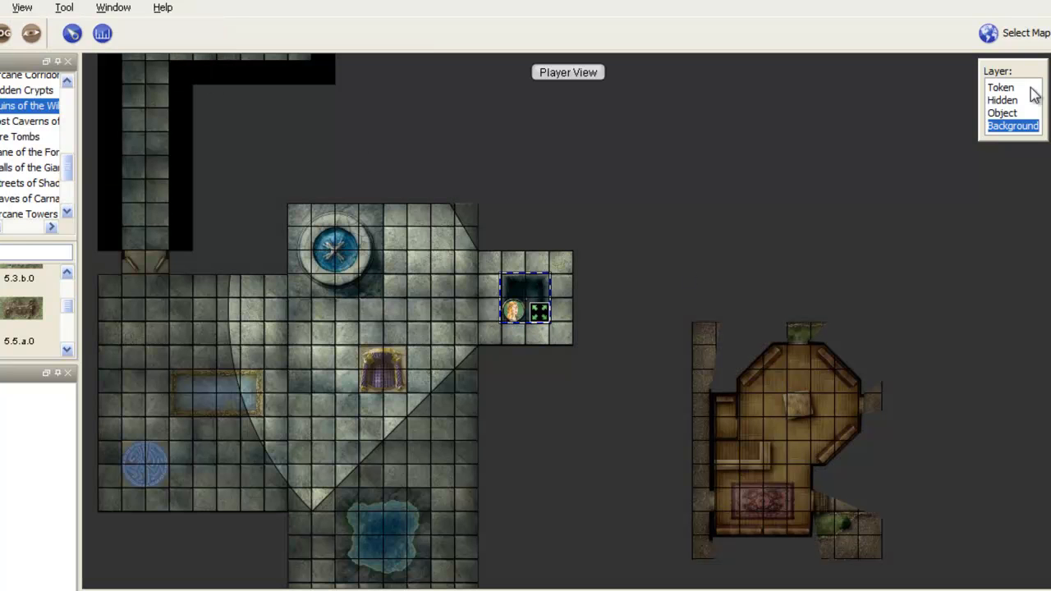
Step: On the Token layer, move the Player1 token one square west, off the pit
left_click(1003, 87)
left_click(508, 317)
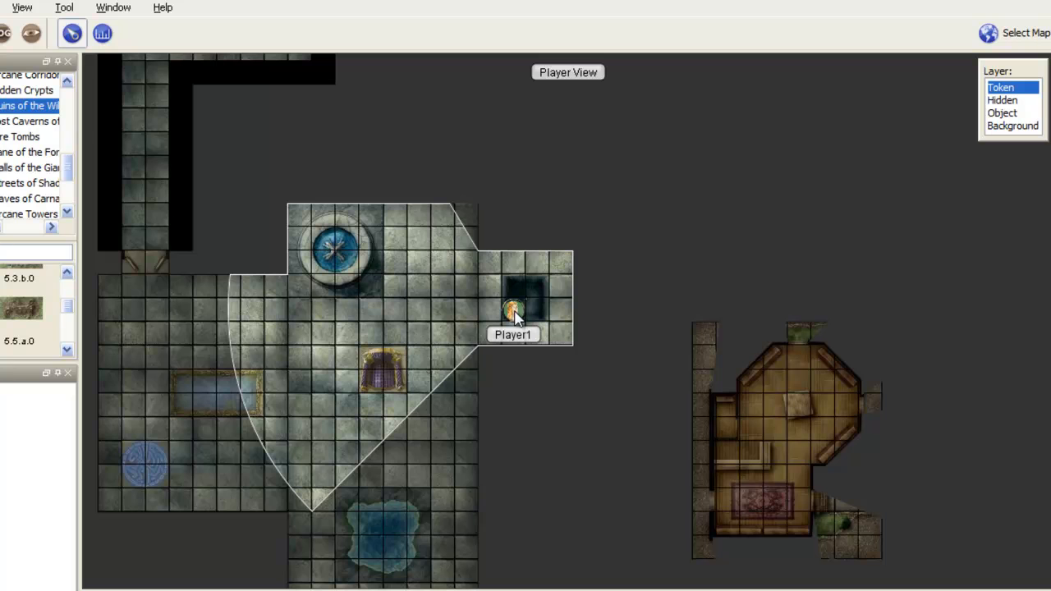
left_click_drag(509, 317, 495, 322)
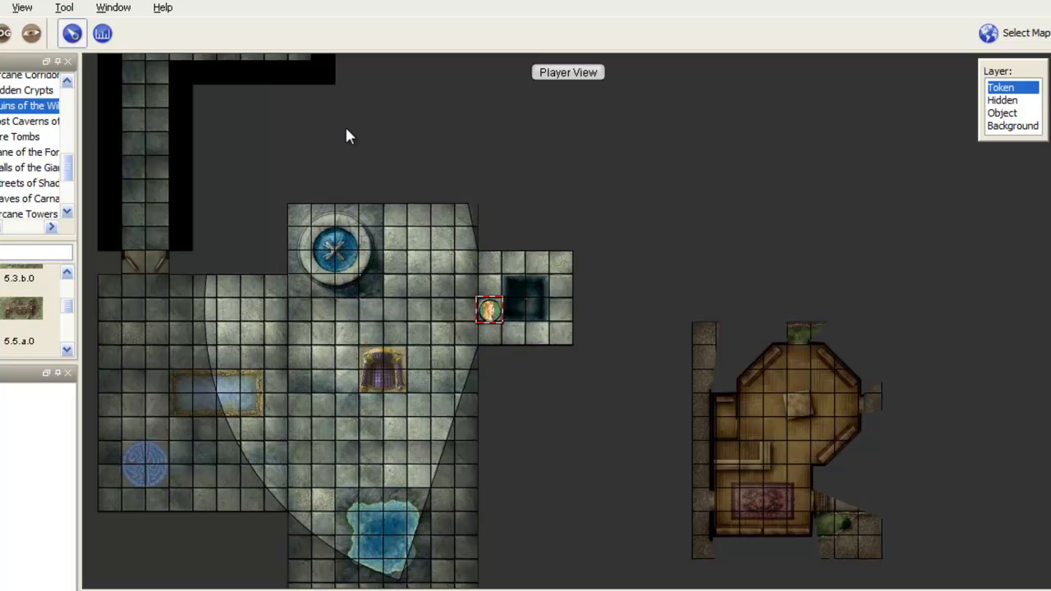
Step: Place the 8x2_Lightning.a tile from the DT2 tile folder in the horizontal arm of the corridor, on the Background layer
left_click_drag(69, 168, 66, 149)
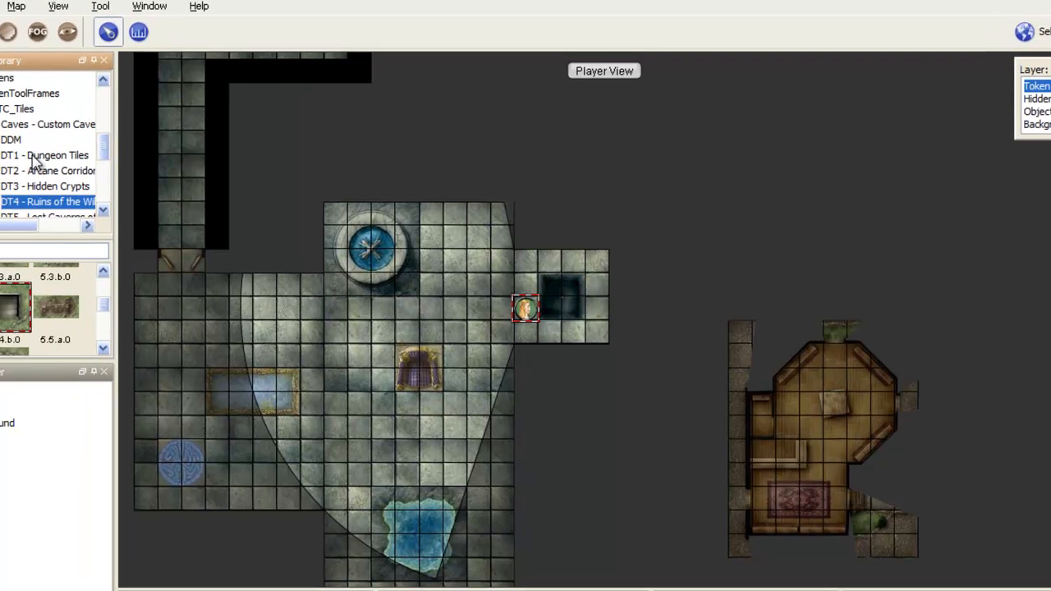
left_click(33, 158)
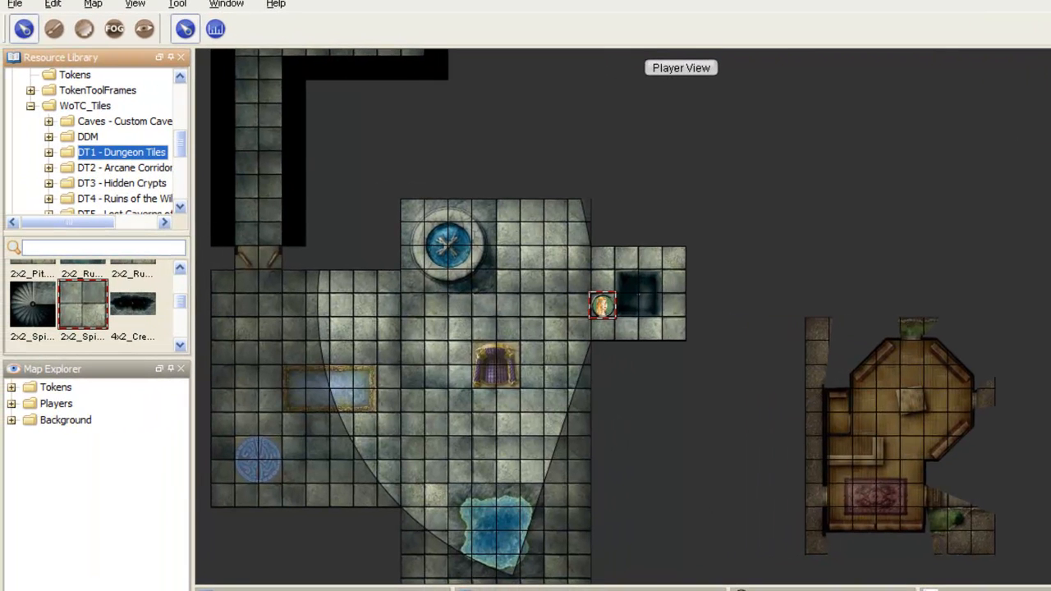
key("Down")
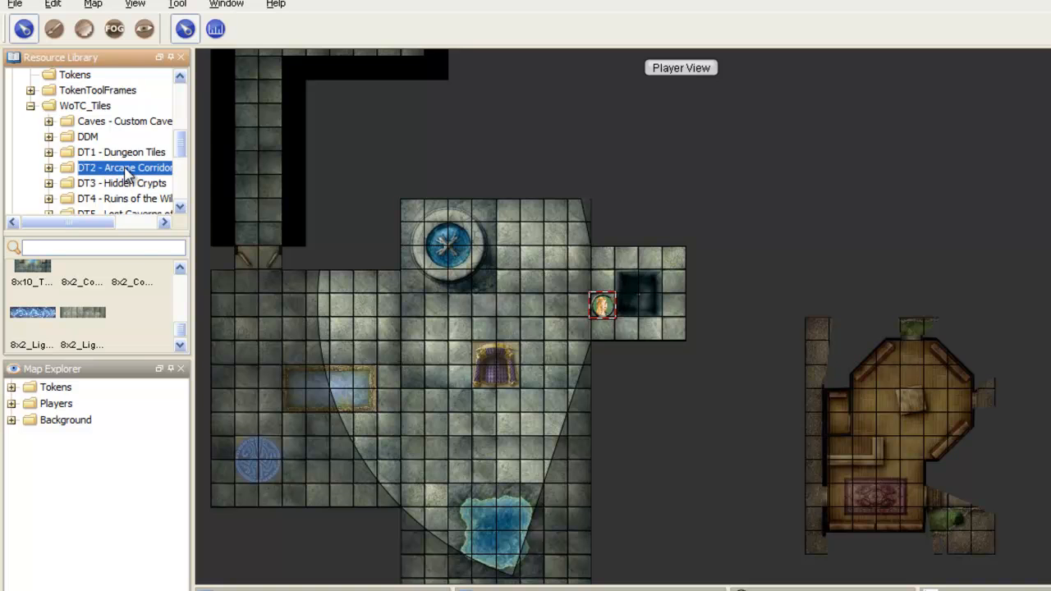
left_click(40, 319)
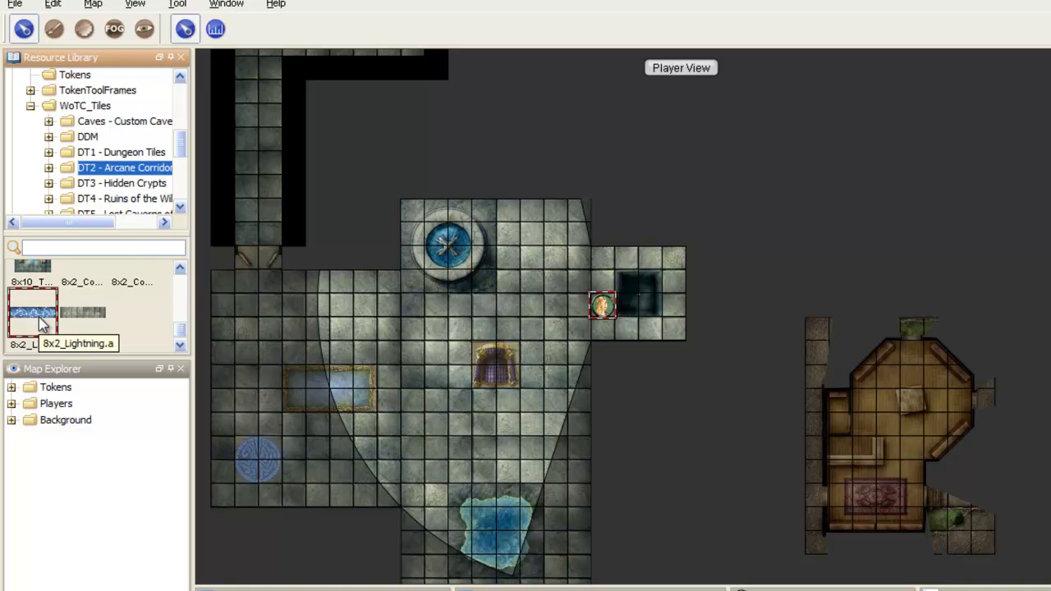
left_click_drag(369, 180, 435, 355)
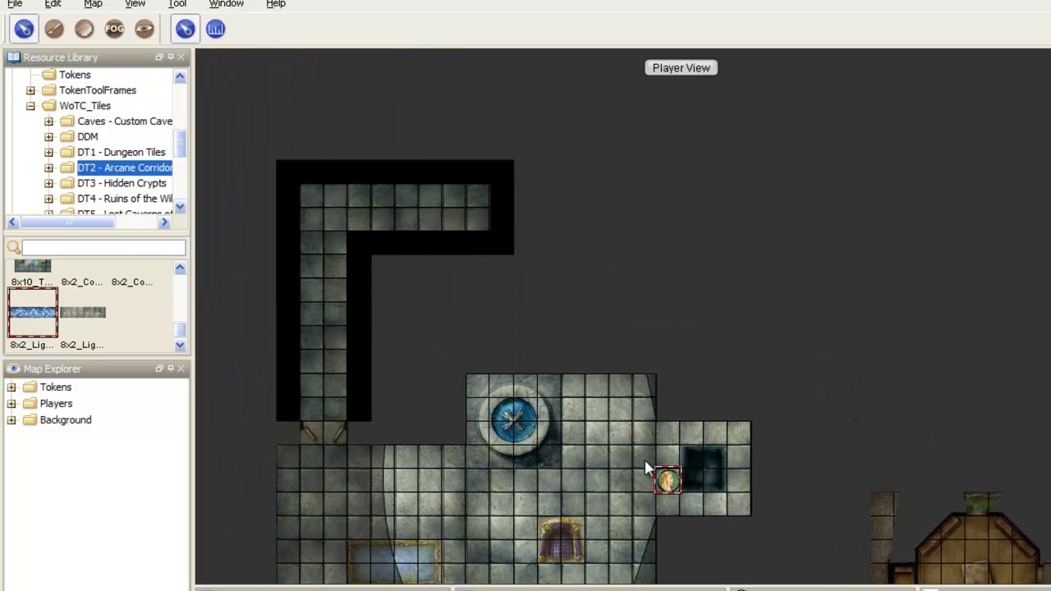
left_click_drag(39, 321, 477, 316)
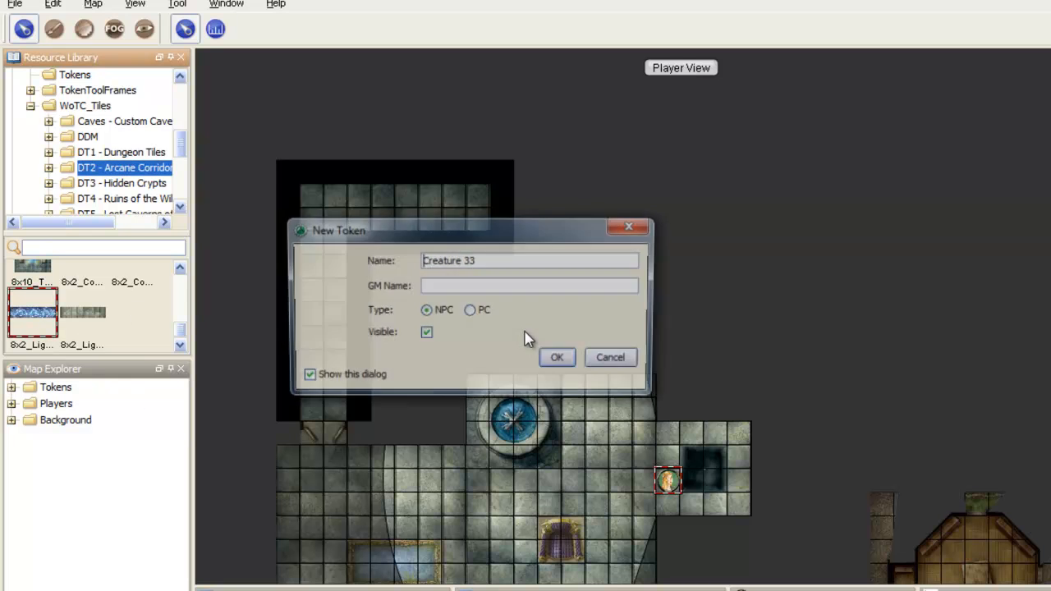
left_click(620, 362)
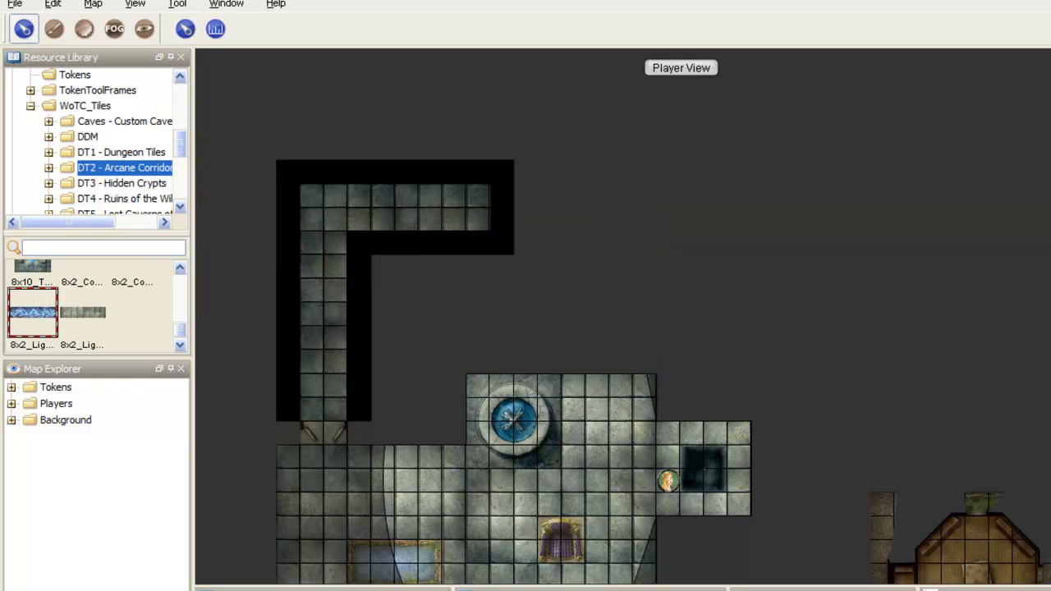
left_click_drag(35, 313, 373, 194)
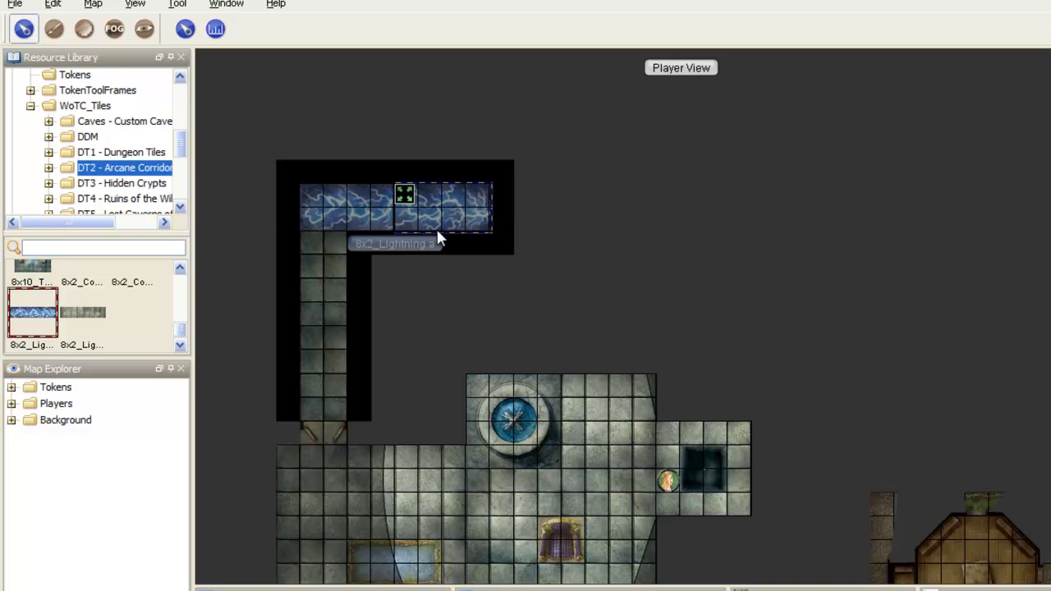
Step: Turn off the player view, rotate the lightning tile to vertical and move it into the upper end of the corridor's vertical arm
left_click(135, 4)
left_click(174, 18)
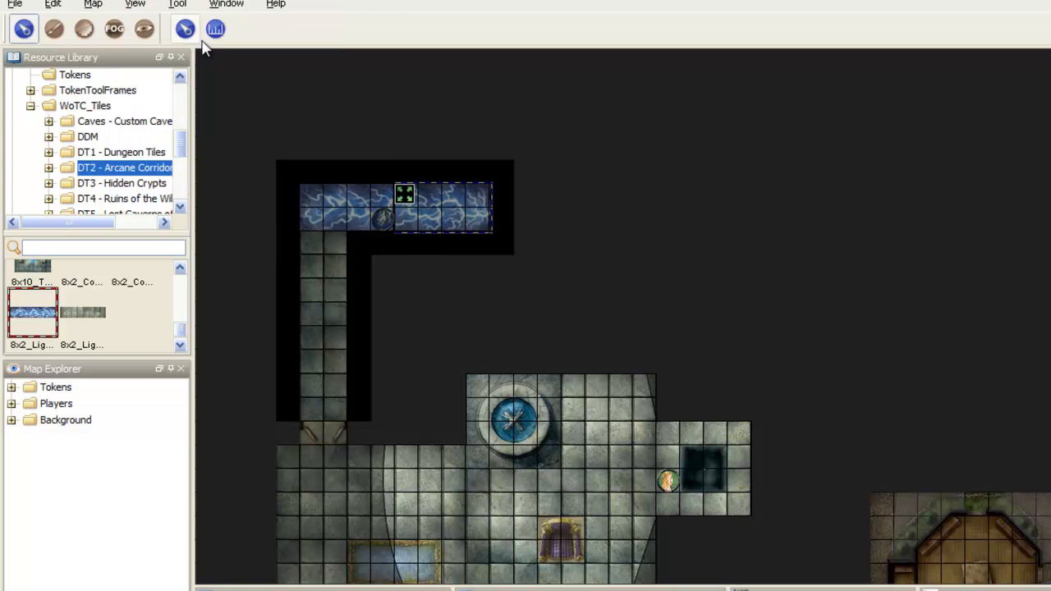
left_click(335, 203)
scroll(341, 212, "up", 2)
left_click_drag(370, 197, 298, 272)
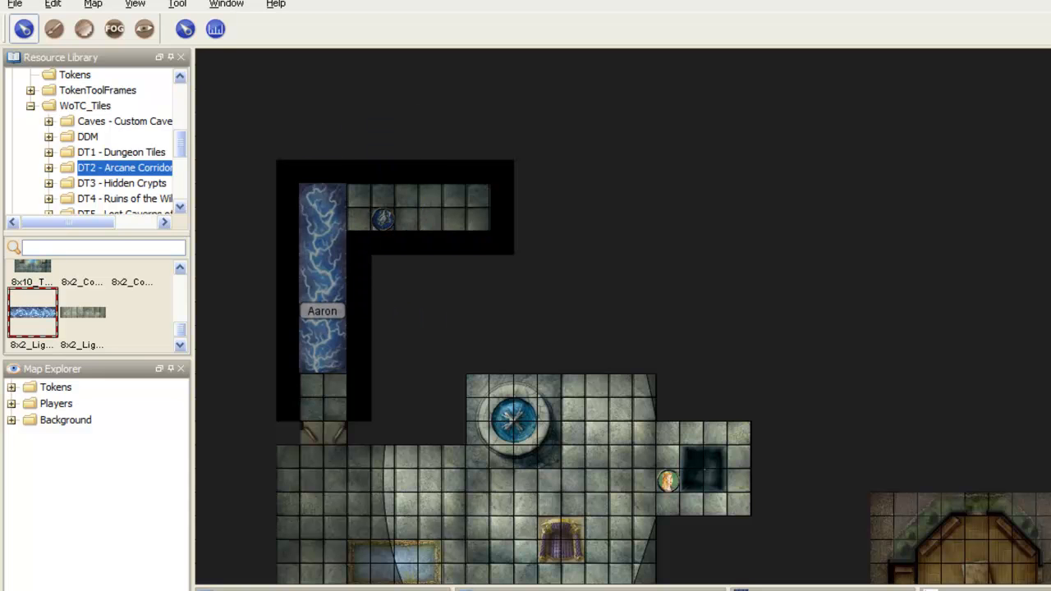
Step: Make the lightning tile invisible to players, and in the player view move the Player1 token into the corridor onto it
right_click(334, 259)
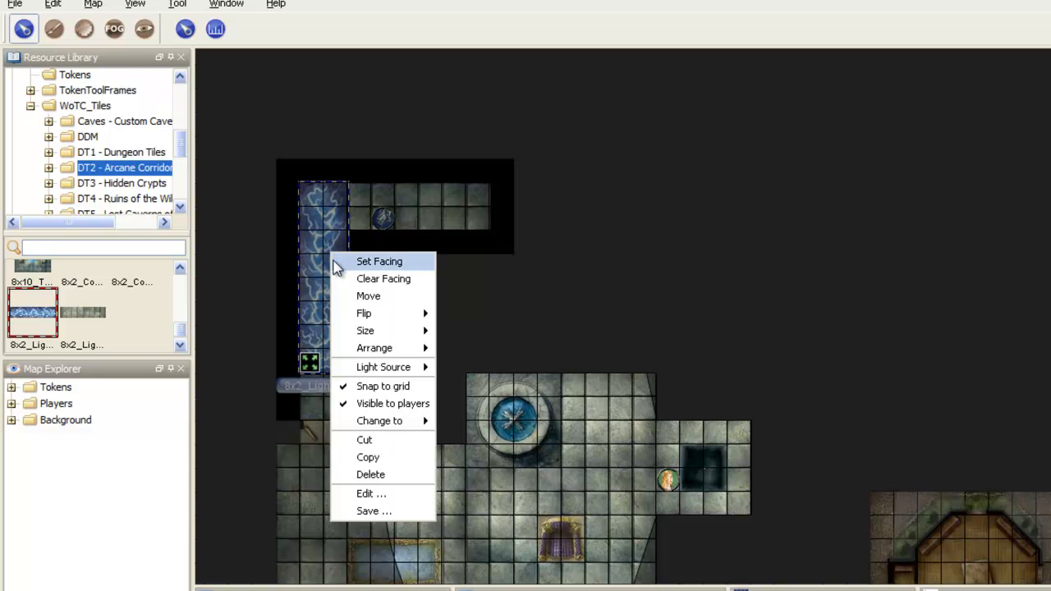
left_click(403, 406)
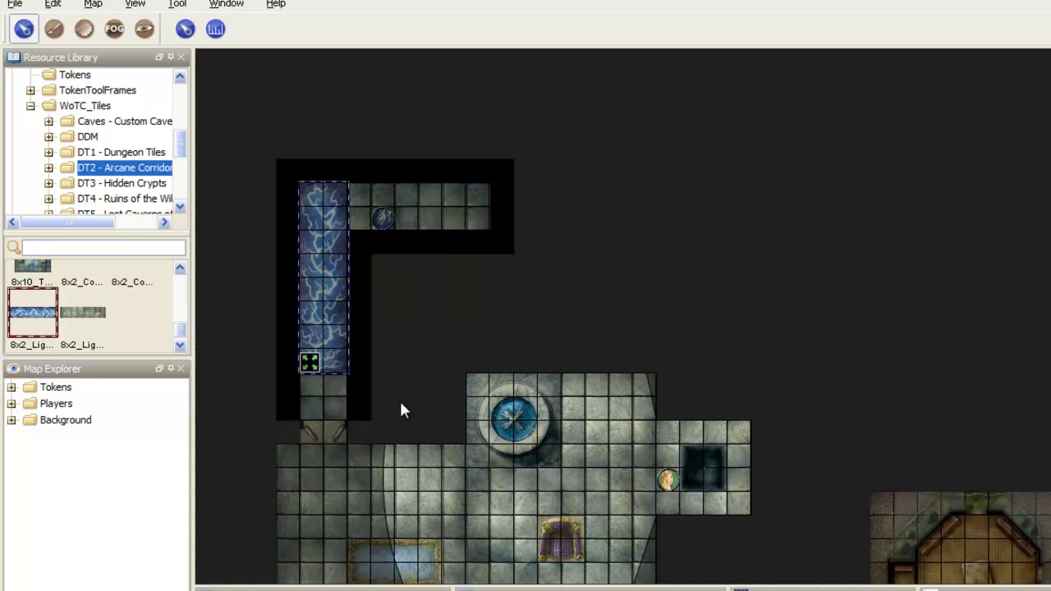
left_click(134, 4)
left_click(172, 21)
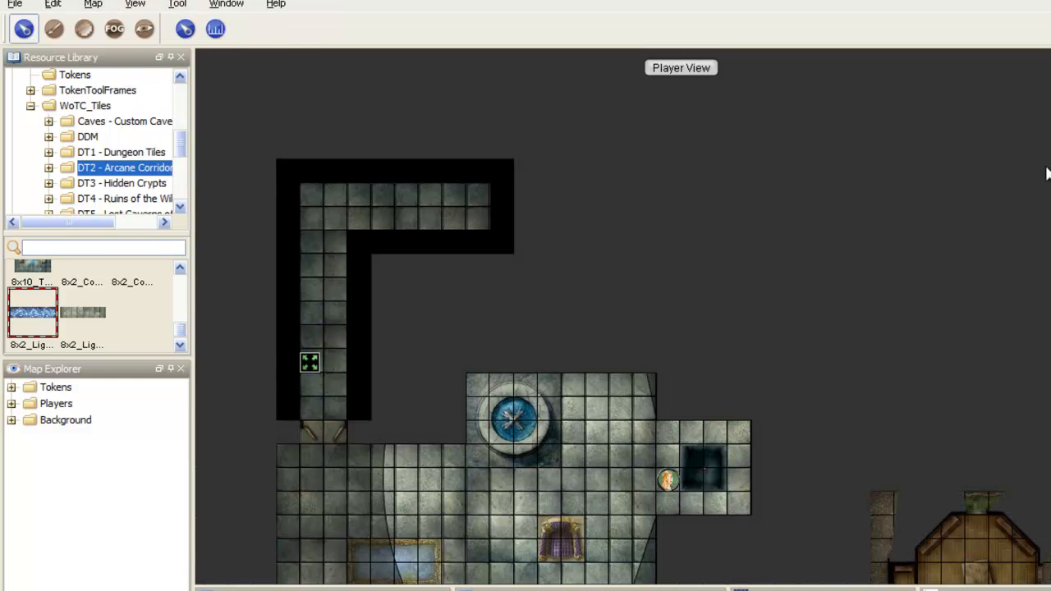
left_click(186, 29)
left_click_drag(666, 482, 334, 315)
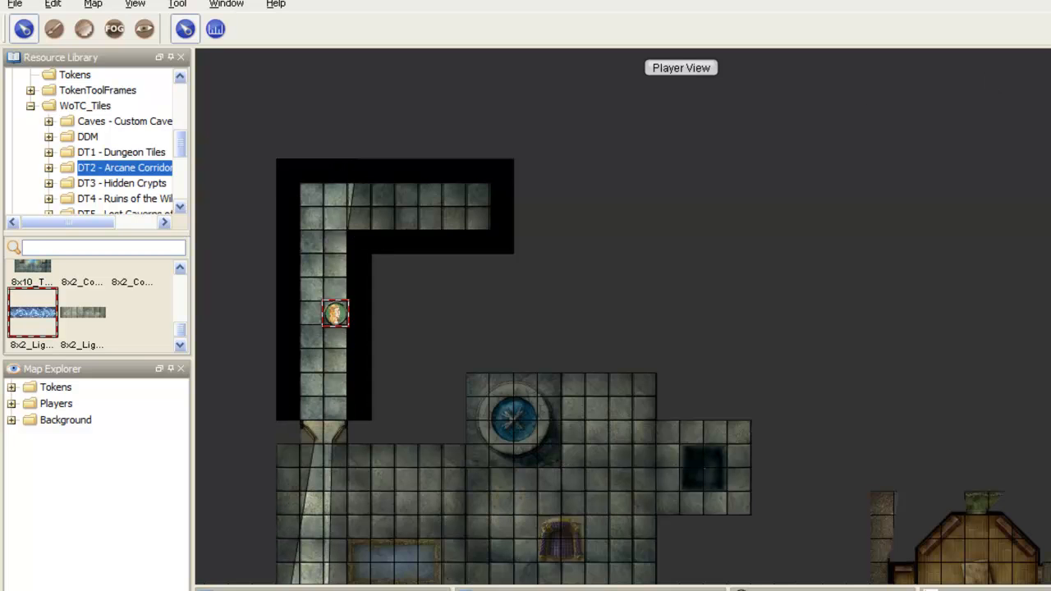
Step: Make the lightning tile visible to players, and return to the player view with the Token layer active
left_click(135, 4)
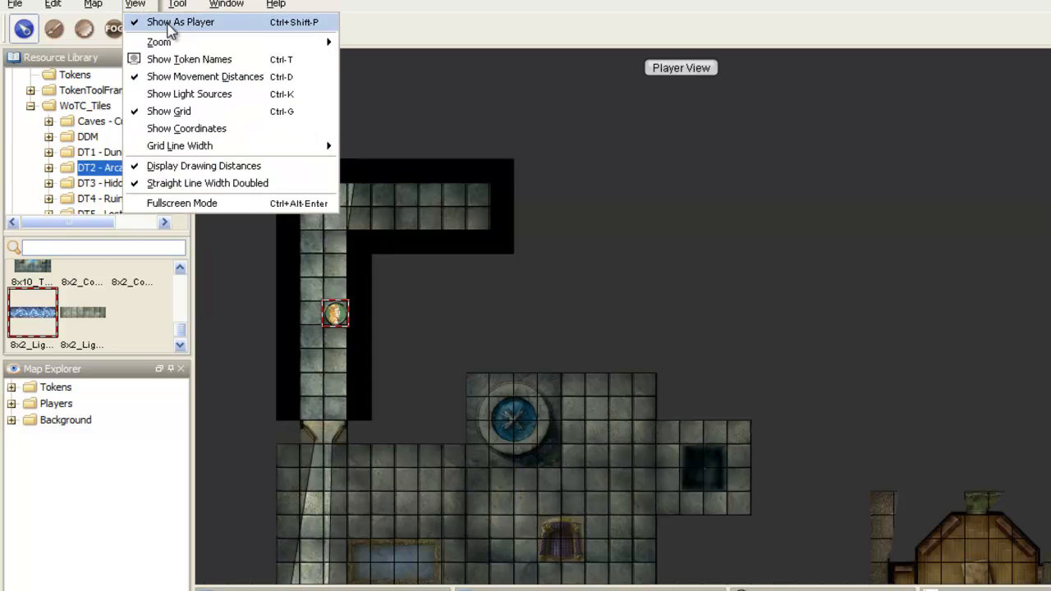
left_click(176, 23)
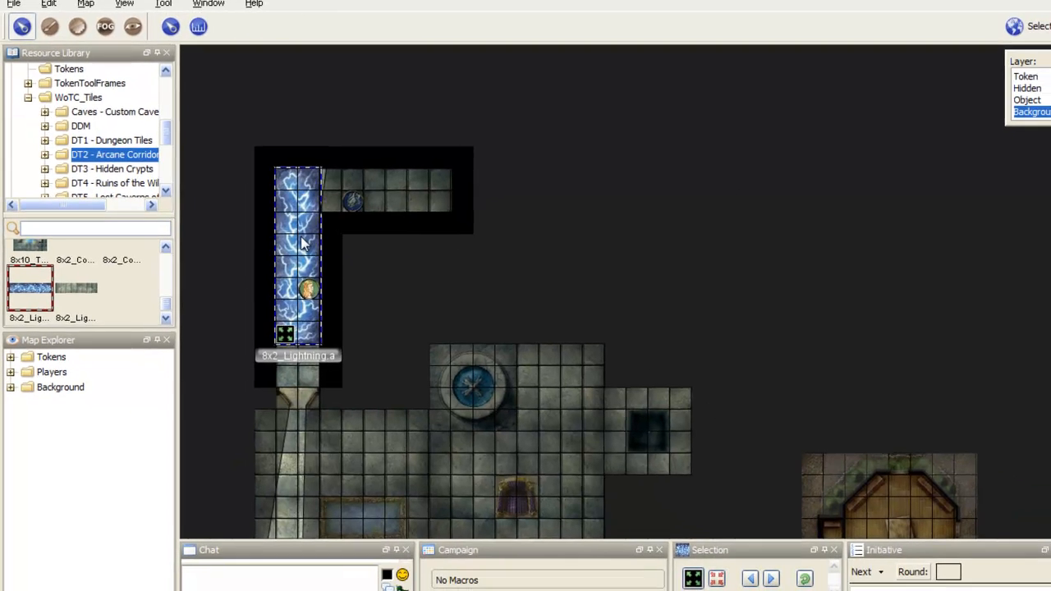
right_click(326, 258)
mouse_move(410, 433)
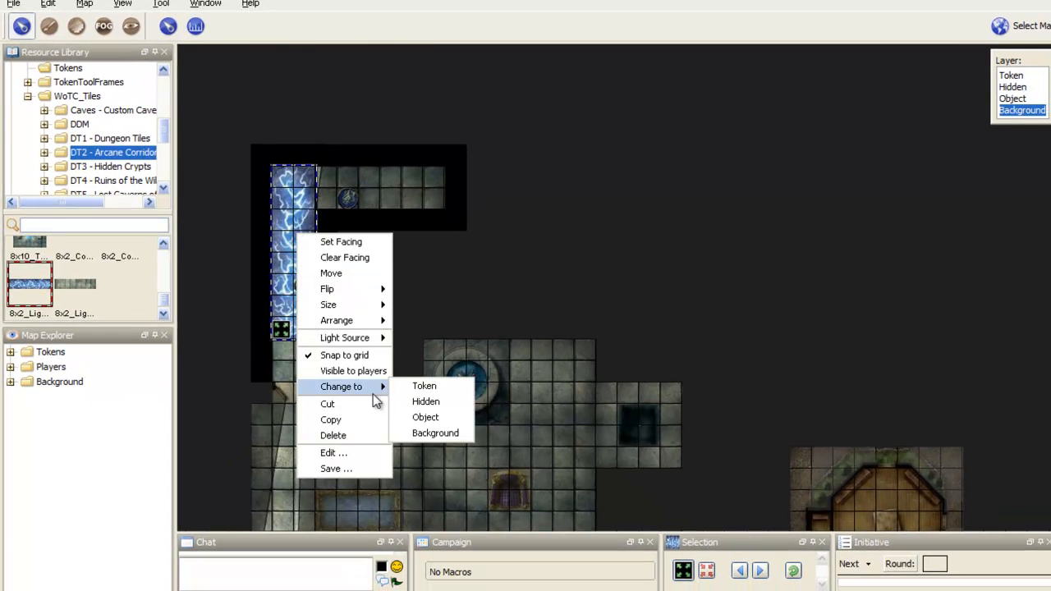
left_click(364, 374)
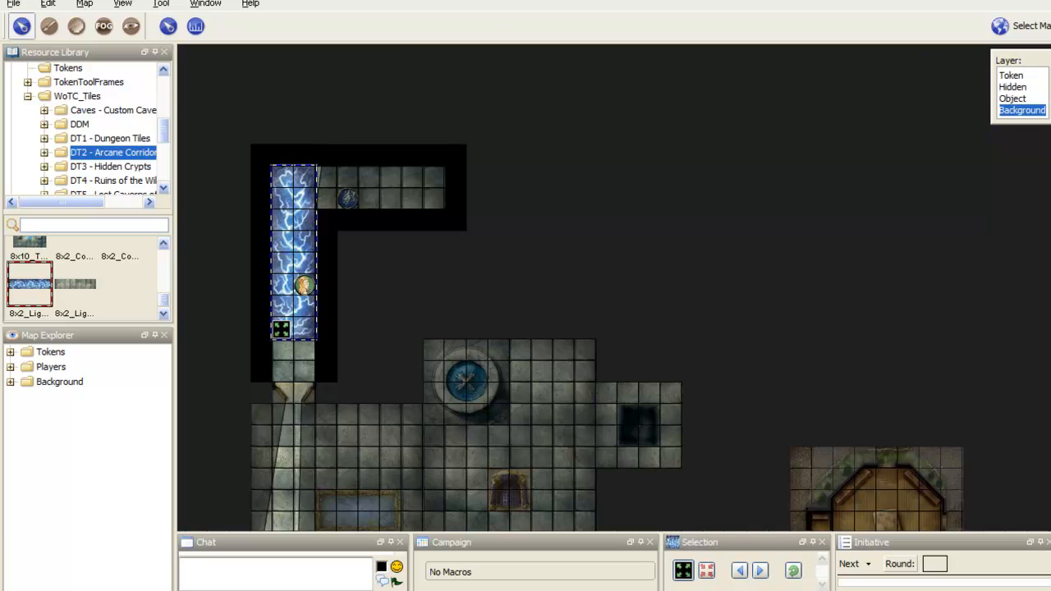
left_click(122, 3)
left_click(188, 18)
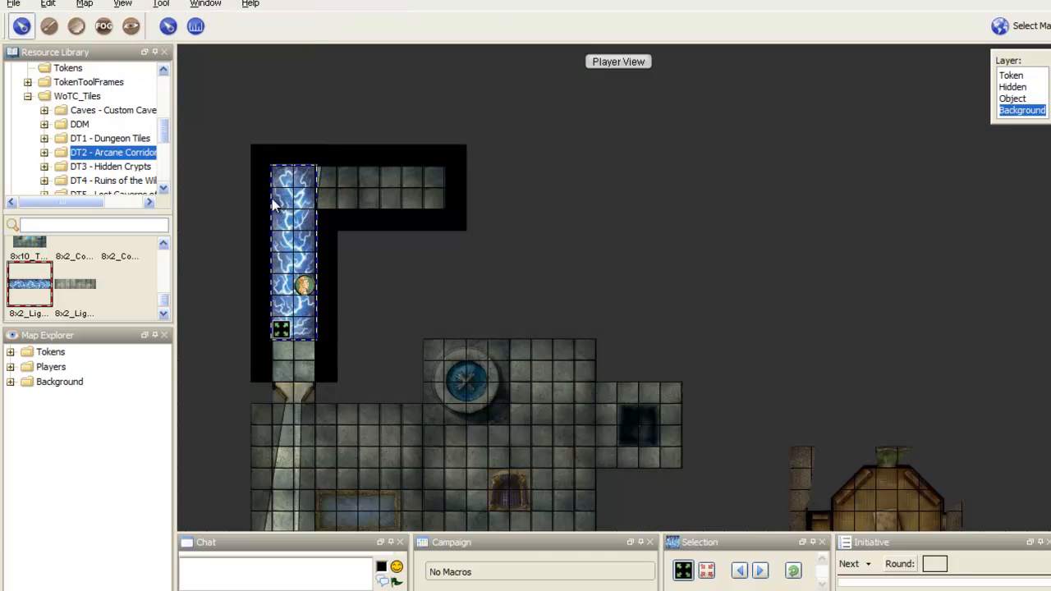
left_click(1010, 75)
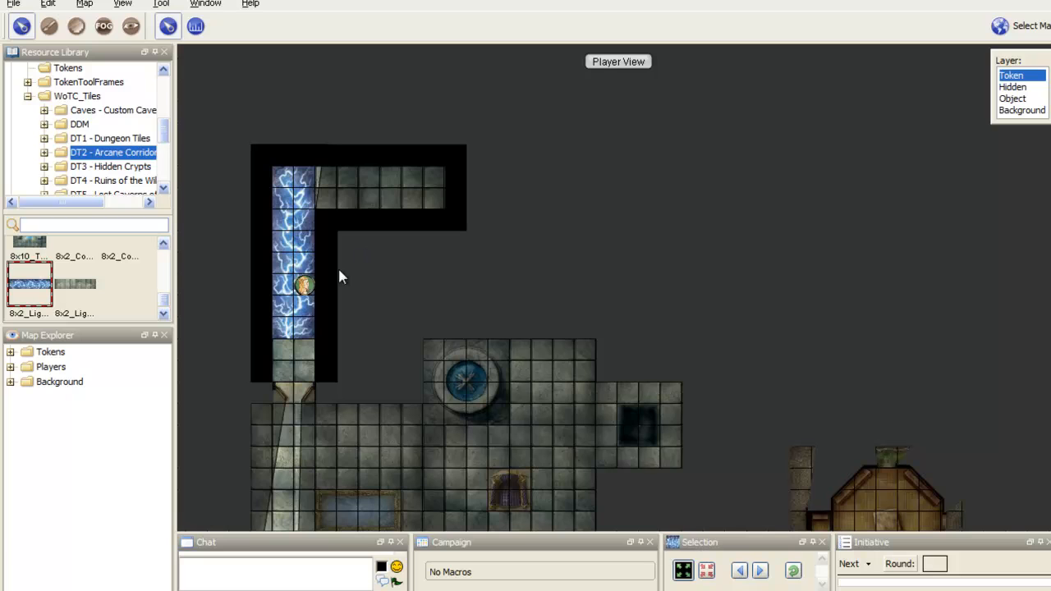